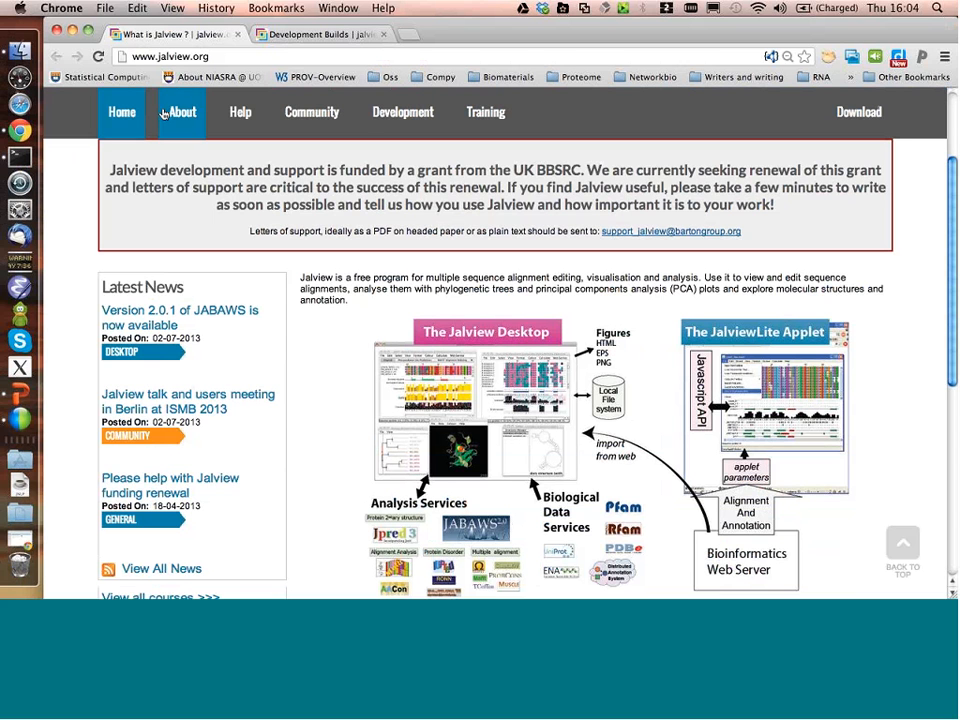
Open the Jalview website's Help page and enlarge the text to read where to get help and report bugs.
{"action": "mouse_move", "coordinate": [238, 123]}
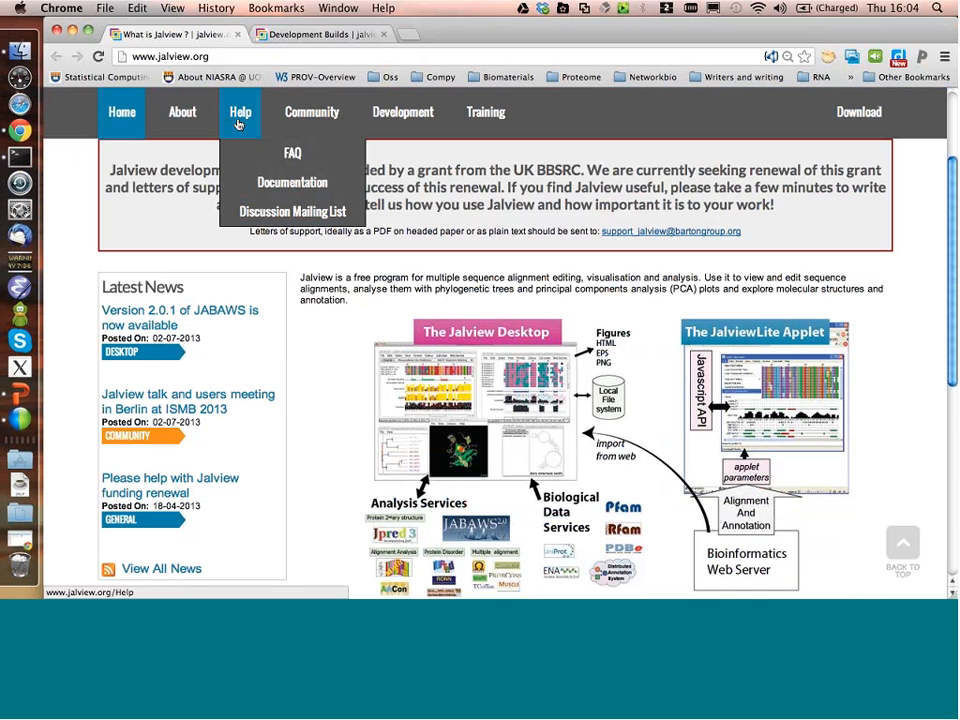
{"action": "left_click", "coordinate": [240, 115]}
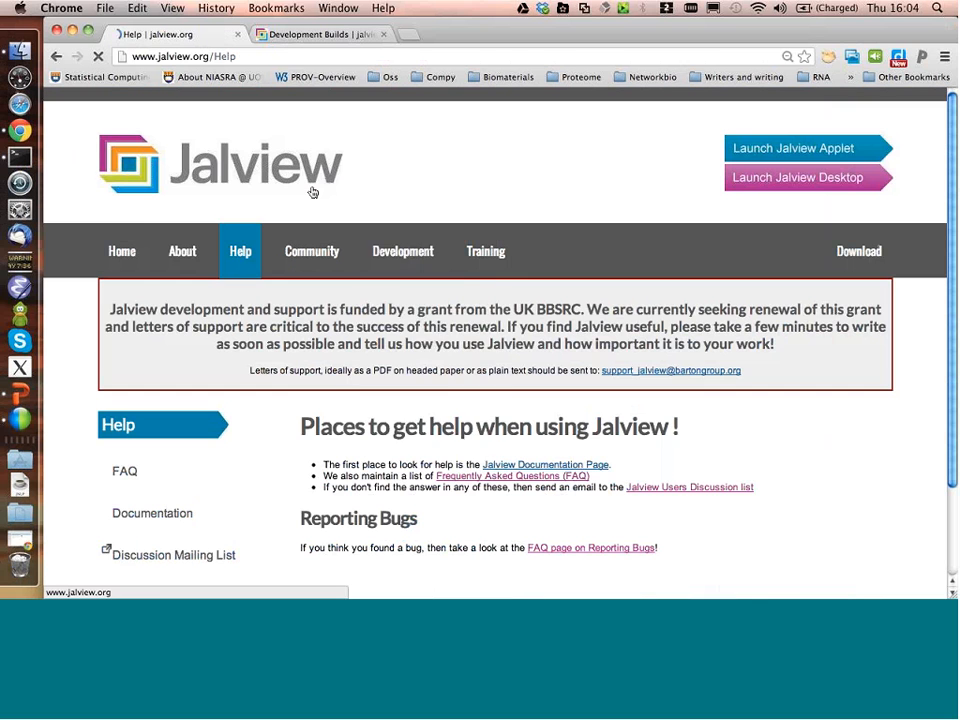
{"action": "mouse_move", "coordinate": [385, 277]}
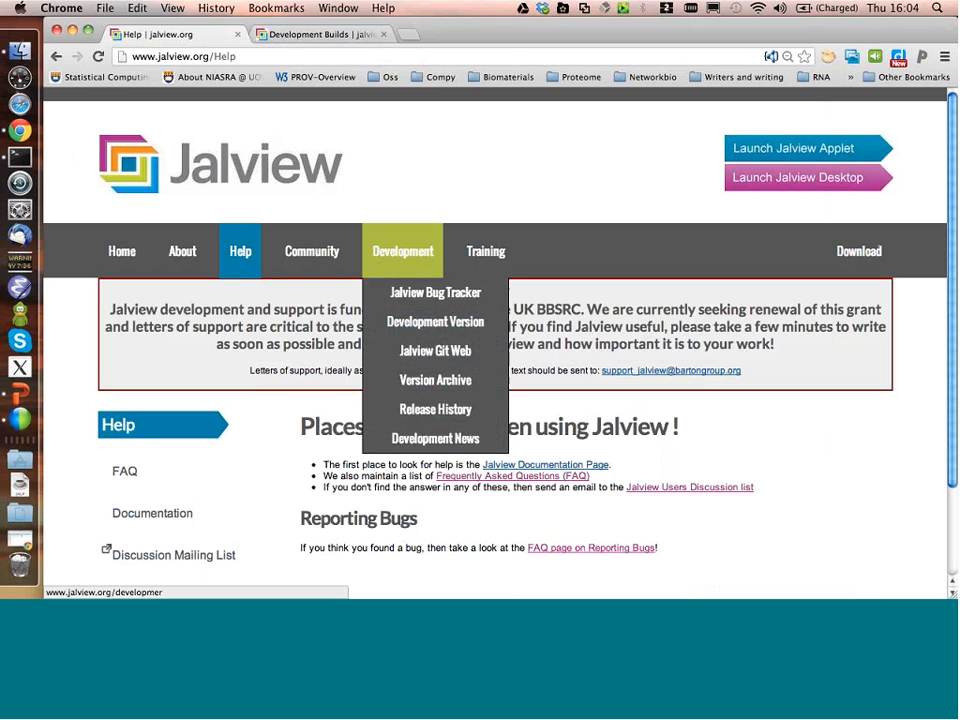
{"action": "scroll", "coordinate": [716, 446], "scroll_direction": "down", "scroll_amount": 3}
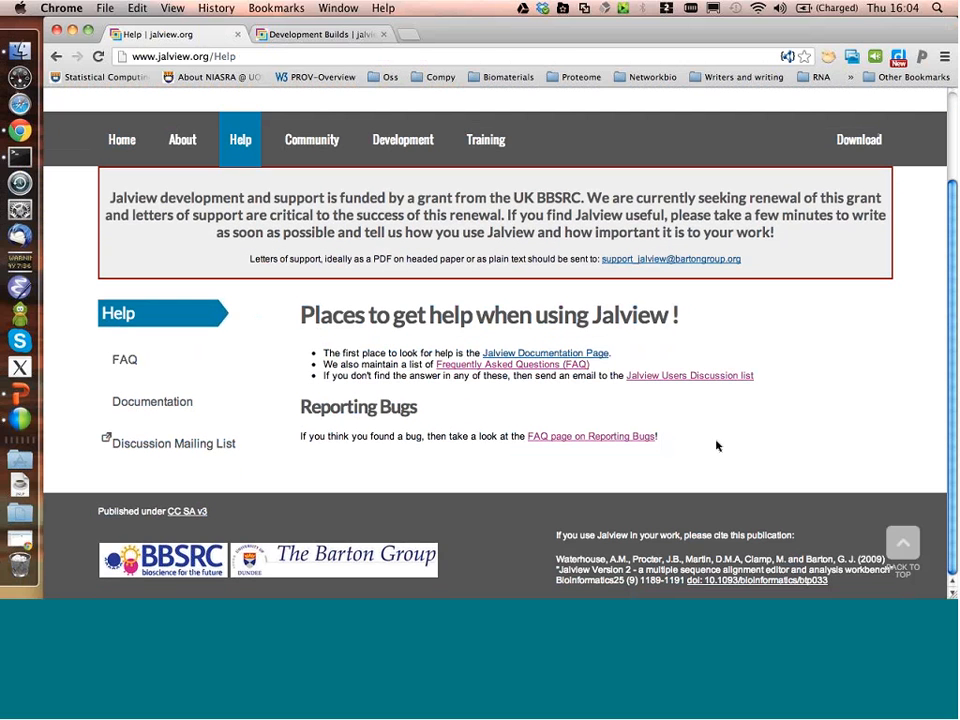
{"action": "key", "text": "super+plus"}
{"action": "key", "text": "super+plus"}
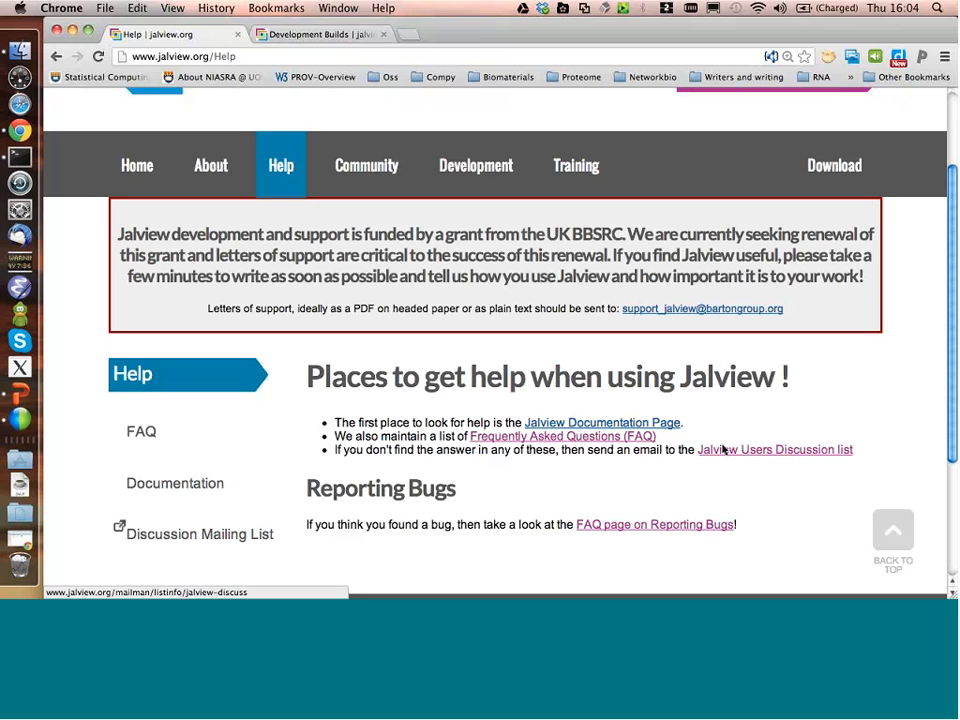
Launch the 2G Webstart Release Build from the Development Builds page and allow the downloaded file to open.
{"action": "left_click", "coordinate": [291, 35]}
{"action": "key", "text": "super+equal"}
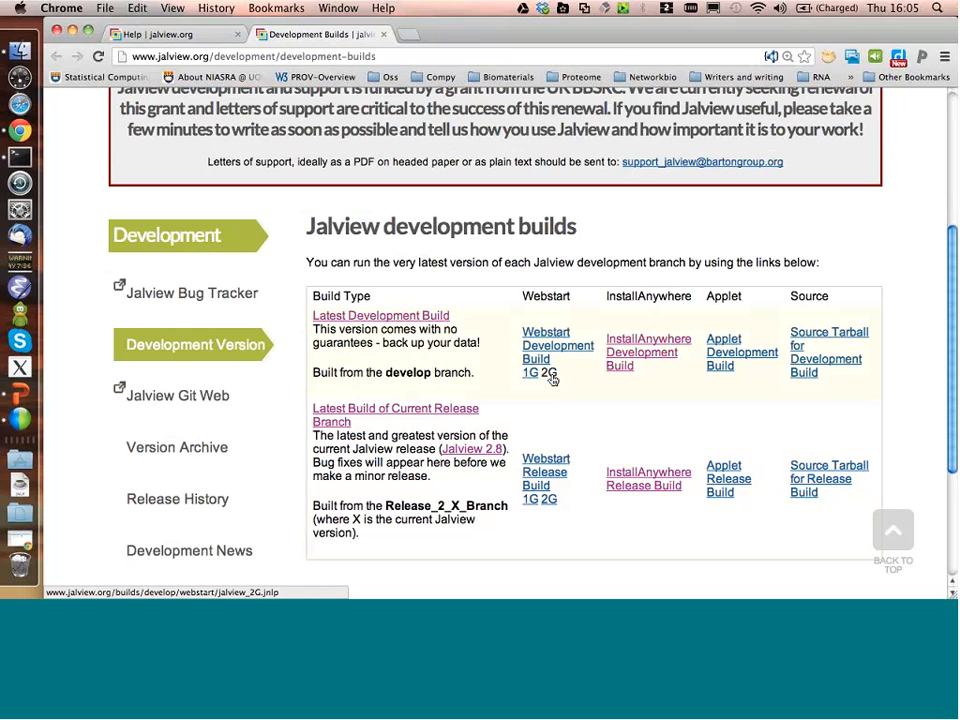
{"action": "left_click", "coordinate": [550, 500]}
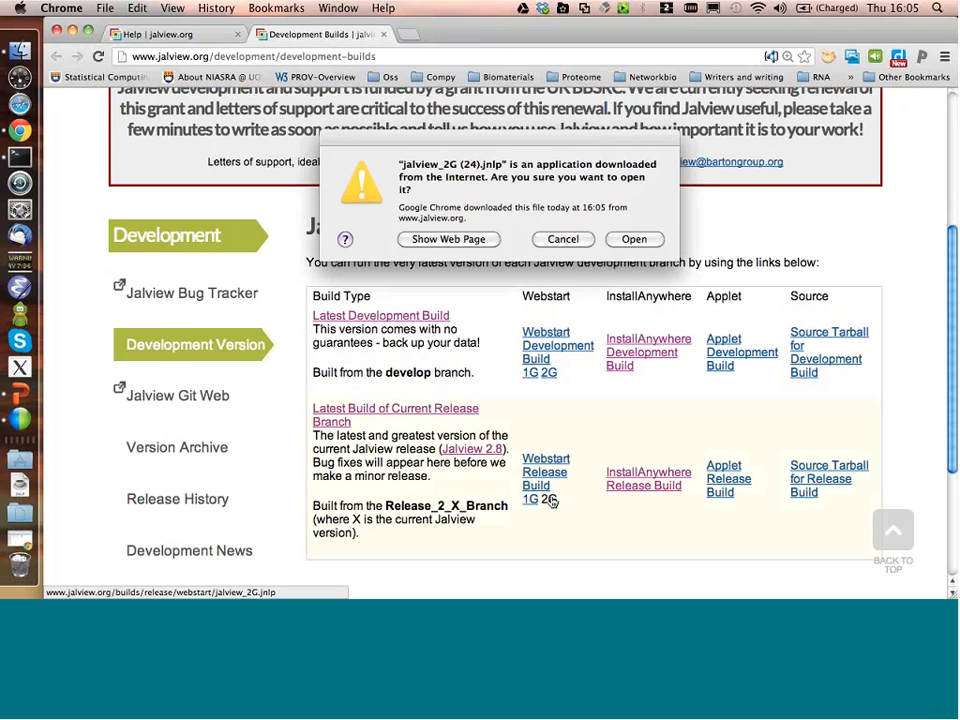
{"action": "left_click", "coordinate": [643, 244]}
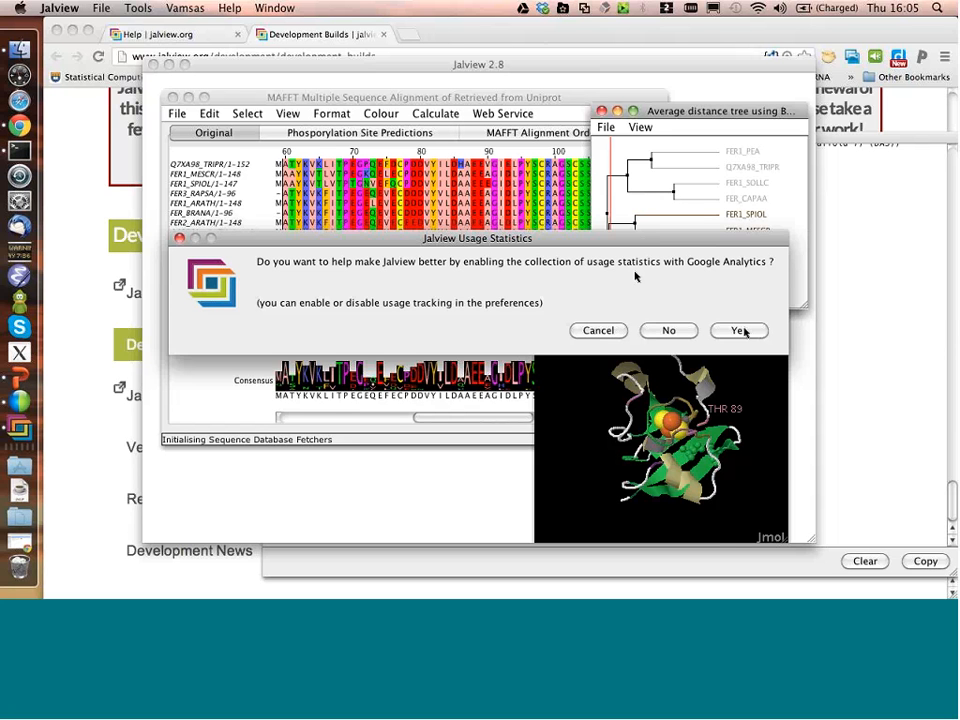
Agree to the collection of usage statistics and close the Jalview news window.
{"action": "left_click", "coordinate": [739, 331]}
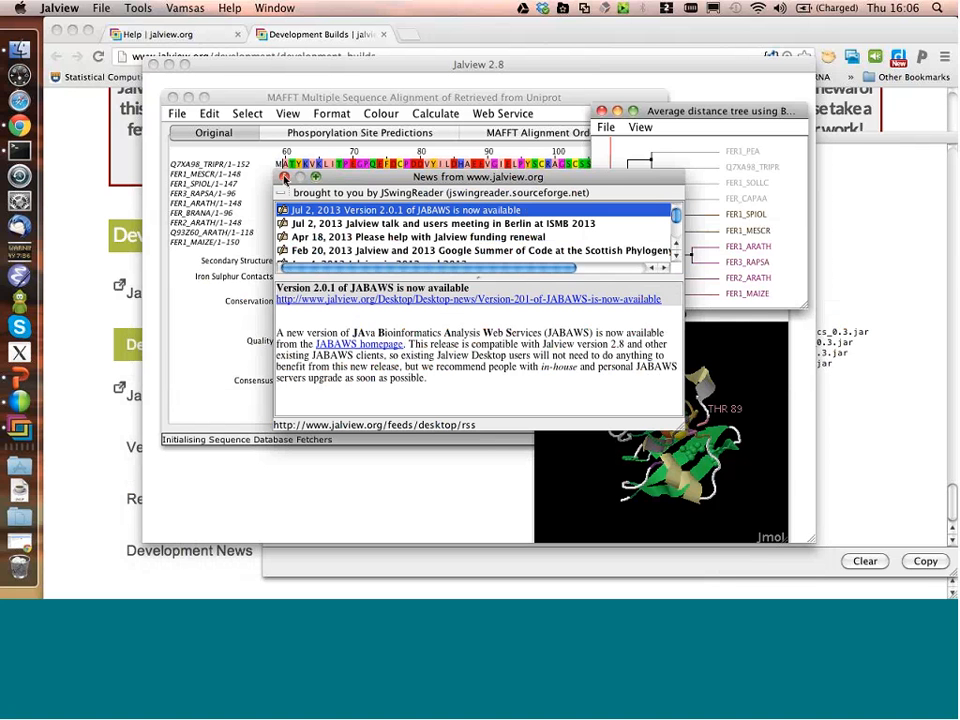
{"action": "left_click", "coordinate": [283, 178]}
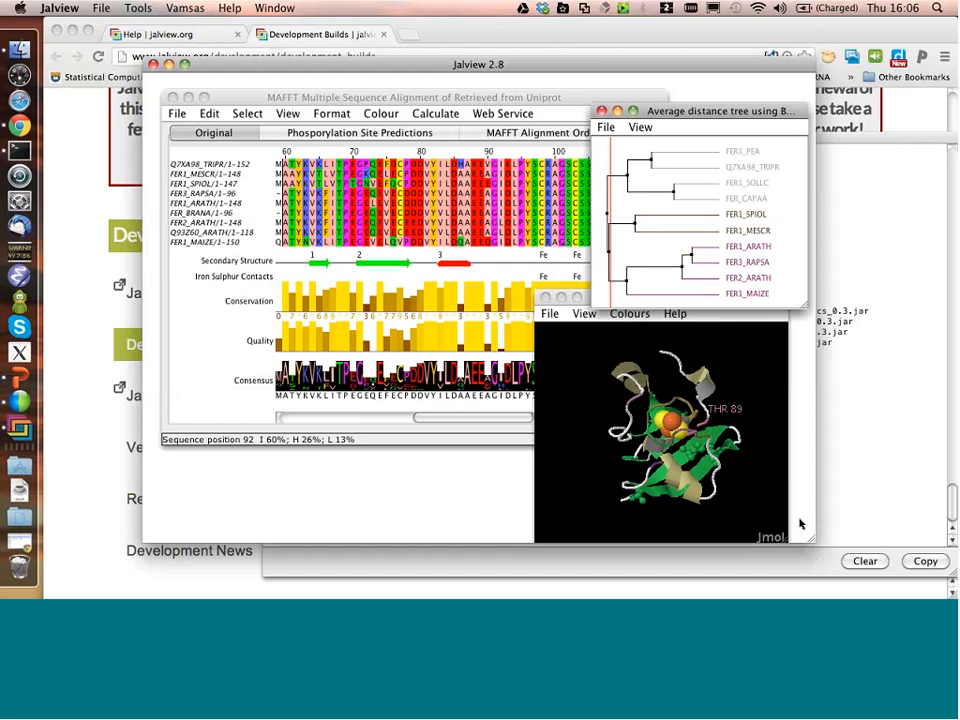
Enlarge and reposition the main Jalview window, and move the FER1_SPIOL:1A70 structure viewer clear of the distance tree.
{"action": "left_click_drag", "start_coordinate": [815, 545], "coordinate": [846, 590]}
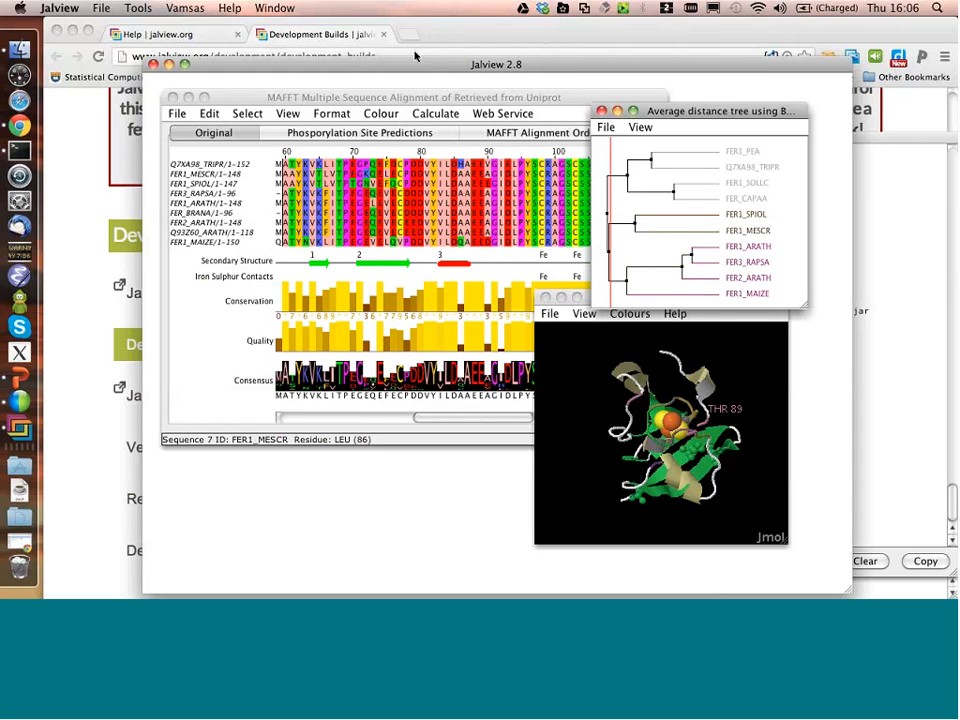
{"action": "left_click_drag", "start_coordinate": [417, 62], "coordinate": [407, 39]}
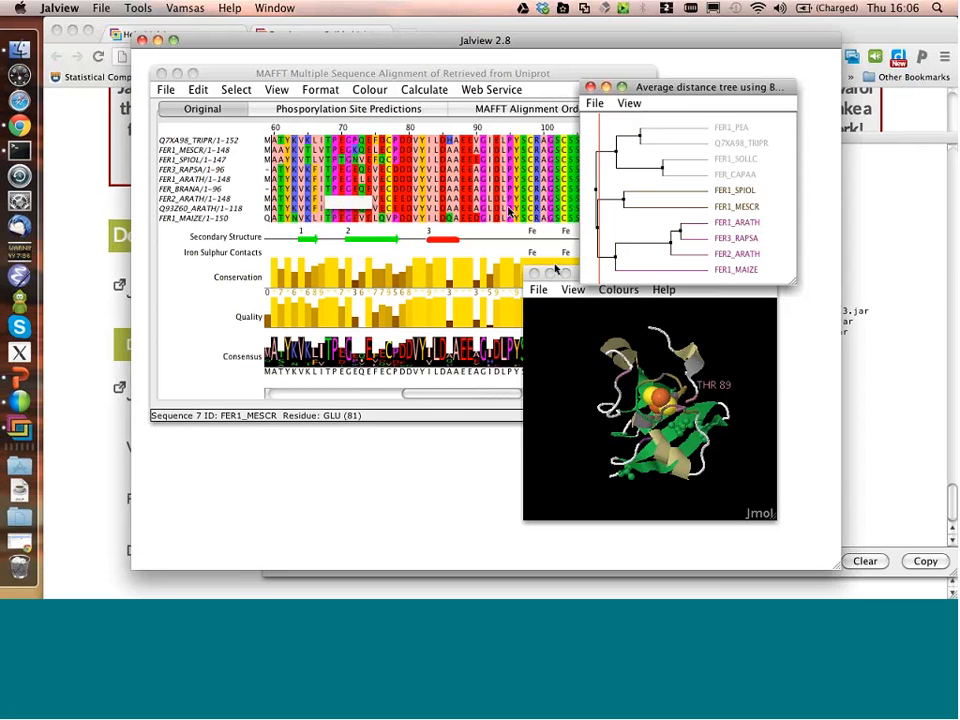
{"action": "left_click", "coordinate": [578, 275]}
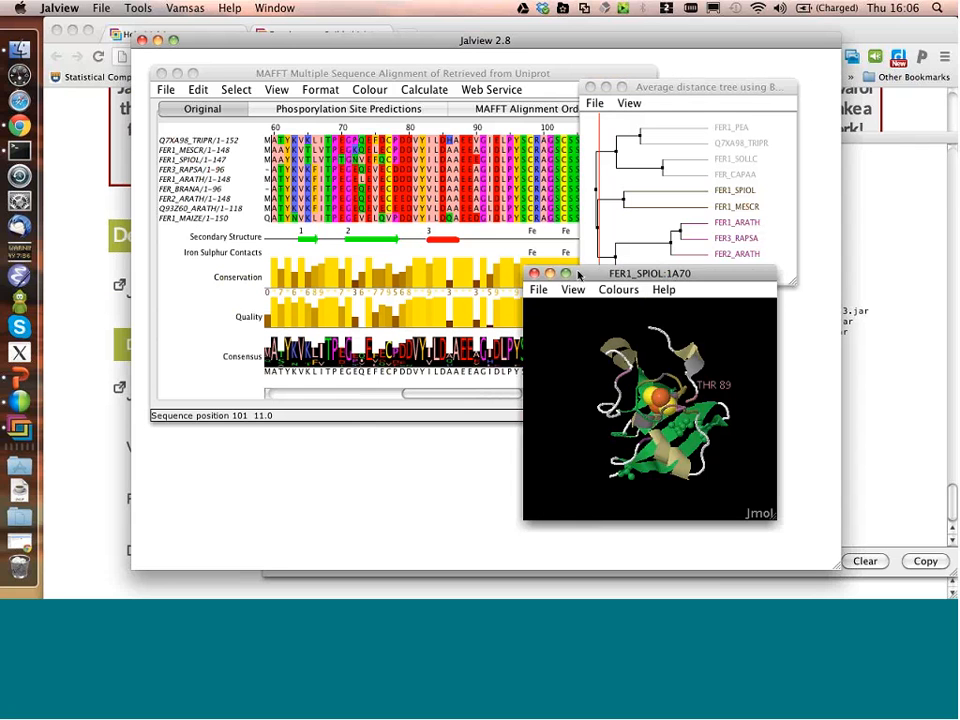
{"action": "left_click_drag", "start_coordinate": [595, 279], "coordinate": [605, 299]}
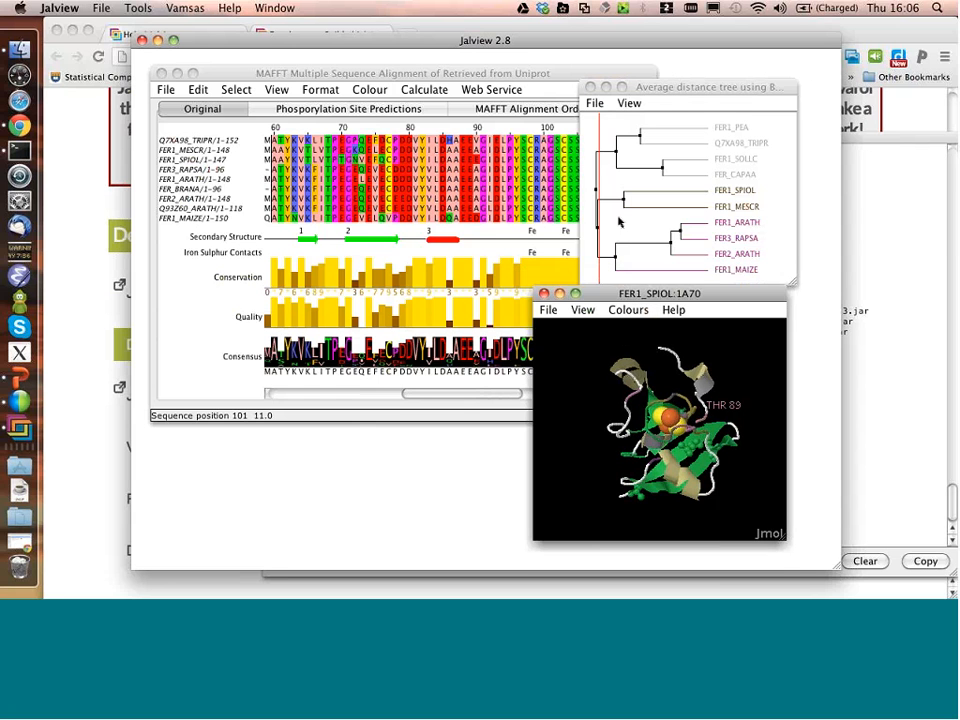
{"action": "left_click", "coordinate": [657, 90]}
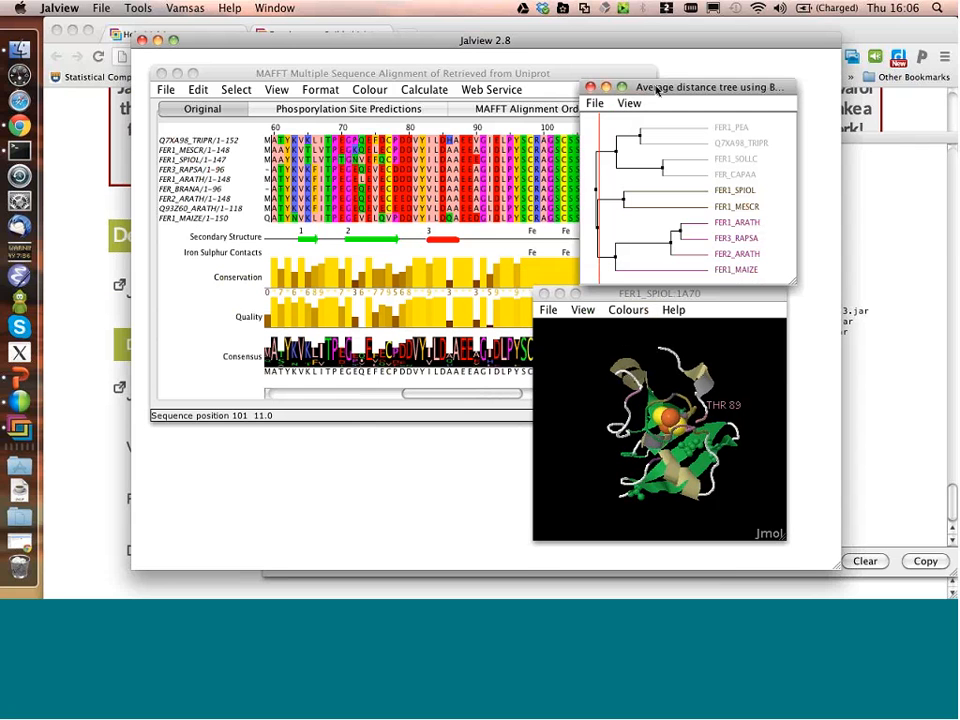
Bring the MAFFT alignment window forward and view its Phosporylation Site Predictions and MAFFT Alignment Ordering views.
{"action": "left_click", "coordinate": [439, 73]}
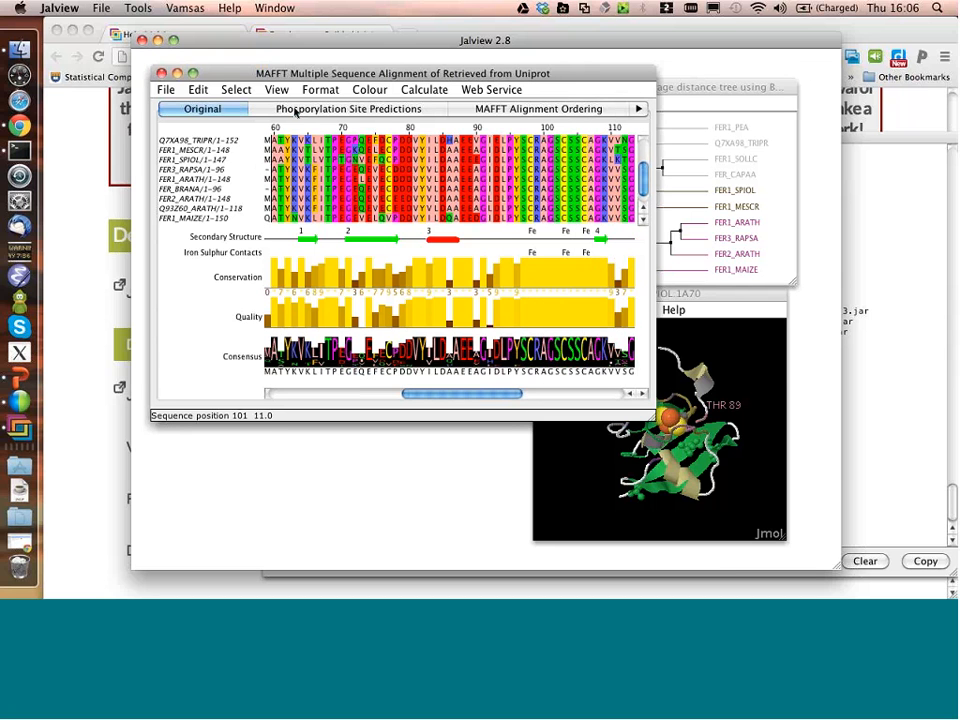
{"action": "left_click", "coordinate": [300, 110]}
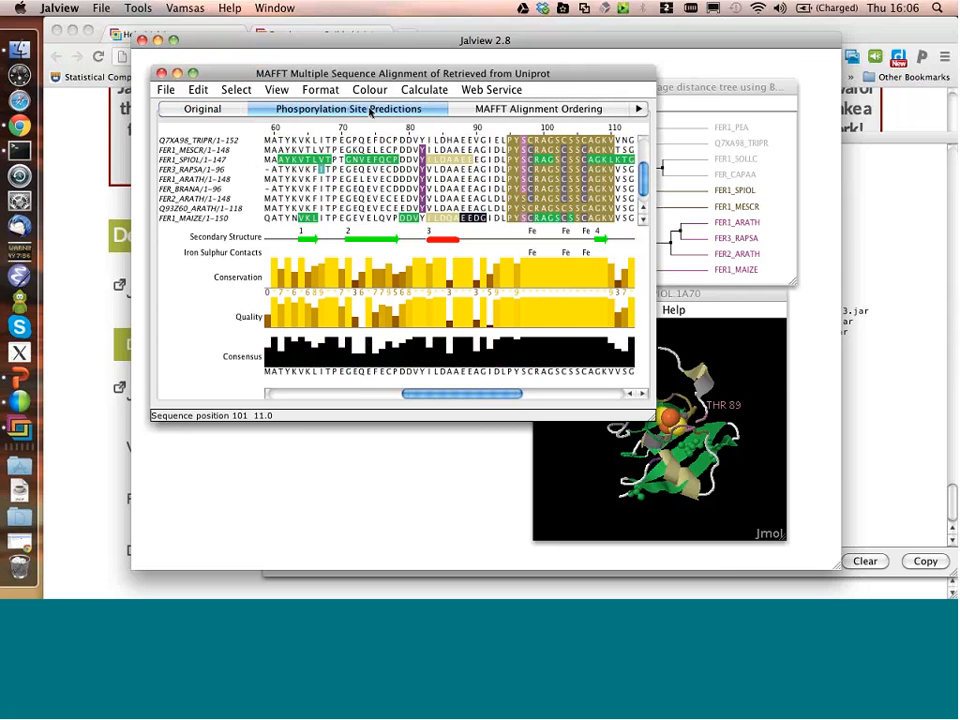
{"action": "left_click", "coordinate": [538, 109]}
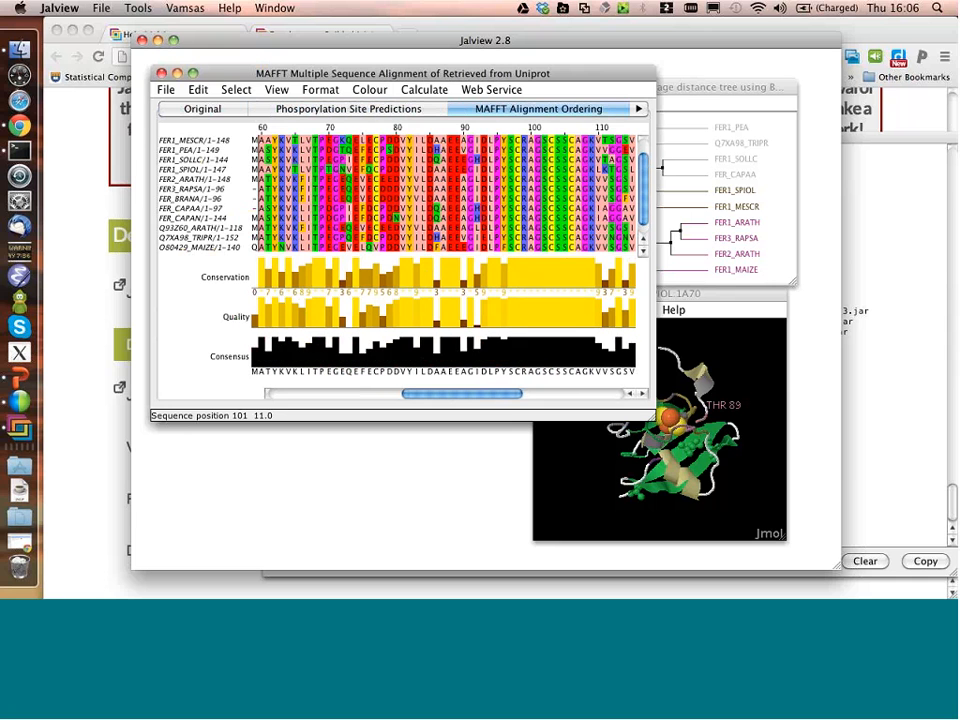
{"action": "left_click", "coordinate": [102, 8]}
{"action": "mouse_move", "coordinate": [190, 8]}
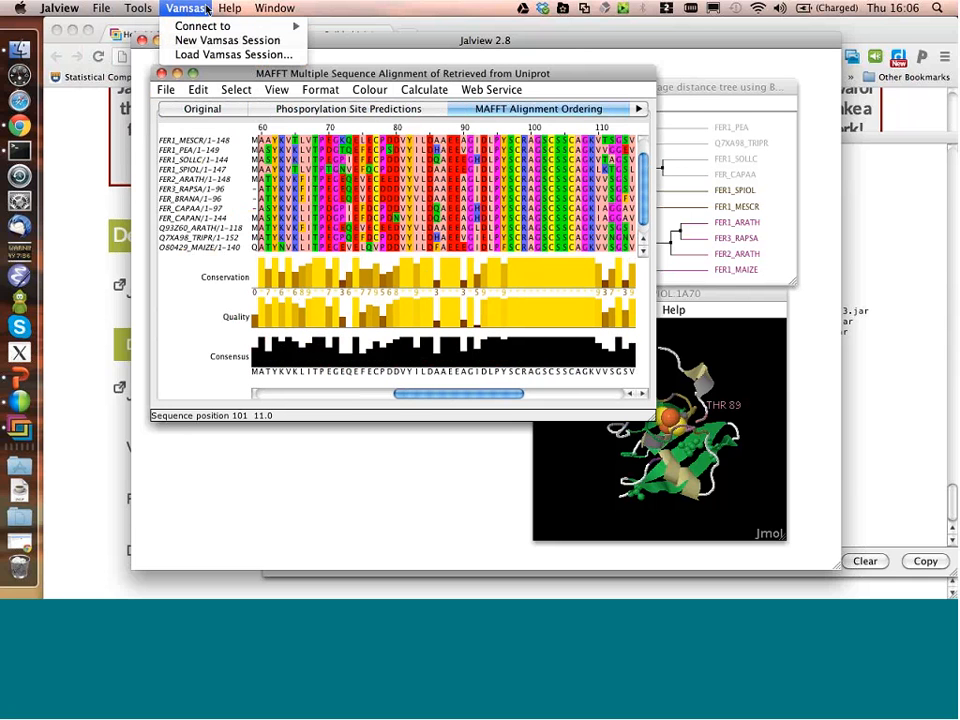
{"action": "mouse_move", "coordinate": [229, 10]}
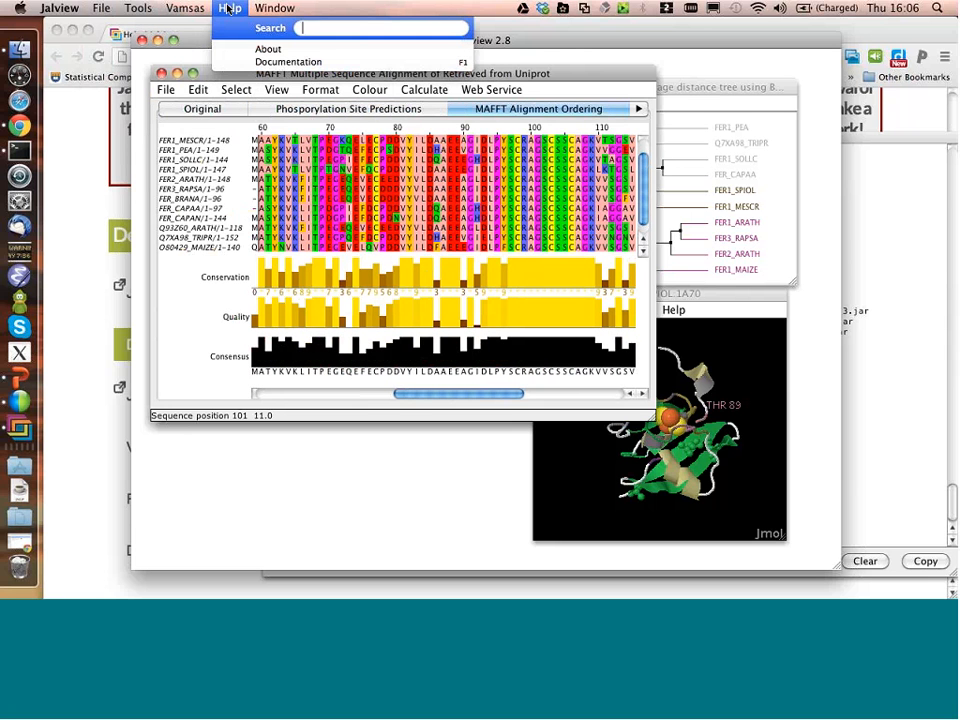
{"action": "left_click", "coordinate": [188, 47]}
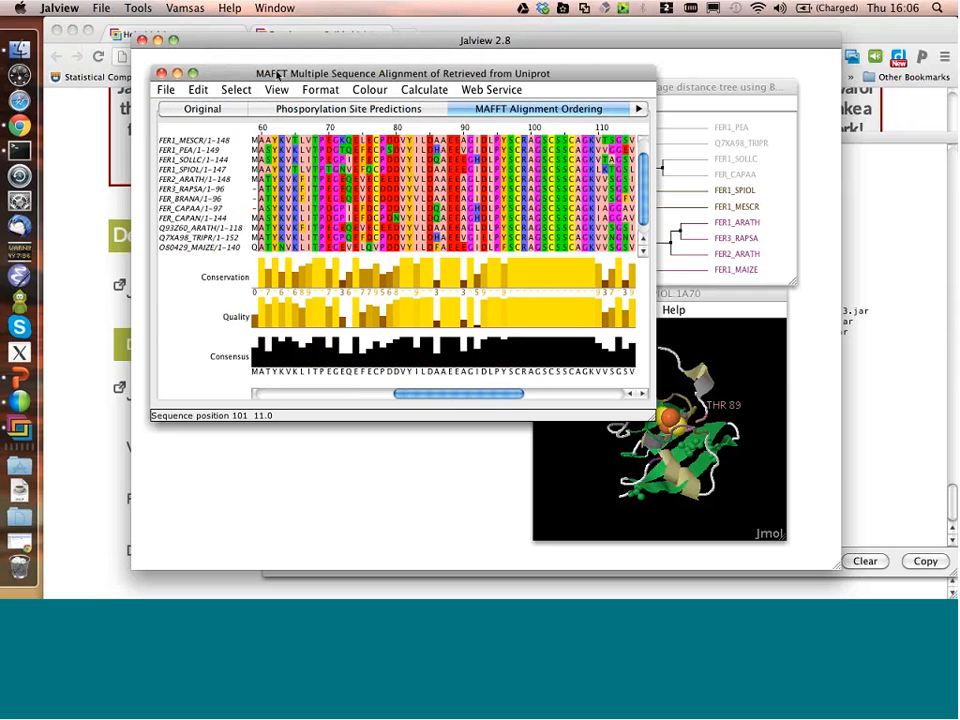
Expand the alignment's views into separate windows and spread them out across the Jalview desktop.
{"action": "left_click", "coordinate": [278, 77]}
{"action": "left_click_drag", "start_coordinate": [278, 77], "coordinate": [286, 81]}
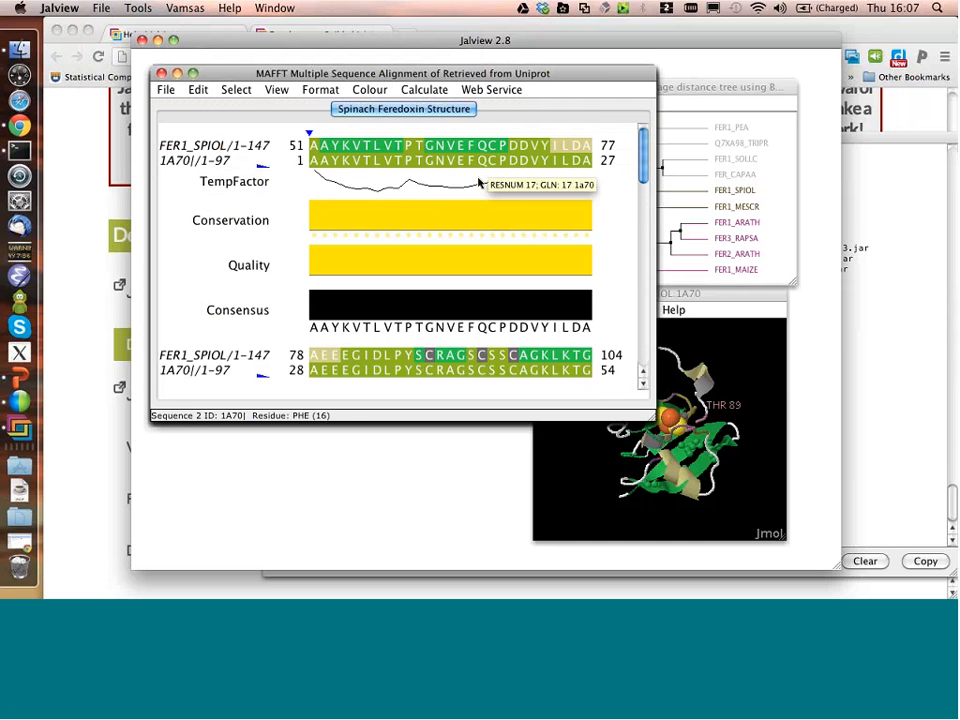
{"action": "left_click_drag", "start_coordinate": [445, 82], "coordinate": [525, 178]}
{"action": "left_click", "coordinate": [460, 140]}
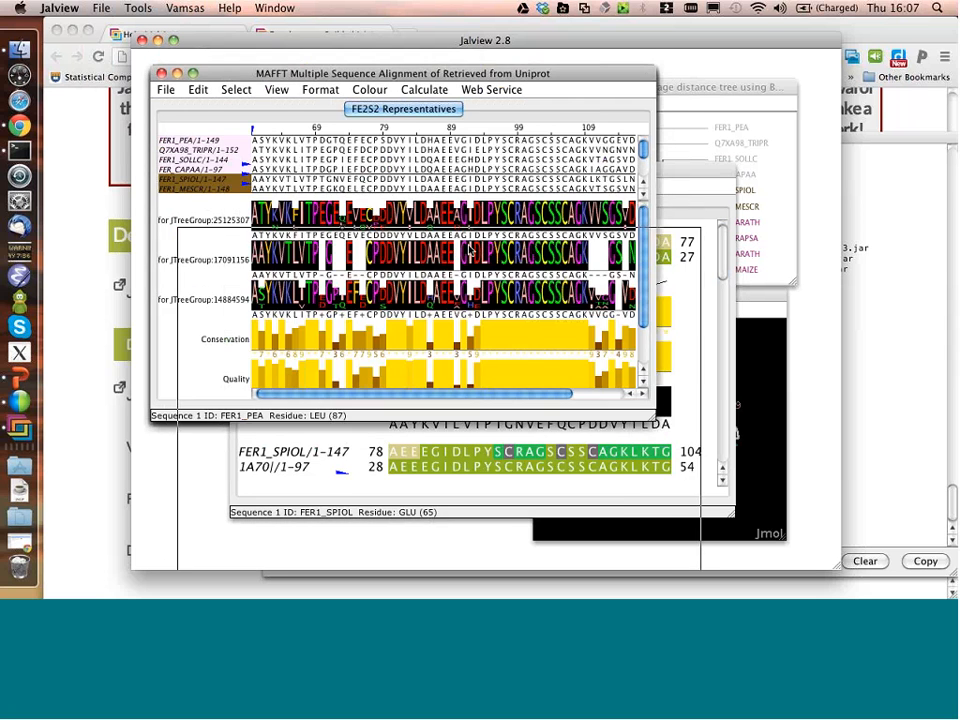
{"action": "left_click_drag", "start_coordinate": [385, 75], "coordinate": [425, 249]}
{"action": "left_click", "coordinate": [385, 75]}
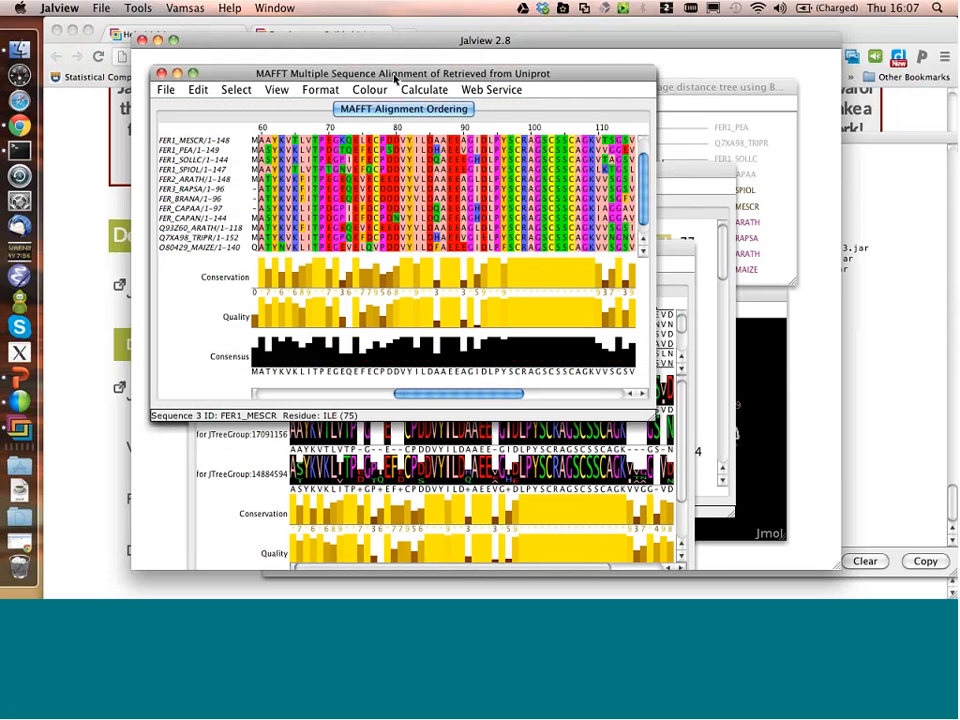
{"action": "left_click_drag", "start_coordinate": [385, 75], "coordinate": [572, 184]}
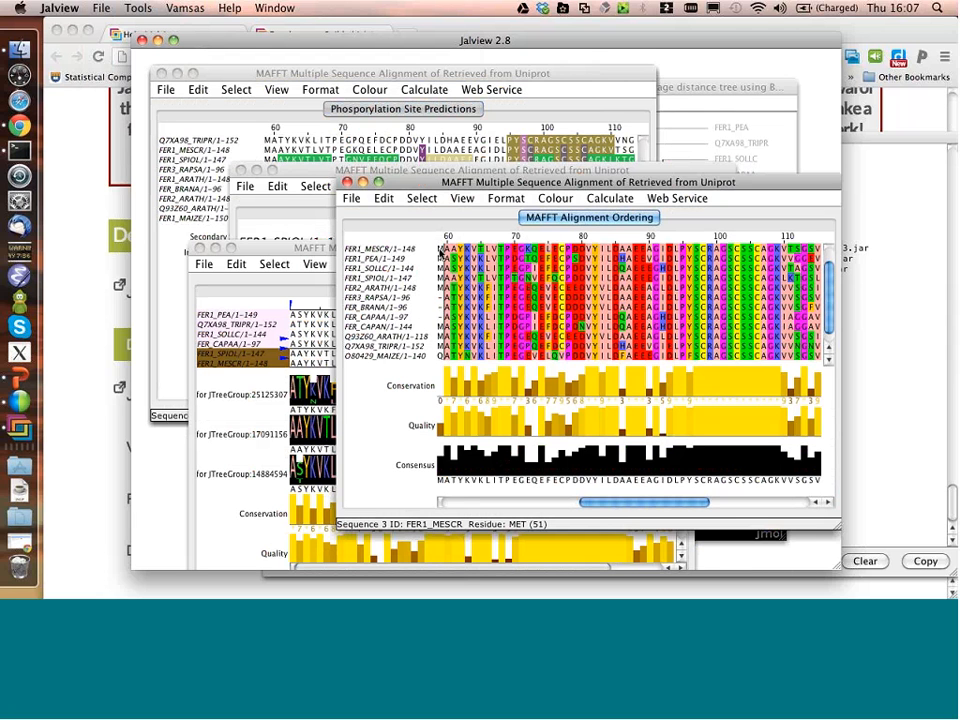
Try inserting gaps before the FER1_MESCR residues in the MAFFT Alignment Ordering view, and remove them again.
{"action": "left_click_drag", "start_coordinate": [440, 254], "coordinate": [439, 251]}
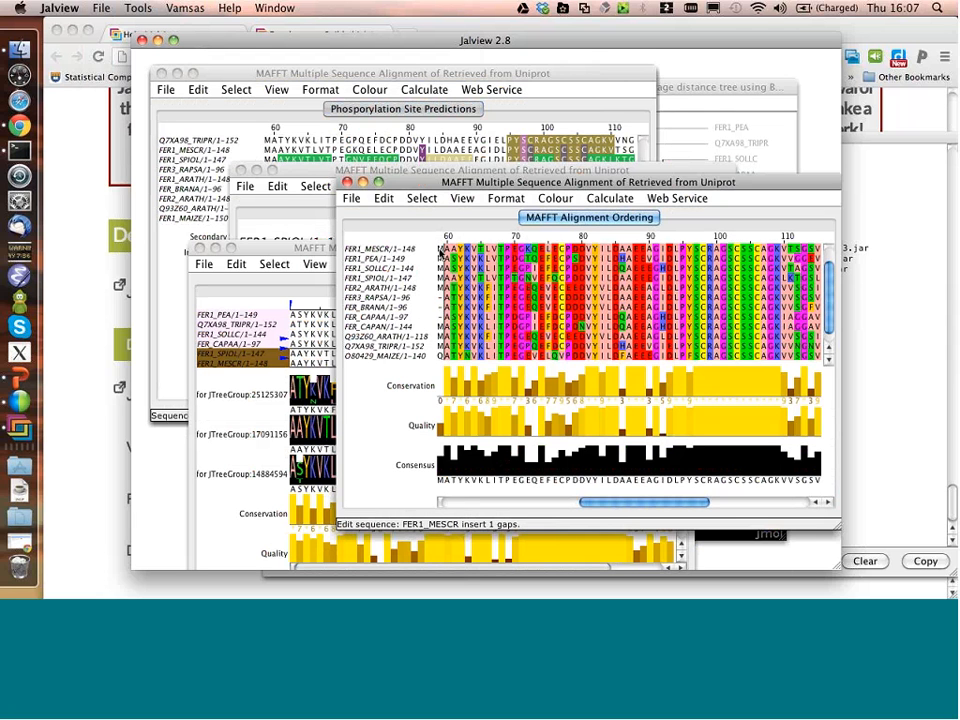
{"action": "left_click", "coordinate": [439, 268]}
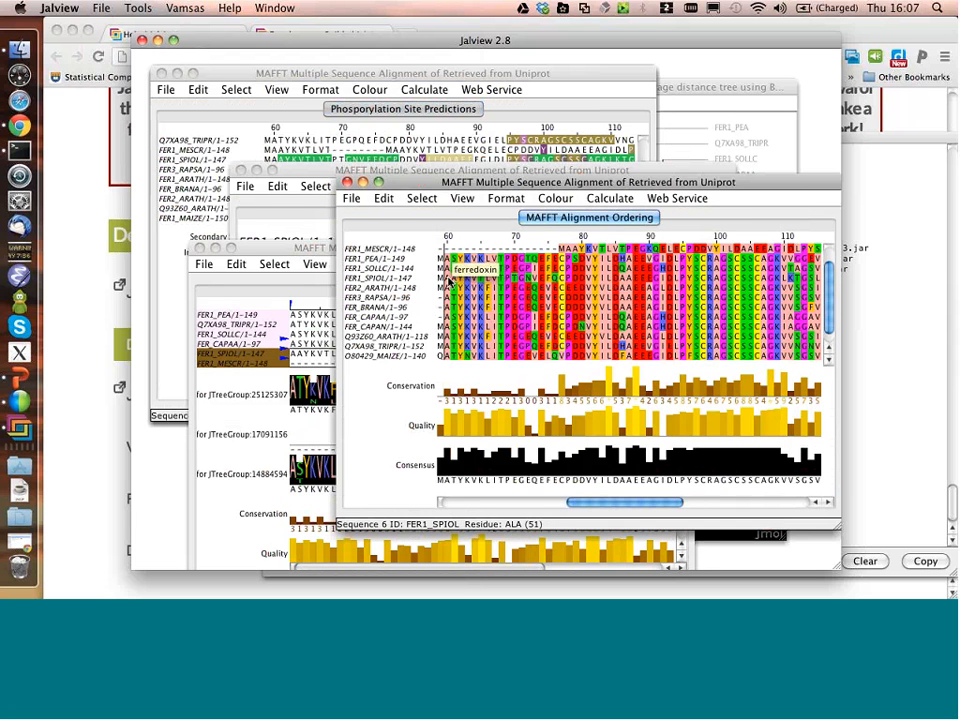
{"action": "left_click_drag", "start_coordinate": [439, 269], "coordinate": [507, 272]}
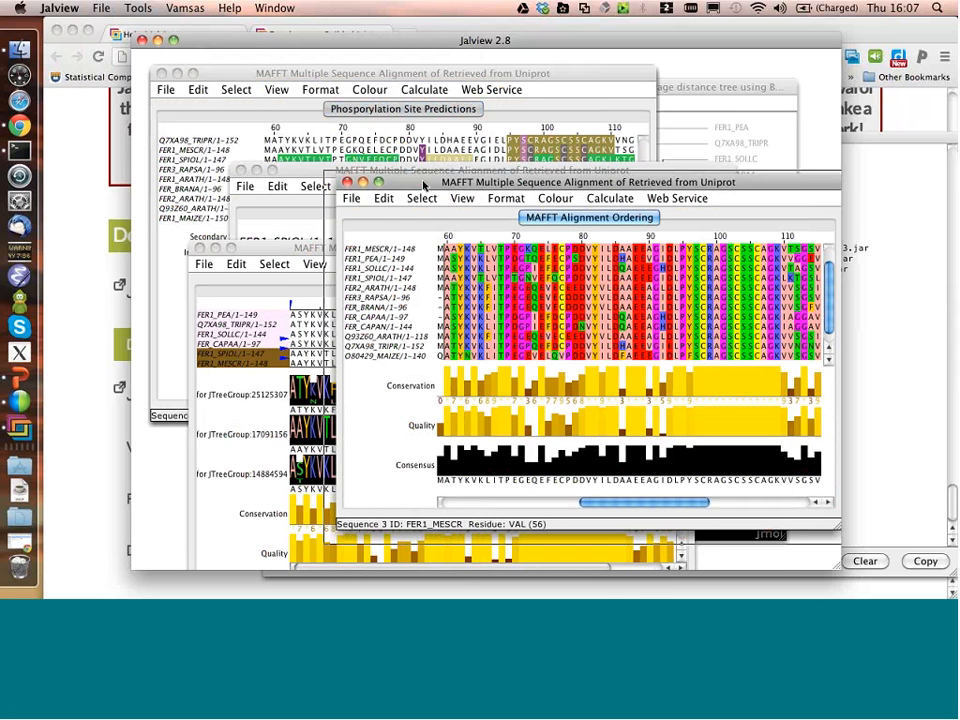
Bring the FE2S2 Representatives alignment to the front and set its font size to 13.
{"action": "left_click_drag", "start_coordinate": [371, 189], "coordinate": [481, 197]}
{"action": "left_click", "coordinate": [340, 340]}
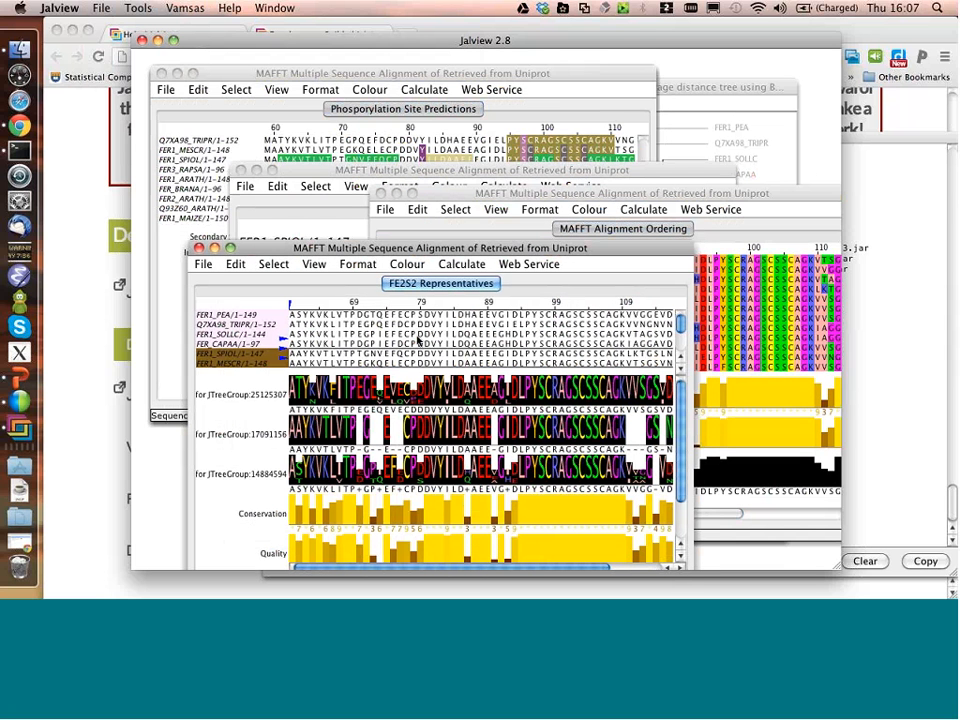
{"action": "left_click", "coordinate": [357, 264]}
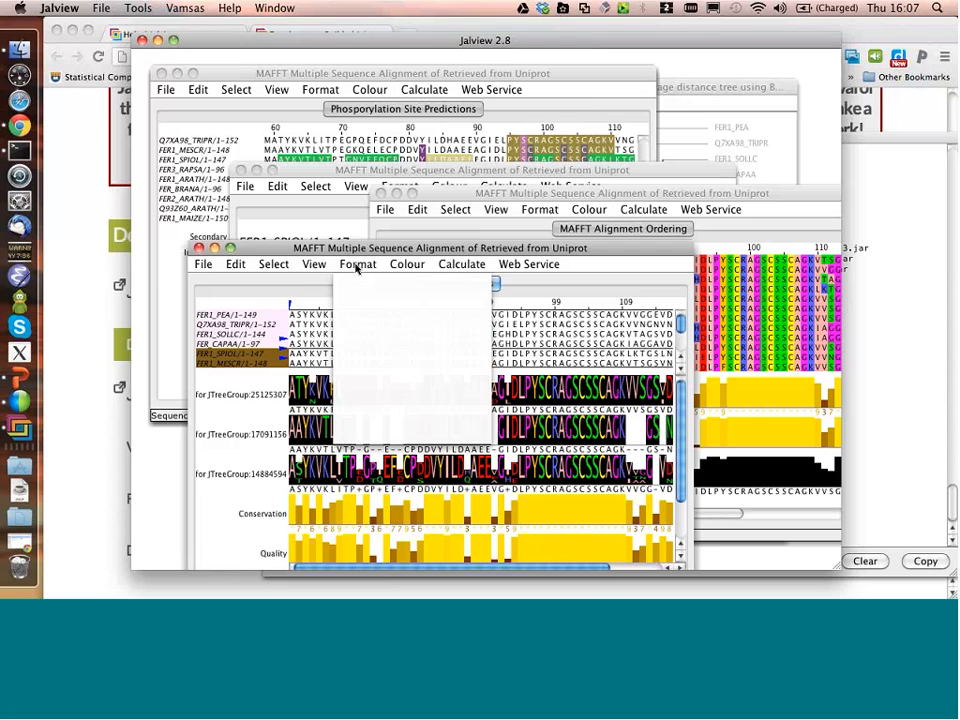
{"action": "left_click", "coordinate": [364, 281]}
{"action": "left_click", "coordinate": [406, 285]}
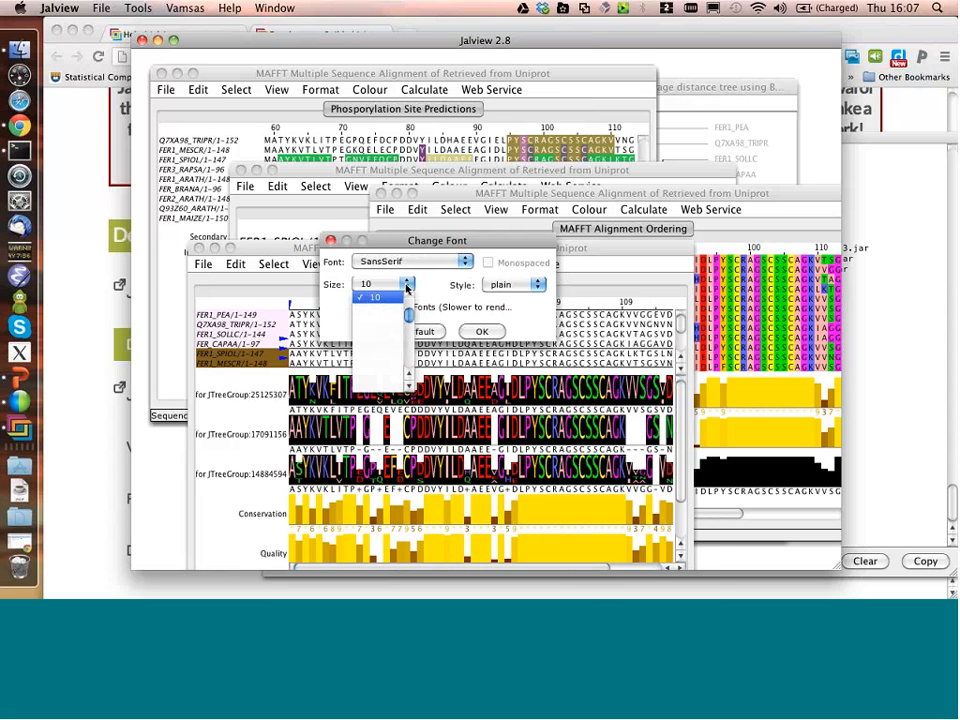
{"action": "left_click", "coordinate": [378, 340]}
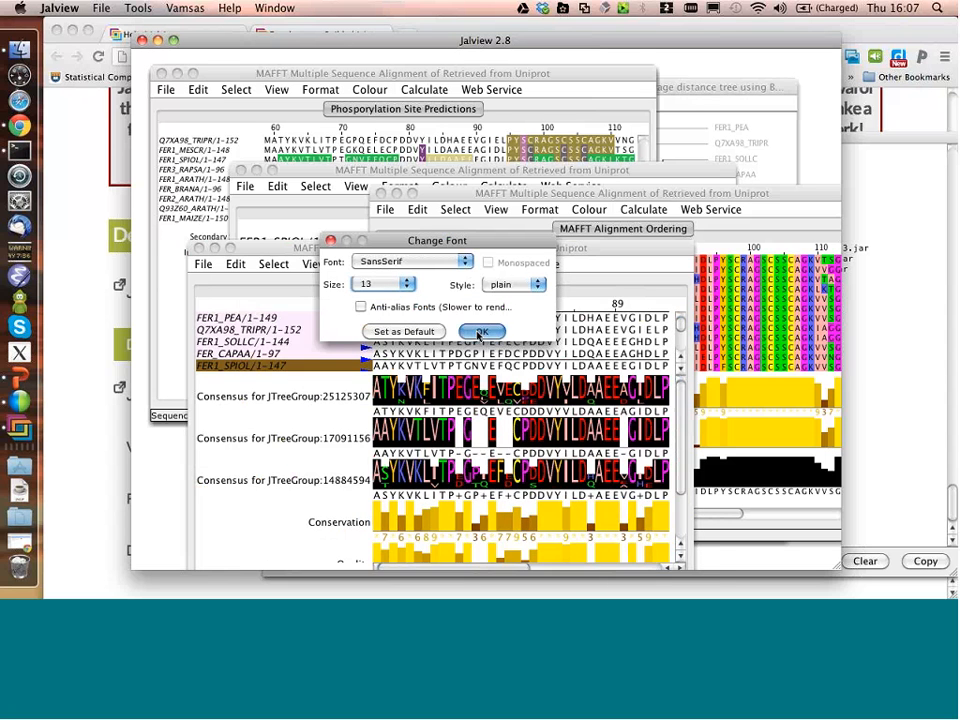
{"action": "left_click", "coordinate": [479, 335]}
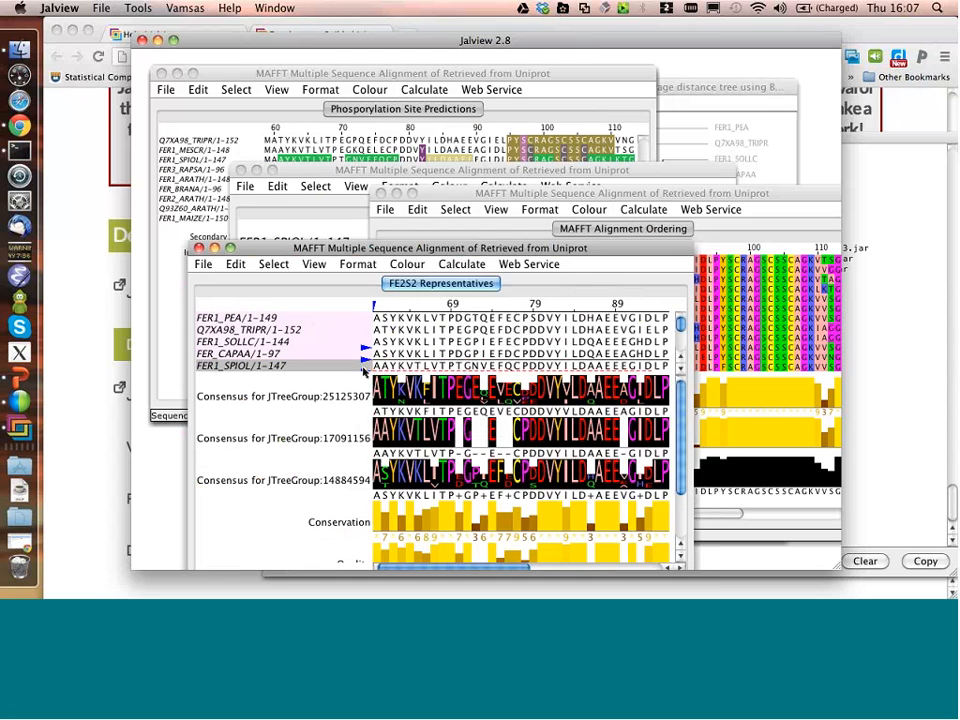
Open the linked database record for the FER1_SPIOL sequence and switch to the web browser.
{"action": "left_click", "coordinate": [364, 366]}
{"action": "double_click", "coordinate": [364, 363]}
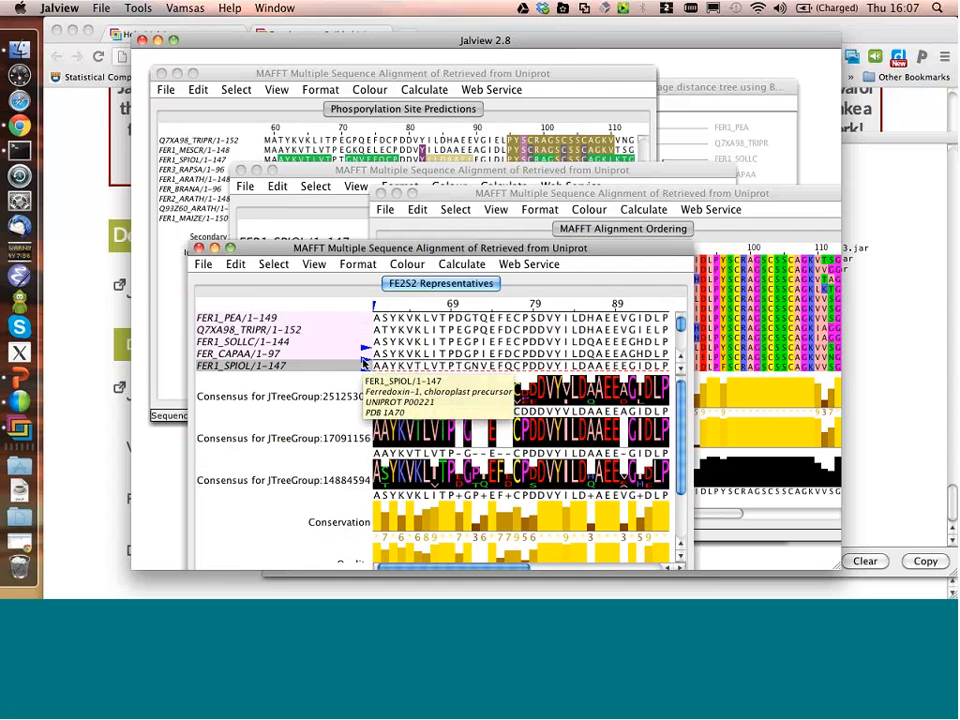
{"action": "key", "text": "super+Tab"}
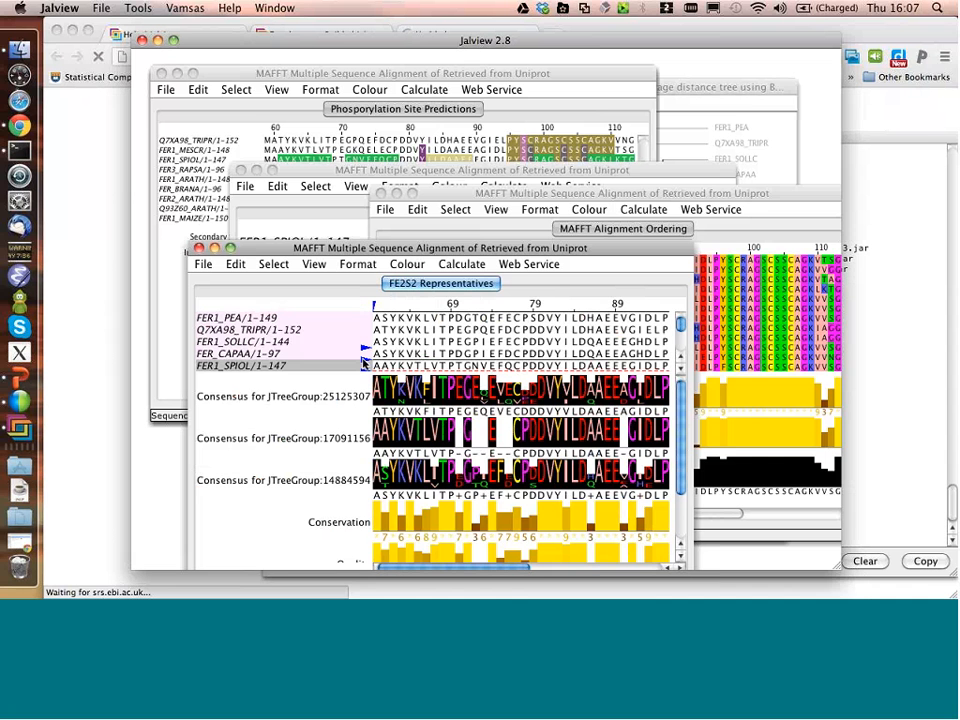
{"action": "right_click", "coordinate": [364, 365]}
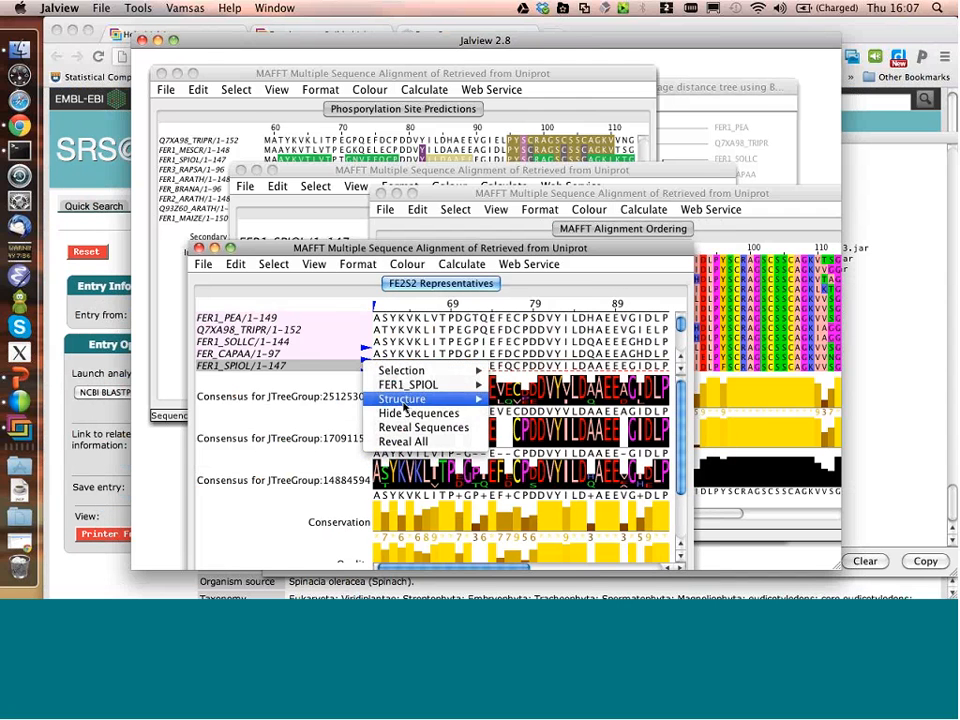
{"action": "left_click", "coordinate": [407, 264]}
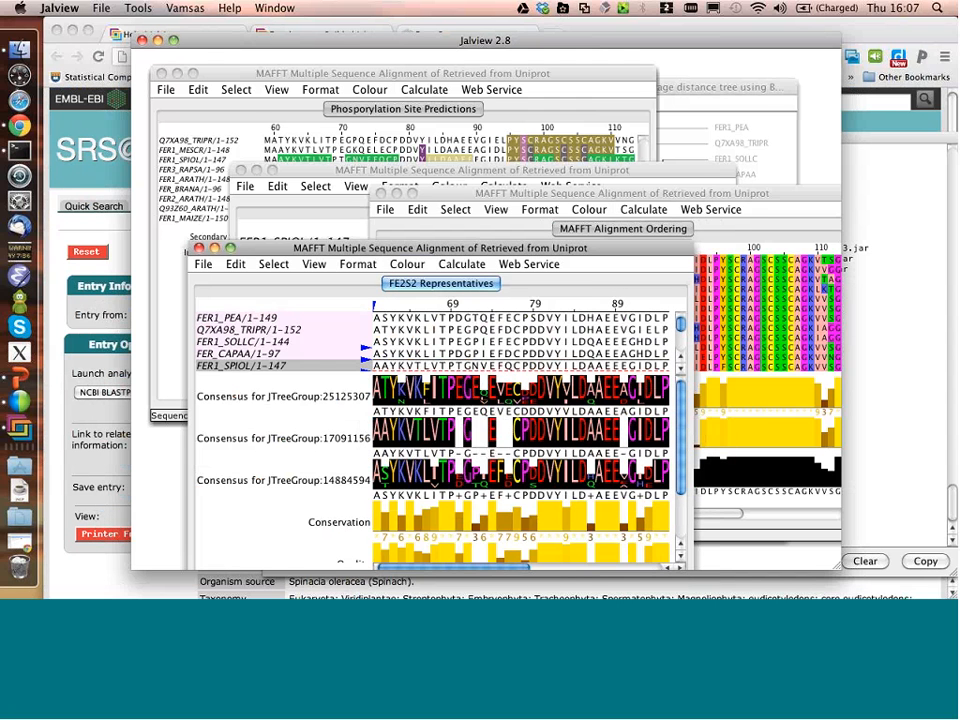
{"action": "left_click", "coordinate": [374, 249]}
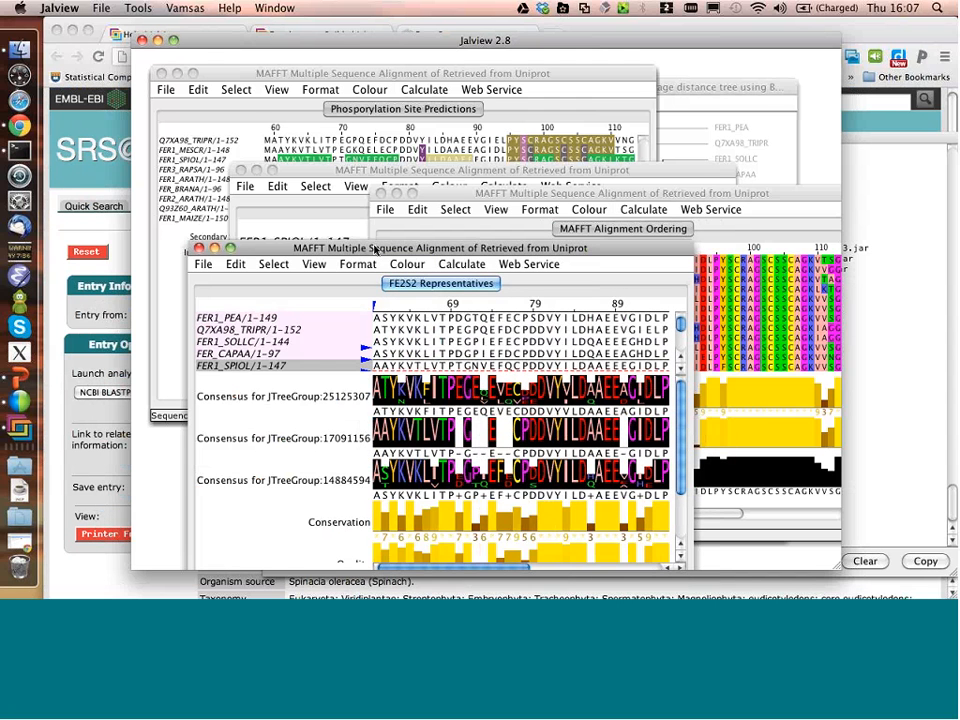
Open the overview window for the FE2S2 Representatives view and use it to navigate through the alignment.
{"action": "left_click", "coordinate": [314, 264]}
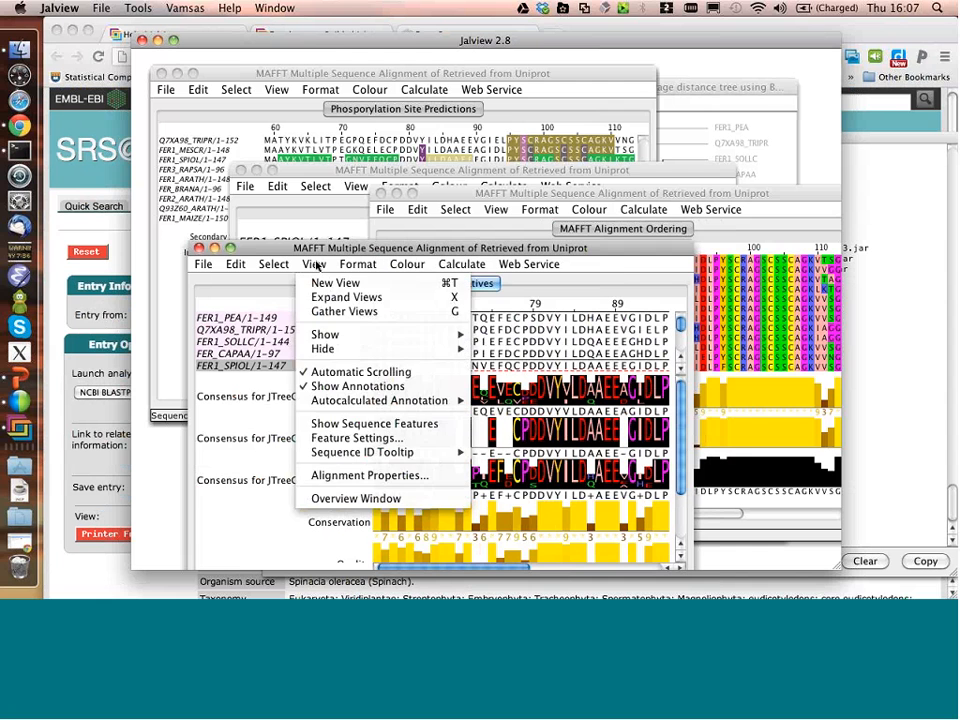
{"action": "left_click", "coordinate": [354, 498]}
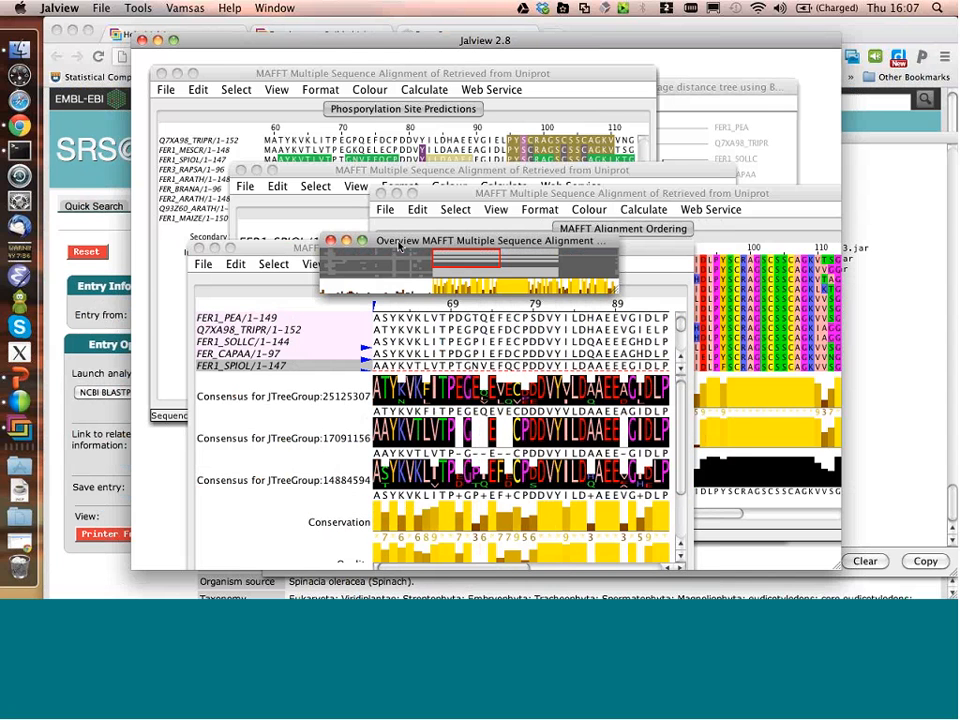
{"action": "left_click_drag", "start_coordinate": [390, 396], "coordinate": [460, 458]}
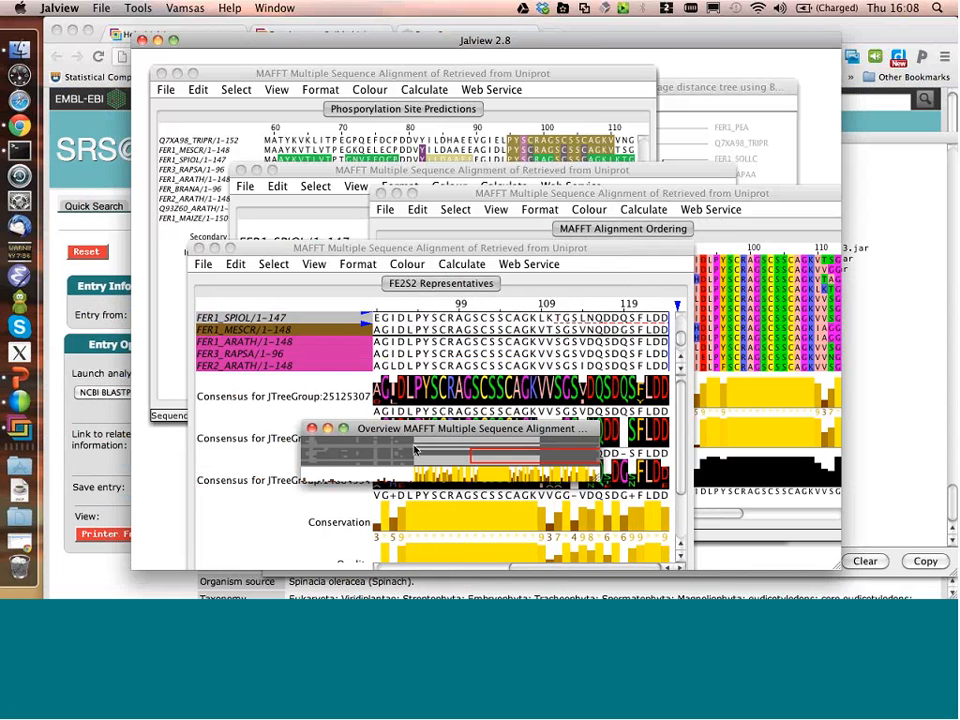
{"action": "left_click", "coordinate": [474, 466]}
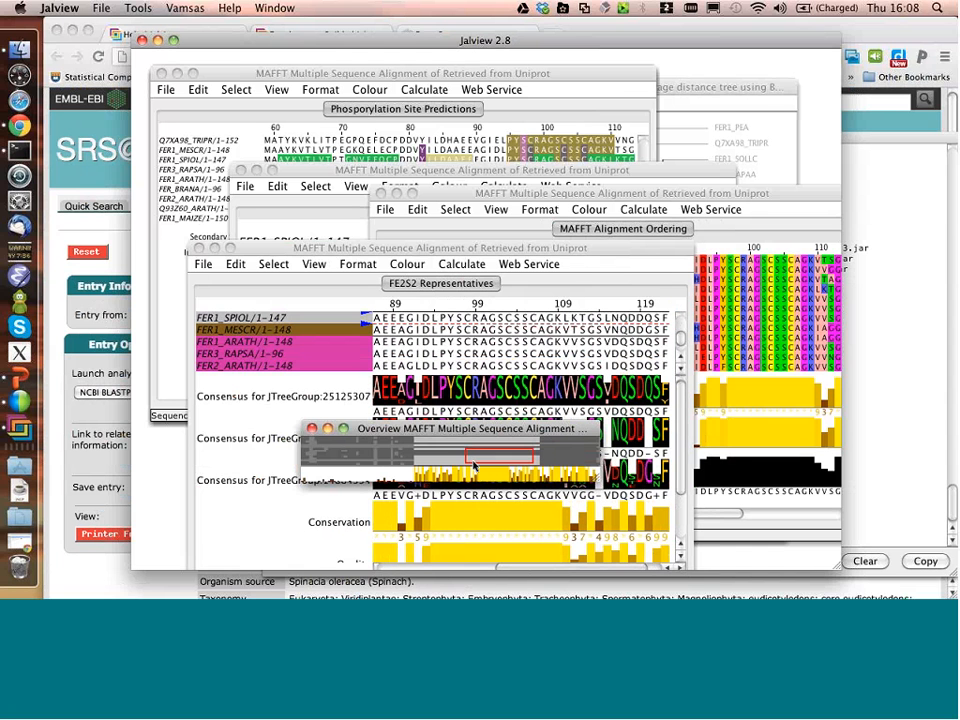
{"action": "left_click_drag", "start_coordinate": [474, 464], "coordinate": [476, 464]}
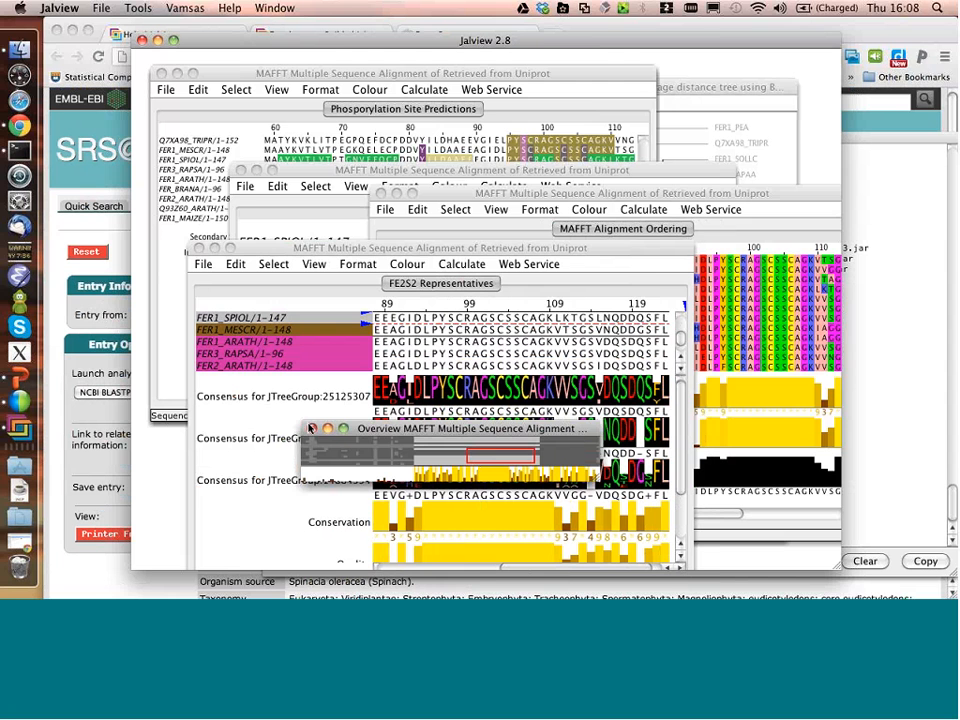
{"action": "scroll", "coordinate": [465, 308], "scroll_direction": "right", "scroll_amount": 2}
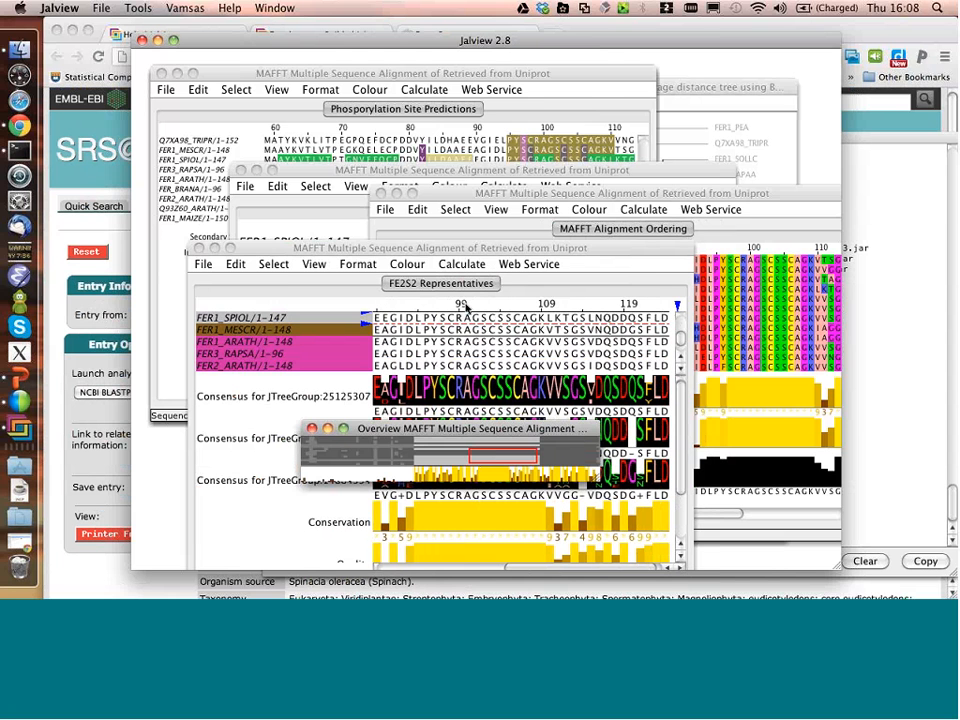
Gather the separate alignment views back into one tabbed window and move it higher on the Jalview desktop.
{"action": "left_click", "coordinate": [454, 320]}
{"action": "key", "text": "g"}
{"action": "left_click_drag", "start_coordinate": [436, 257], "coordinate": [383, 122]}
Try partitioning the sequences into groups by cutting the average distance tree at several different depths.
{"action": "left_click", "coordinate": [666, 92]}
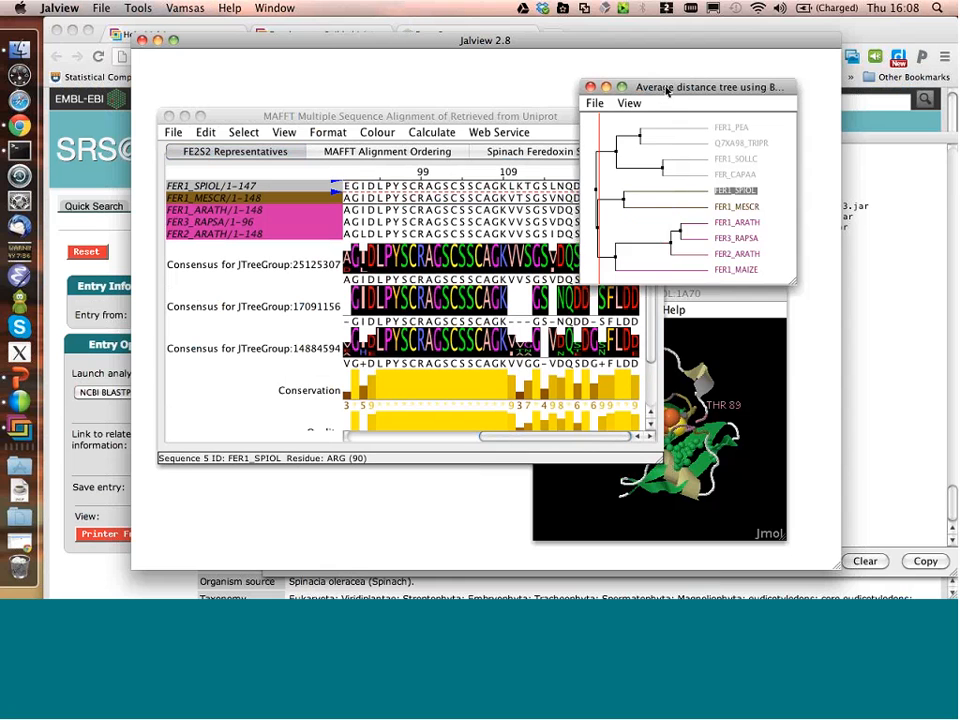
{"action": "left_click", "coordinate": [609, 184]}
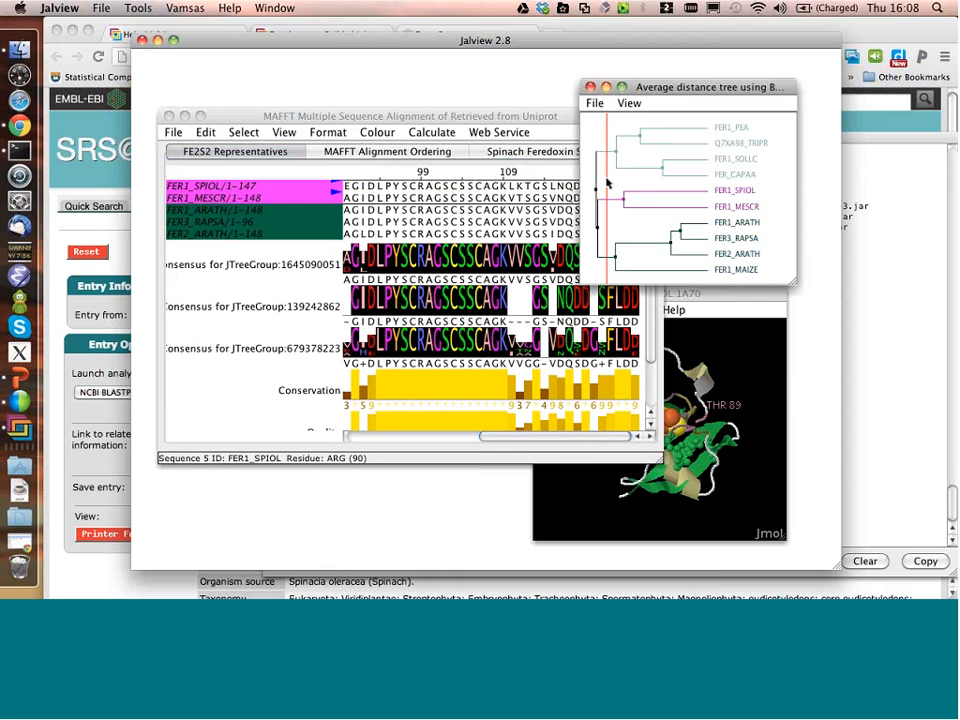
{"action": "left_click", "coordinate": [621, 178]}
{"action": "left_click", "coordinate": [604, 187]}
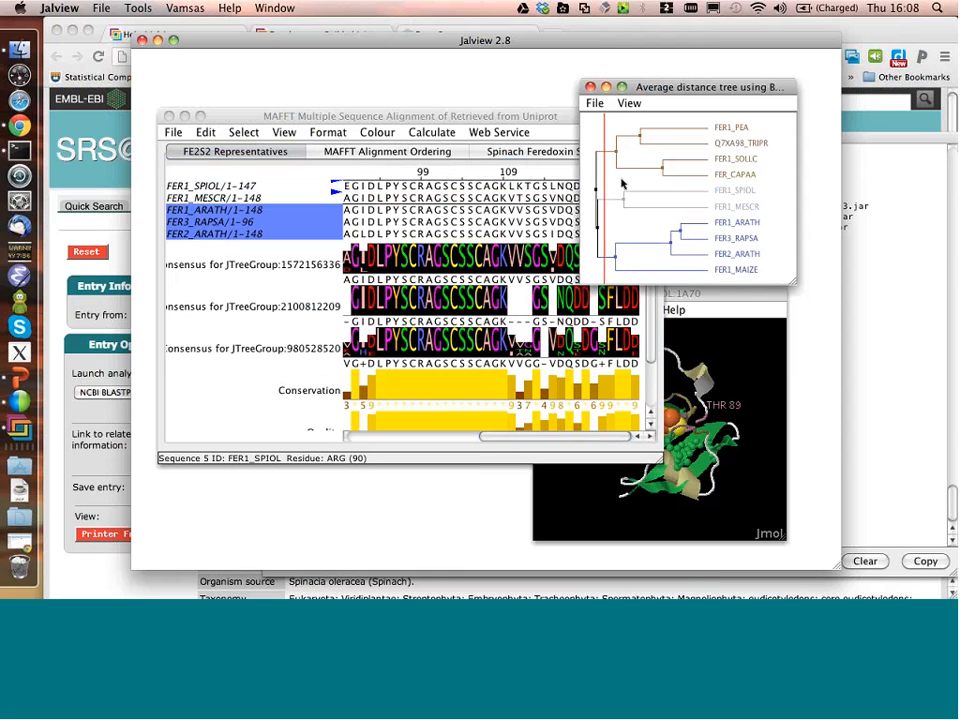
{"action": "left_click", "coordinate": [621, 184]}
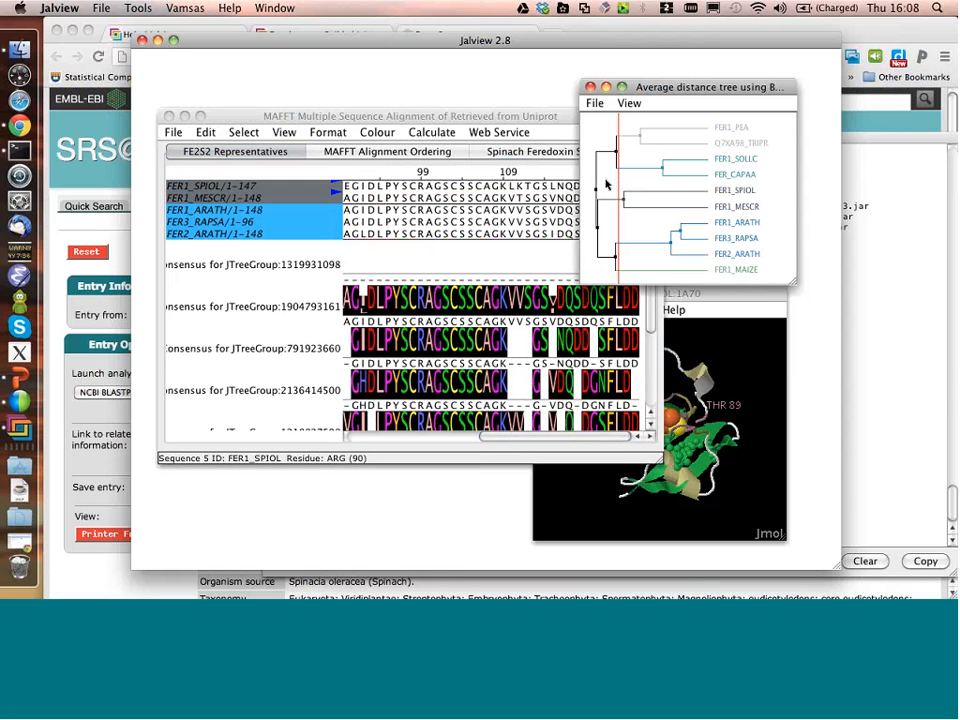
Examine the available tree calculation methods for the alignment and return to the average distance tree.
{"action": "left_click", "coordinate": [432, 132]}
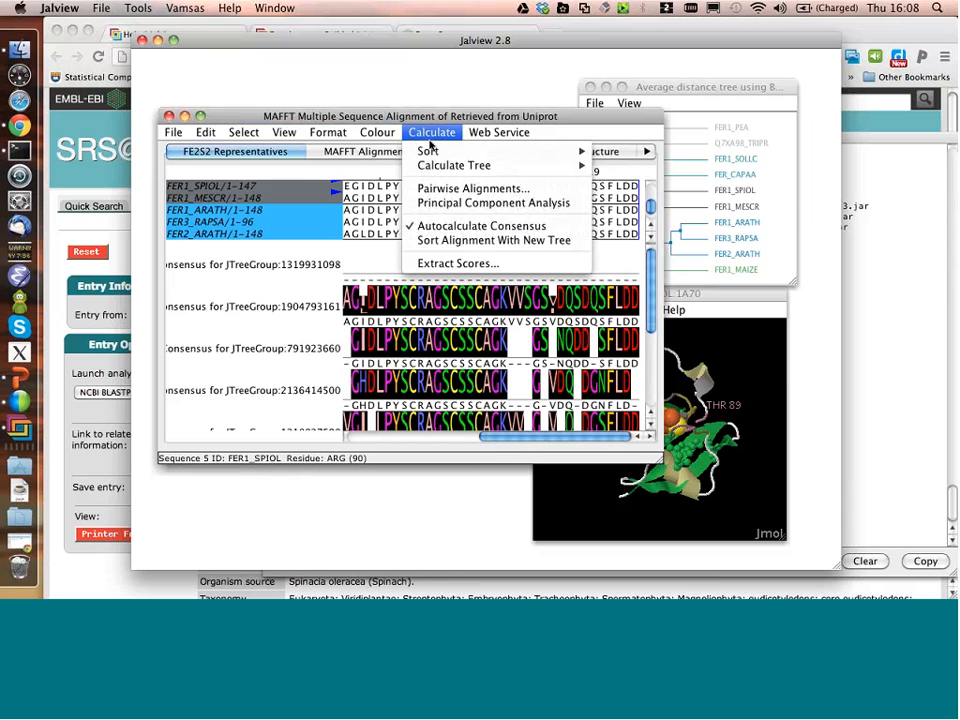
{"action": "mouse_move", "coordinate": [440, 165]}
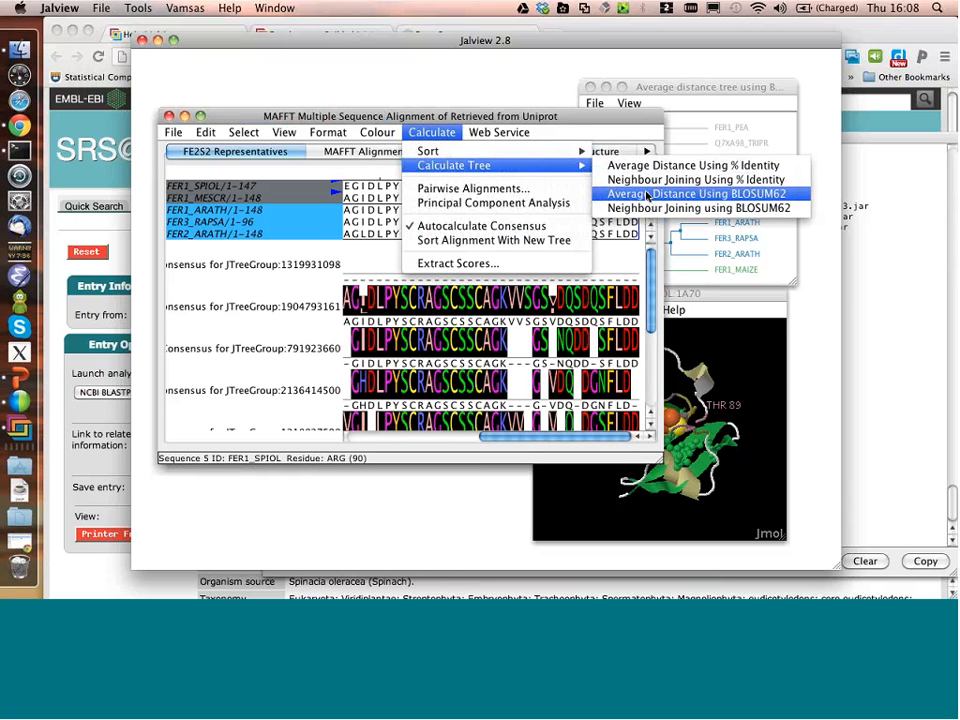
{"action": "left_click", "coordinate": [671, 89]}
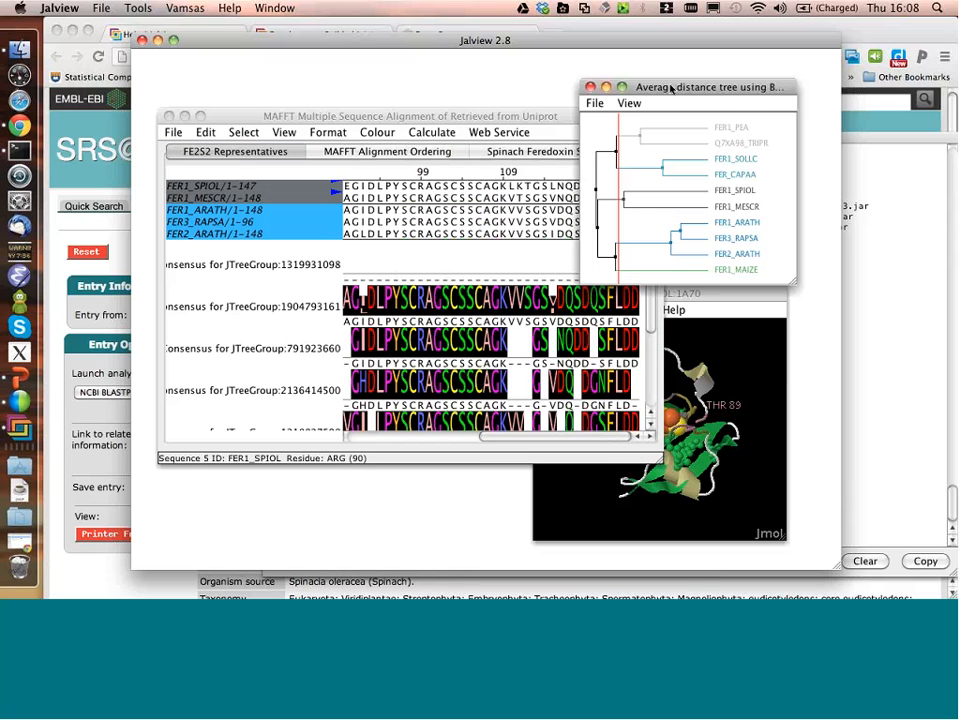
Repartition the average distance tree, ending with a cut at the node joining FER1_SPIOL and FER1_MESCR.
{"action": "left_click", "coordinate": [615, 153]}
{"action": "left_click", "coordinate": [615, 153]}
{"action": "left_click", "coordinate": [607, 170]}
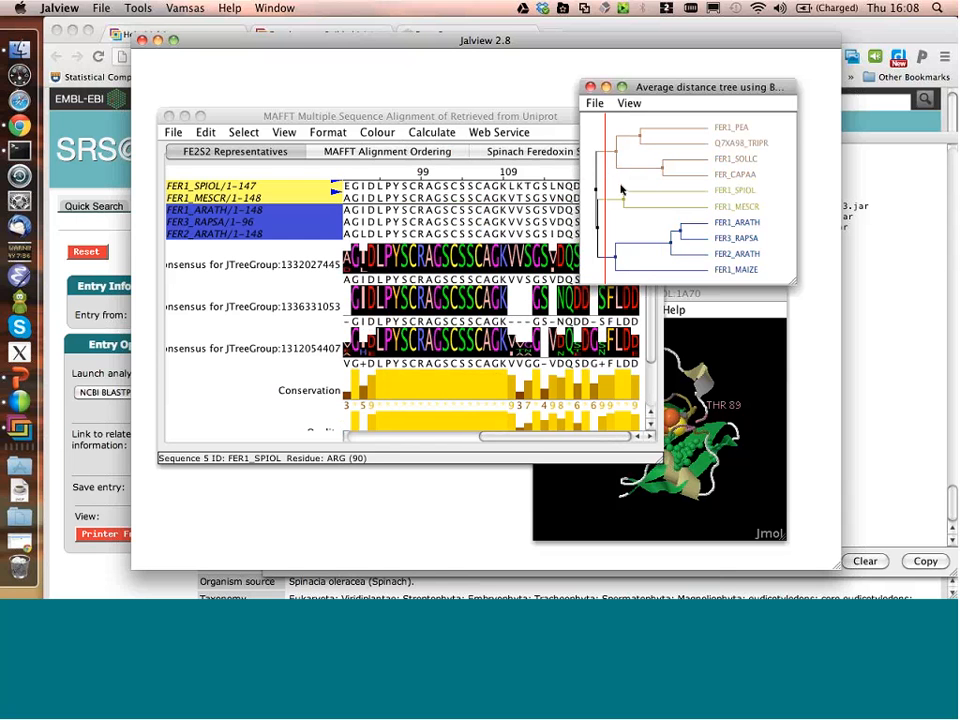
{"action": "left_click", "coordinate": [622, 190]}
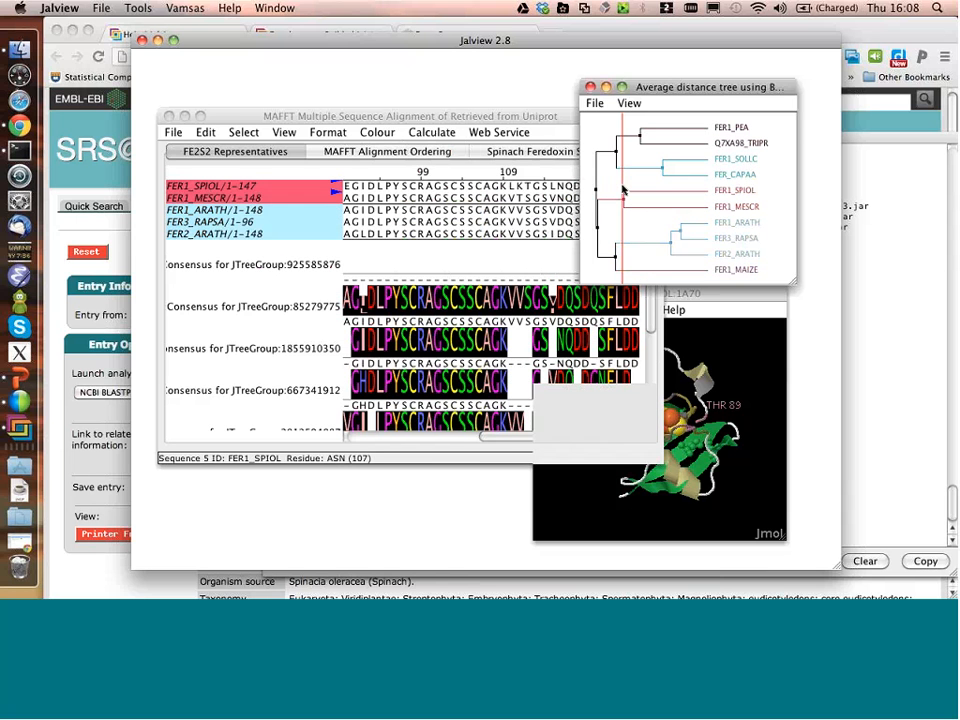
Select the FER3_RAPSA subgroup in the FE2S2 Representatives alignment and move the tree window clear of it.
{"action": "left_click", "coordinate": [476, 118]}
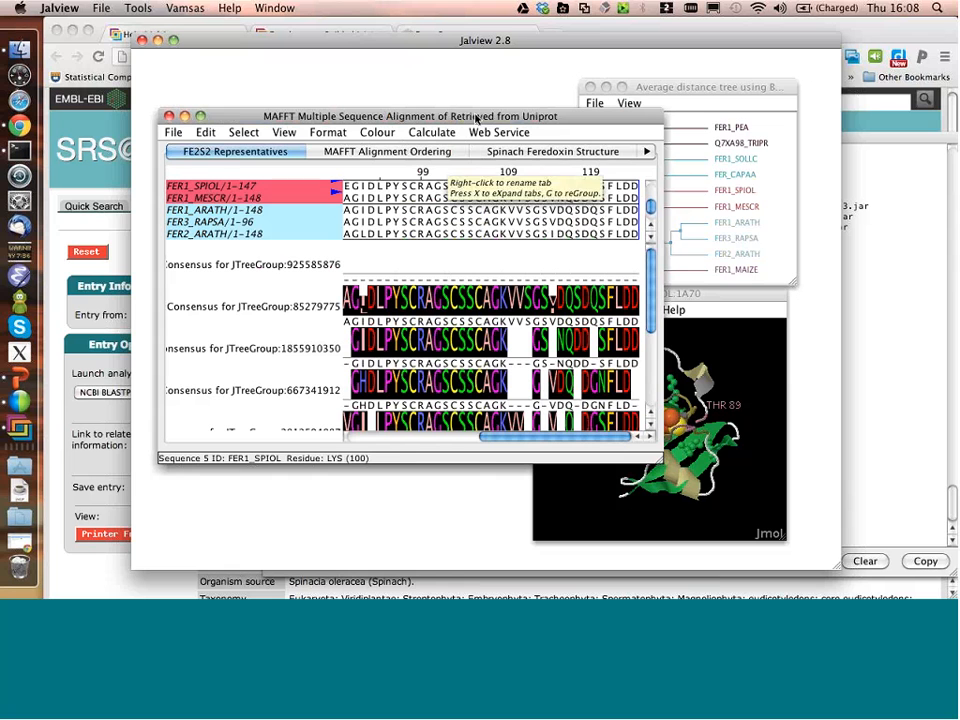
{"action": "left_click", "coordinate": [400, 222]}
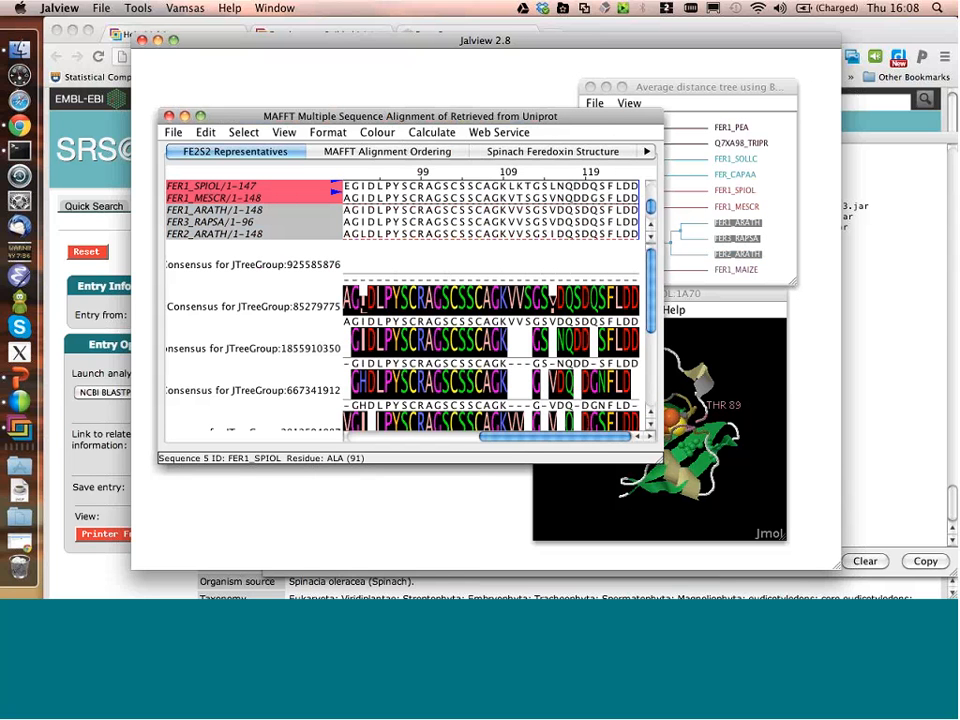
{"action": "left_click_drag", "start_coordinate": [684, 88], "coordinate": [719, 85]}
Inspect the subgroup consensus rows and use one to select the FER1_SPIOL and FER1_MESCR group.
{"action": "left_click", "coordinate": [310, 311]}
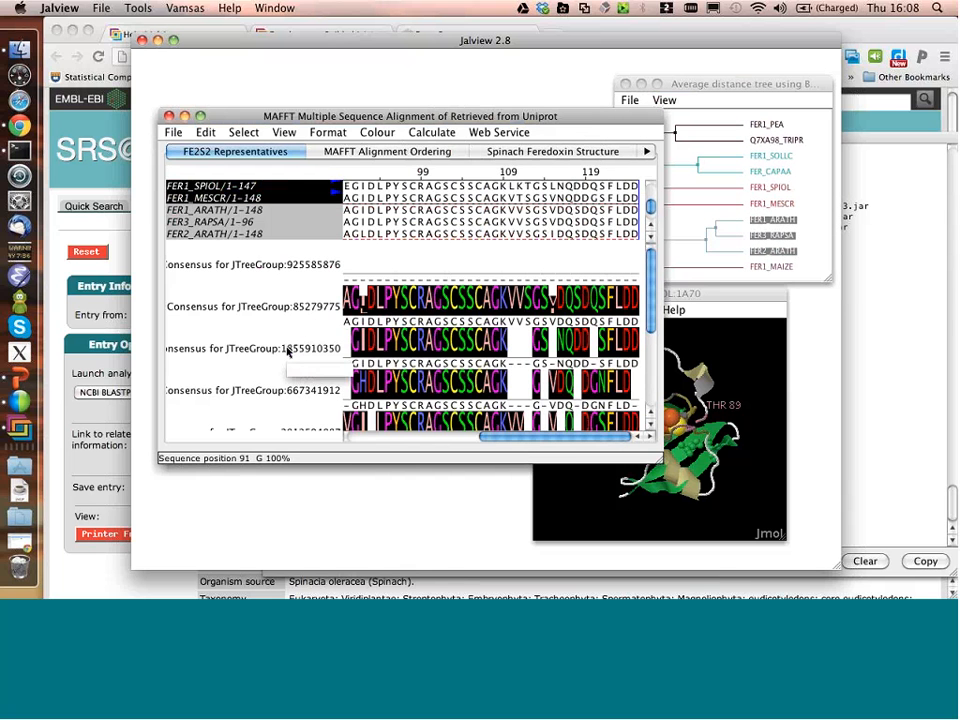
{"action": "left_click", "coordinate": [285, 395]}
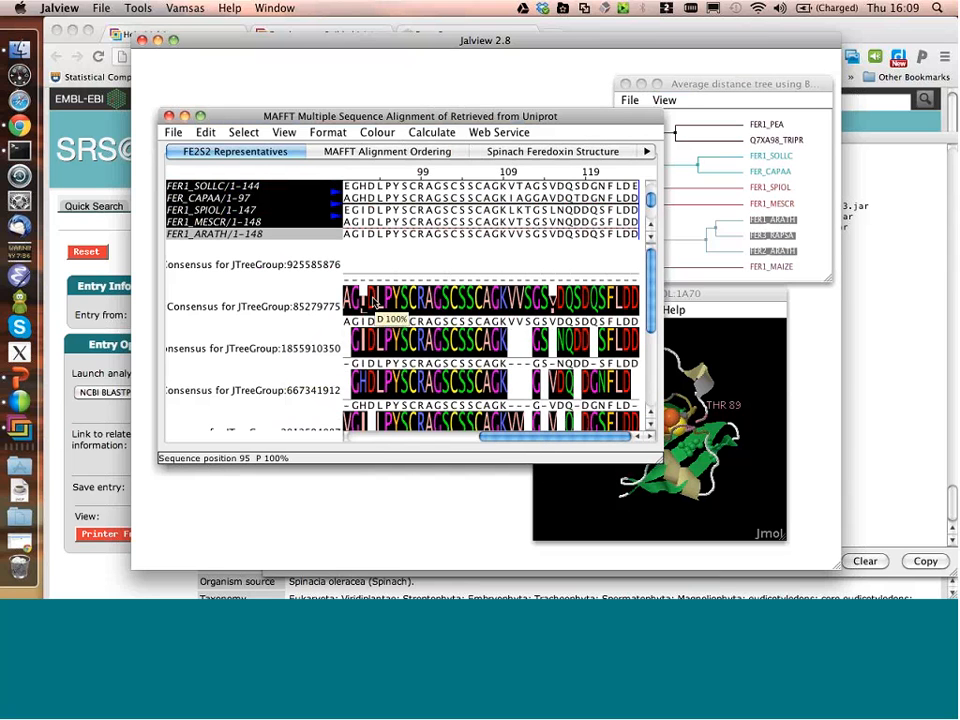
{"action": "scroll", "coordinate": [364, 303], "scroll_direction": "down", "scroll_amount": 5}
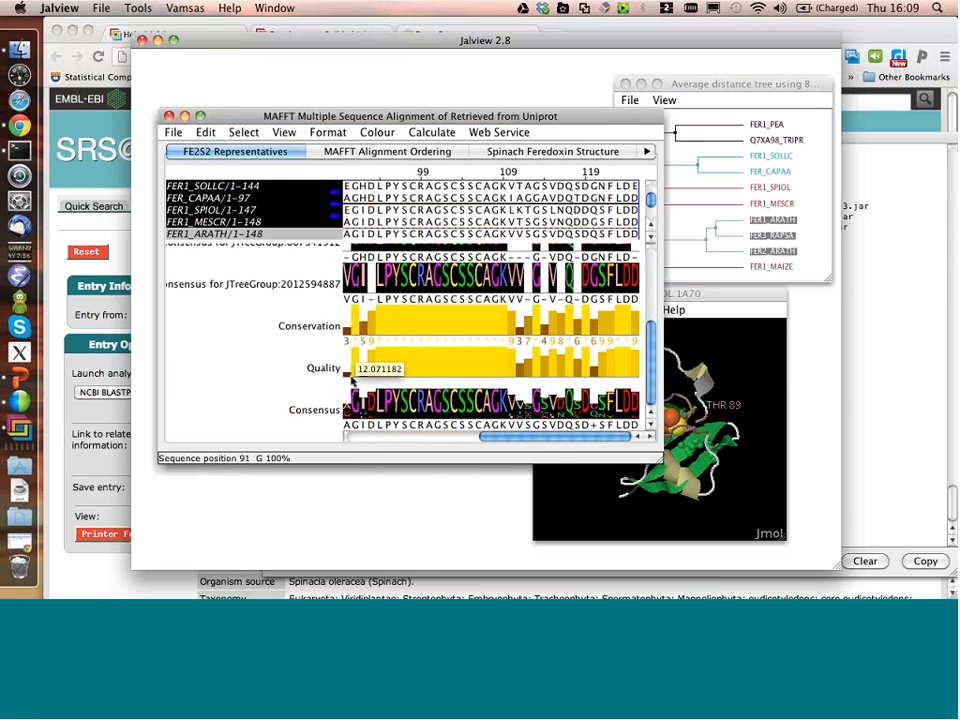
{"action": "scroll", "coordinate": [335, 300], "scroll_direction": "up", "scroll_amount": 3}
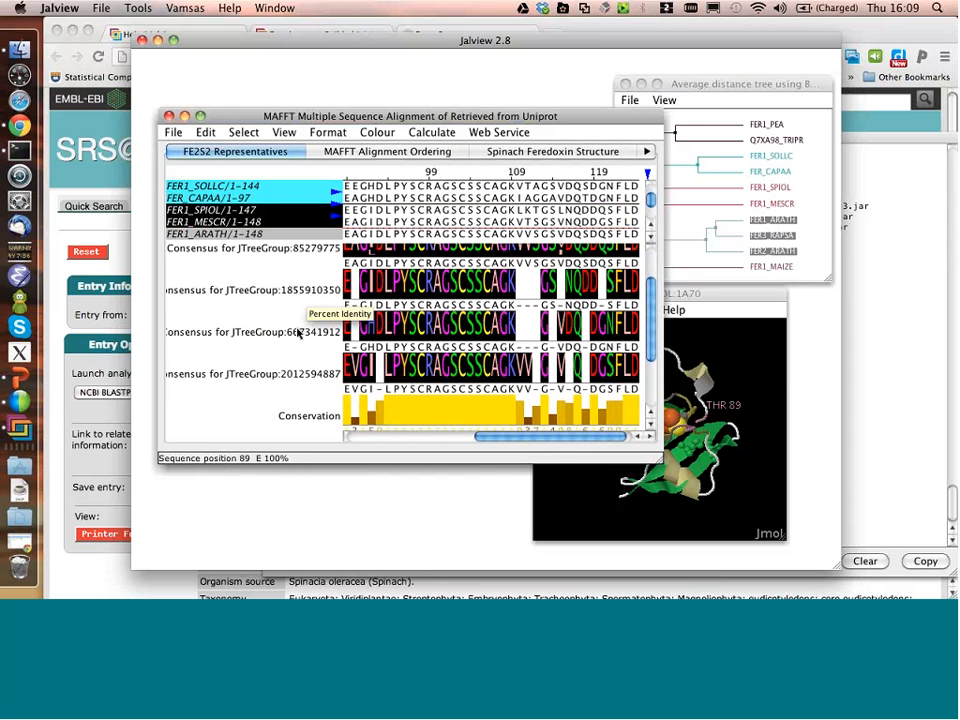
{"action": "scroll", "coordinate": [305, 365], "scroll_direction": "up", "scroll_amount": 2}
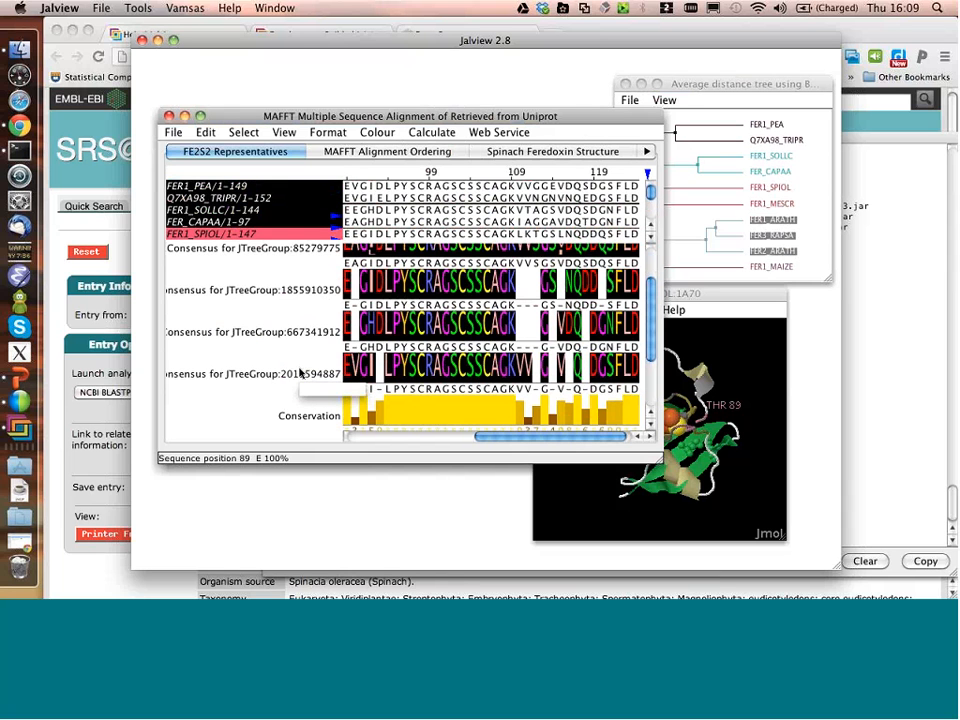
{"action": "left_click", "coordinate": [285, 300]}
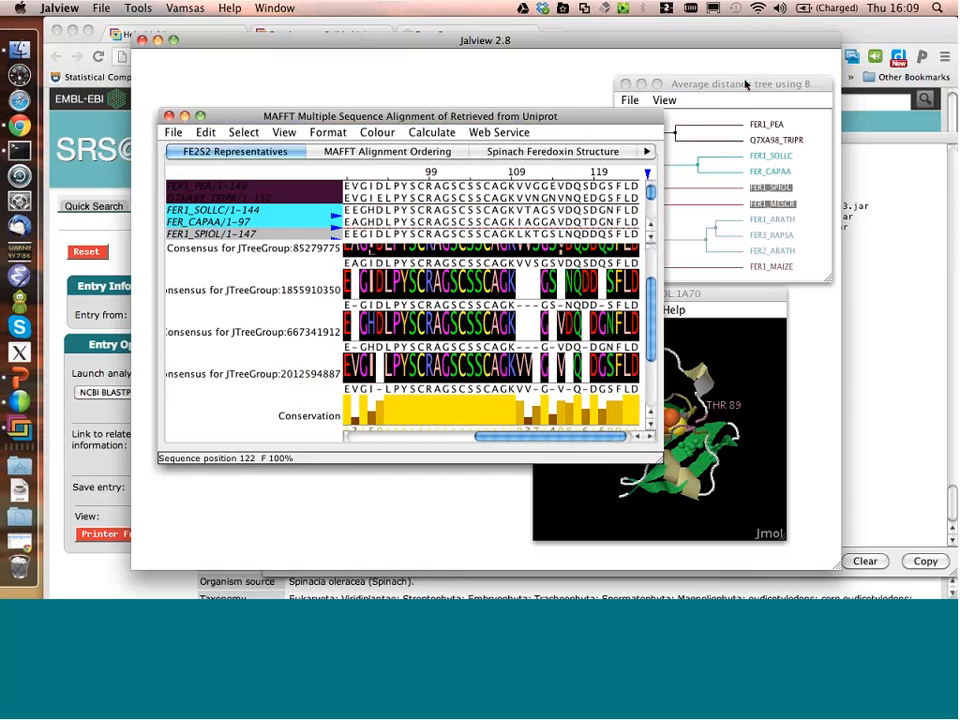
Bring the FER1_SPIOL:1A70 structure window forward, shift it slightly away from the alignment, and rotate the molecule.
{"action": "left_click", "coordinate": [657, 180]}
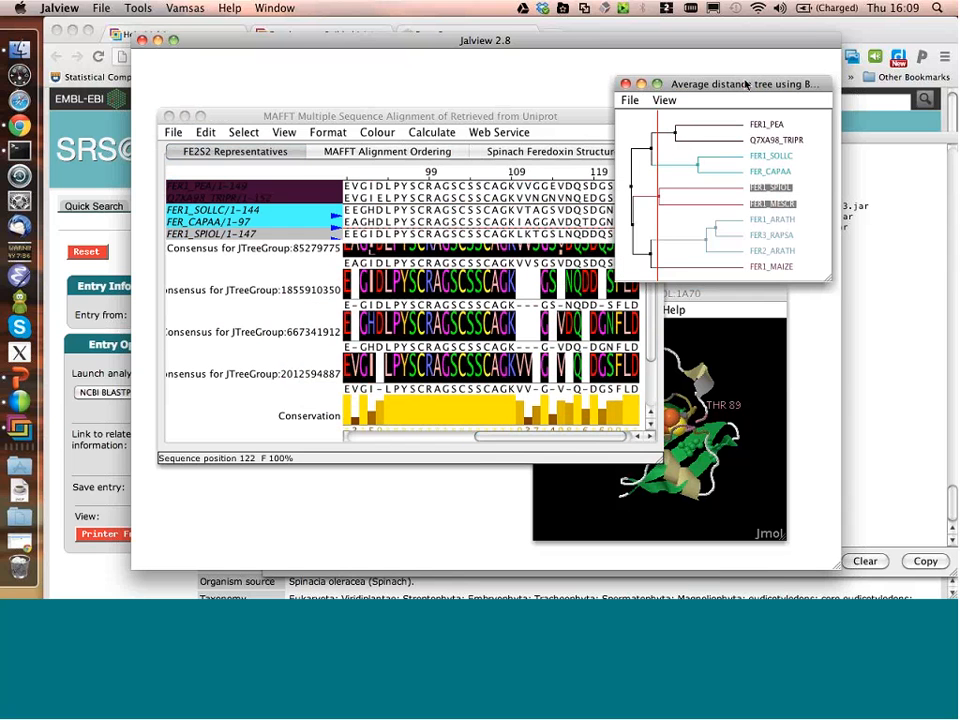
{"action": "left_click", "coordinate": [738, 295]}
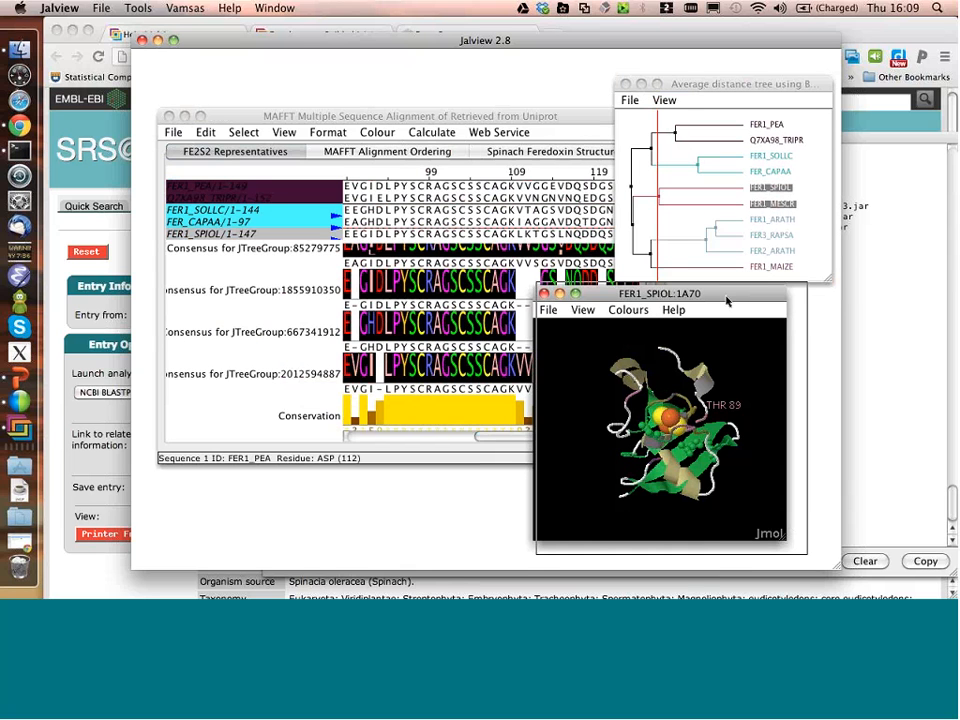
{"action": "left_click_drag", "start_coordinate": [735, 300], "coordinate": [733, 300]}
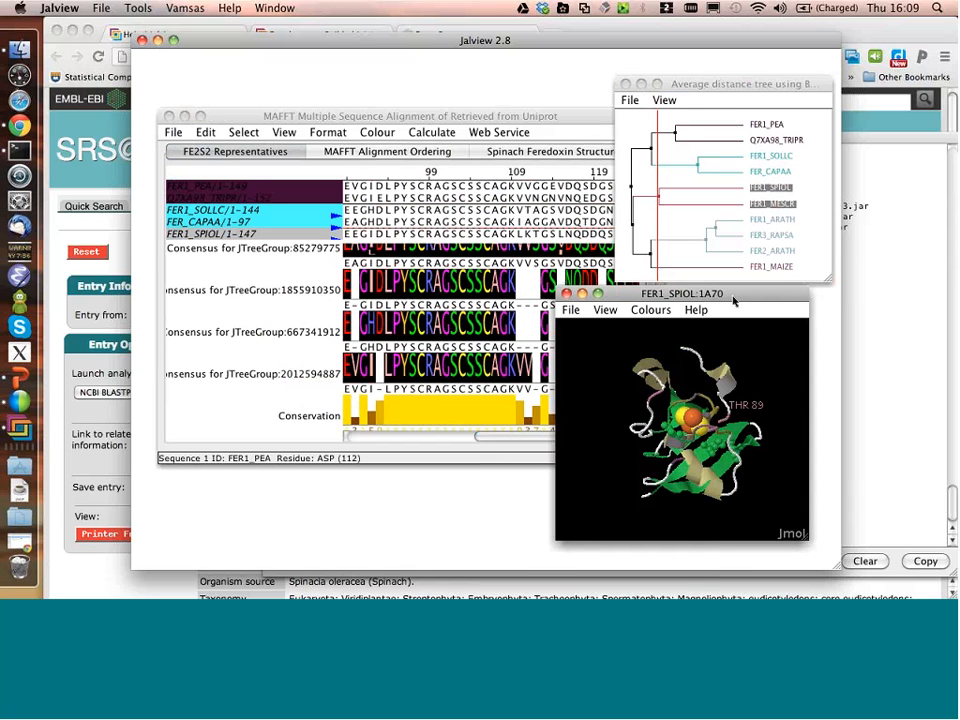
{"action": "left_click_drag", "start_coordinate": [765, 386], "coordinate": [730, 390]}
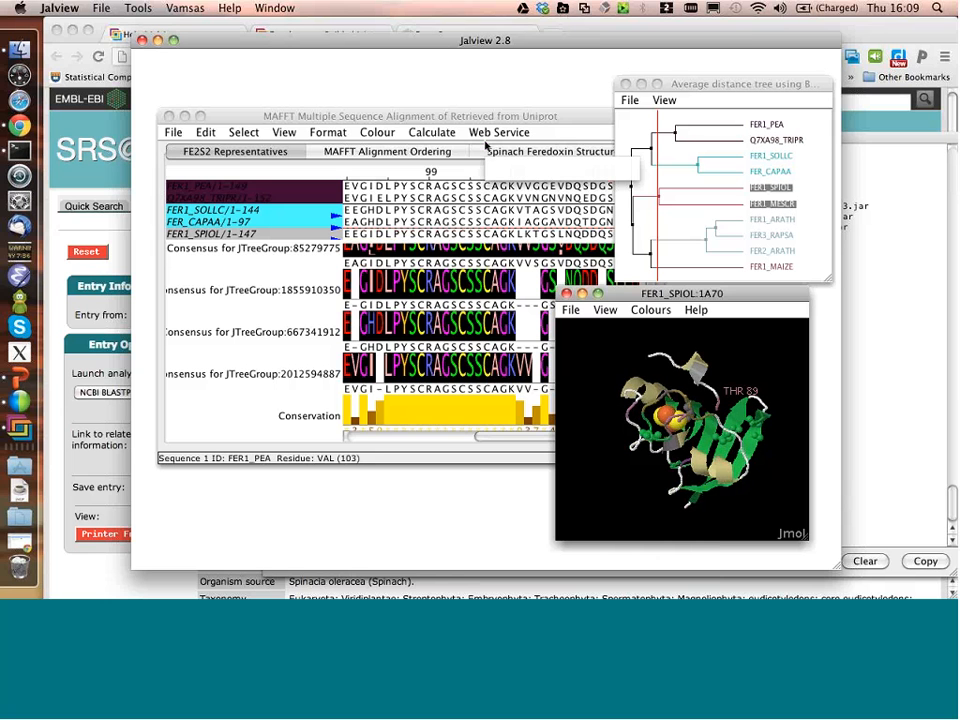
Review the views available for colouring the structure and choose Phosporylation Site Predictions.
{"action": "left_click", "coordinate": [605, 309]}
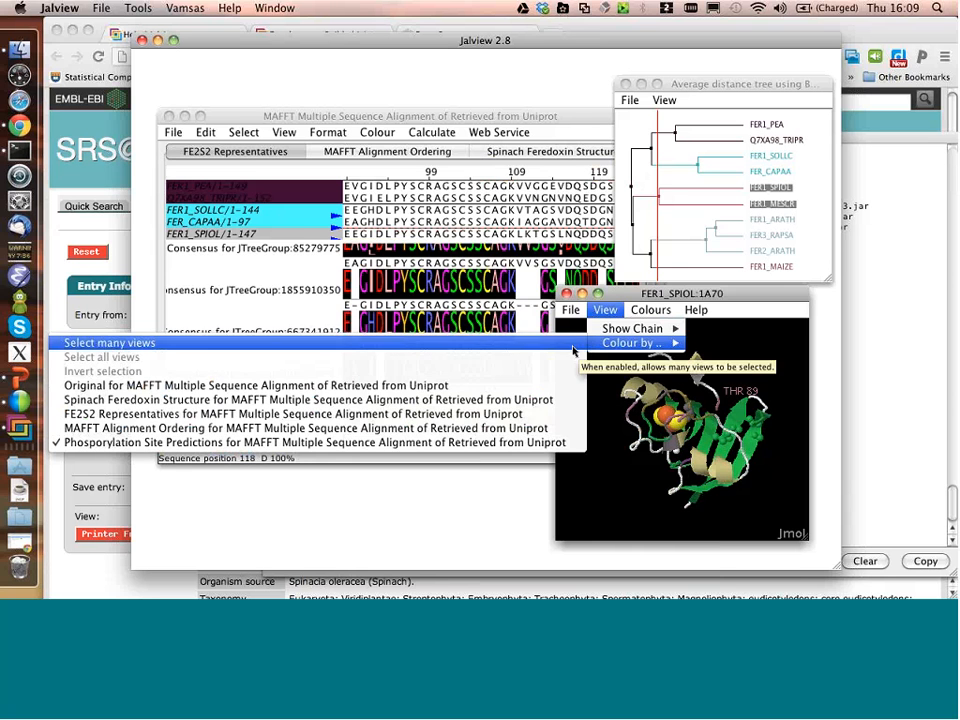
{"action": "mouse_move", "coordinate": [550, 399]}
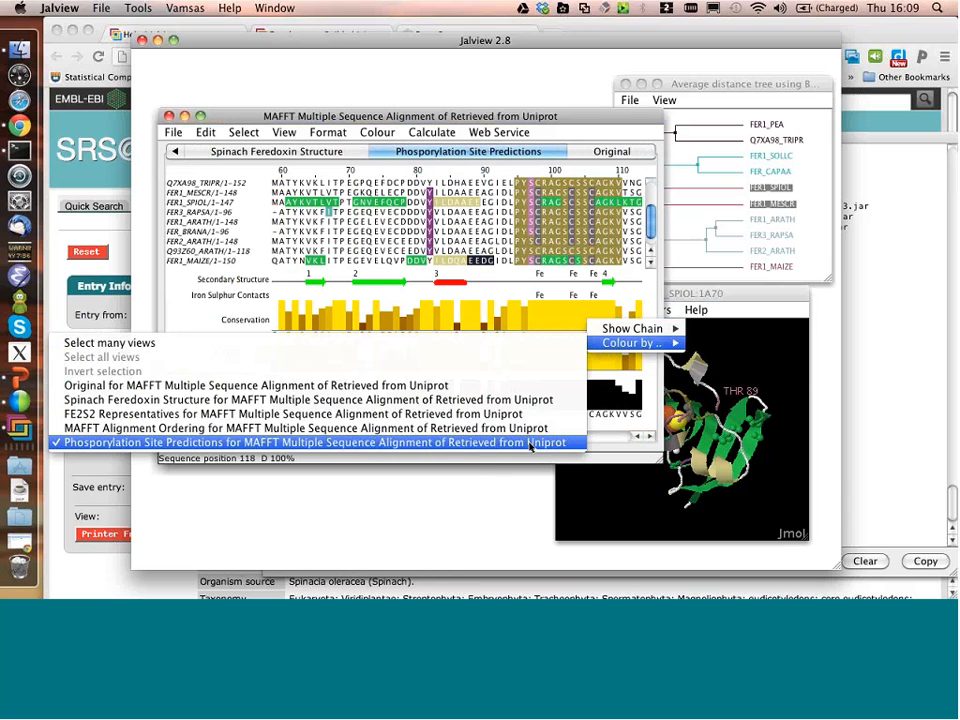
{"action": "left_click", "coordinate": [530, 446]}
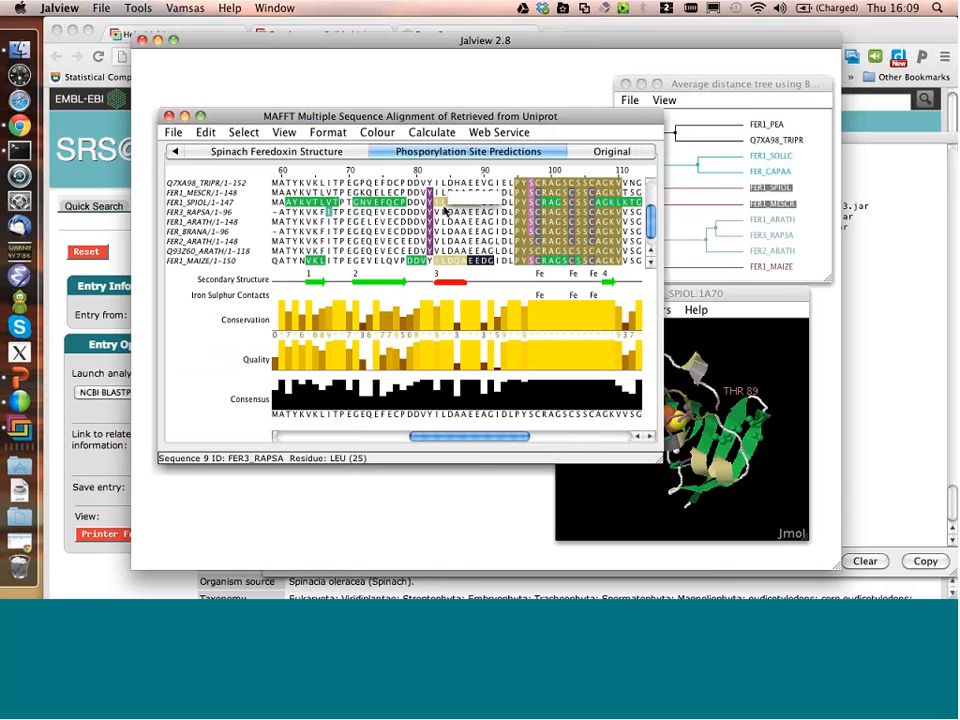
Hide the sequence features in the Phosporylation Site Predictions view and show them again to compare the structure's colouring.
{"action": "mouse_move", "coordinate": [430, 205]}
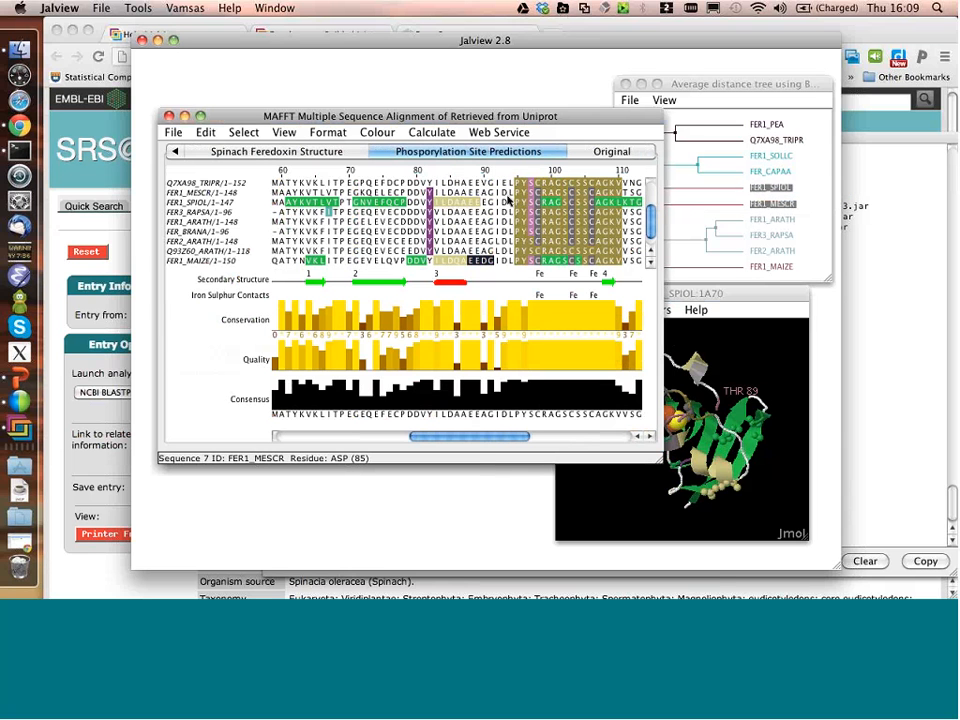
{"action": "left_click", "coordinate": [284, 132]}
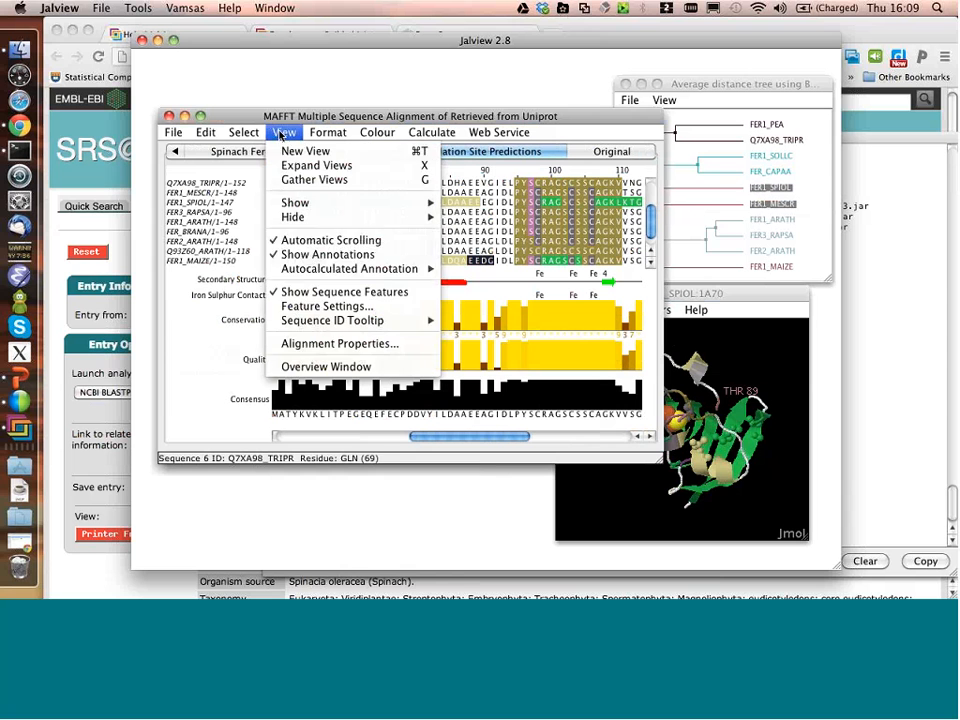
{"action": "left_click", "coordinate": [330, 291]}
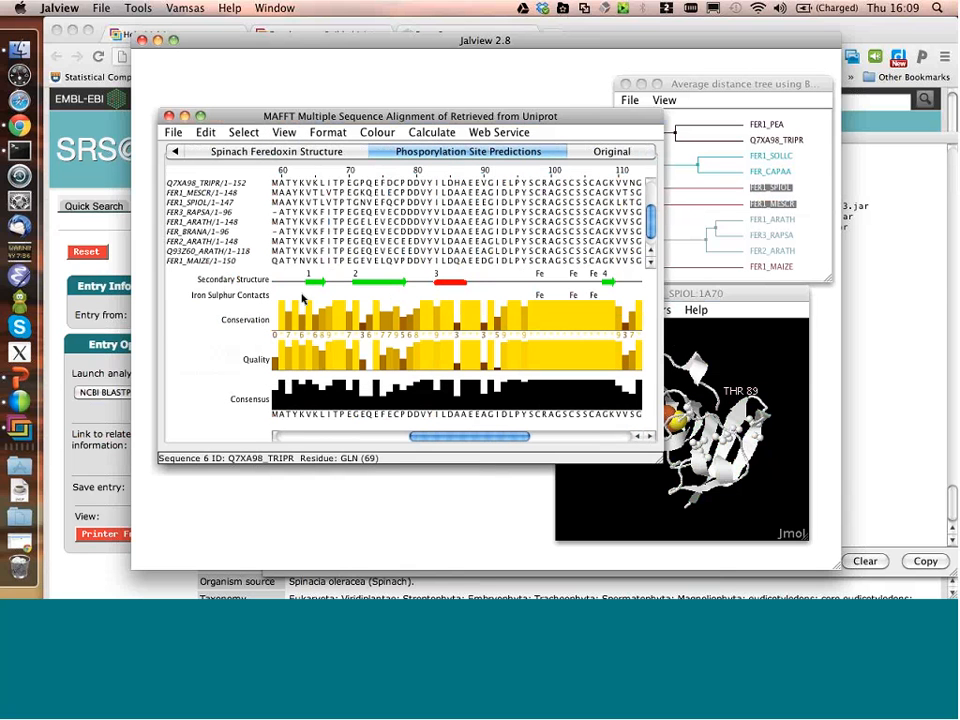
{"action": "left_click", "coordinate": [284, 132]}
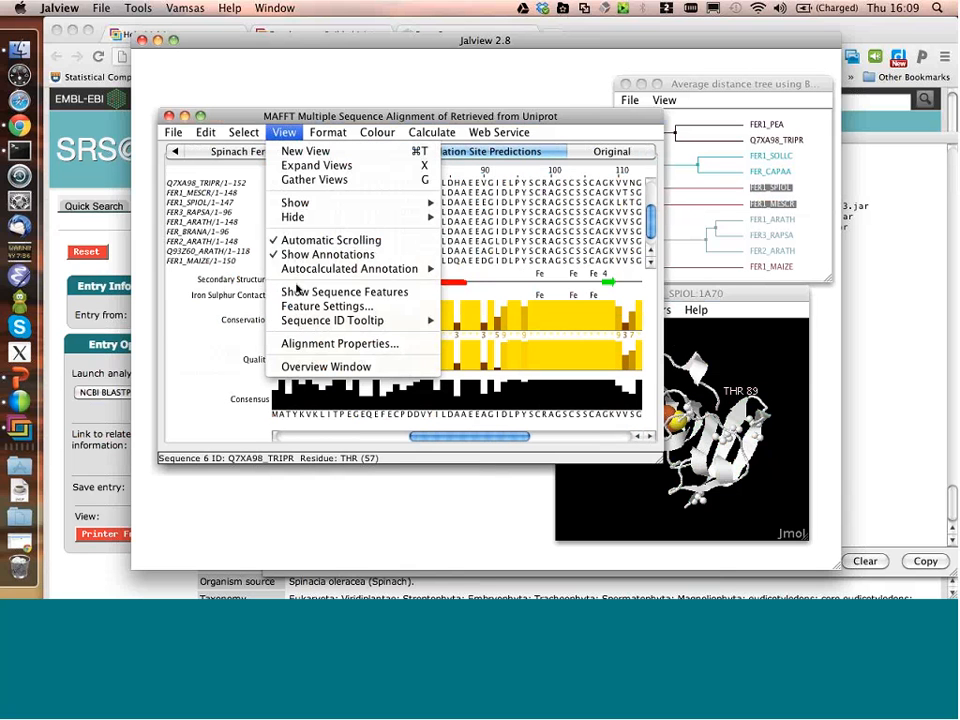
{"action": "left_click", "coordinate": [292, 291]}
Enable display of the RESNUM feature type in the sequence feature settings and bring the alignment forward at FER1_SPIOL.
{"action": "left_click", "coordinate": [284, 132]}
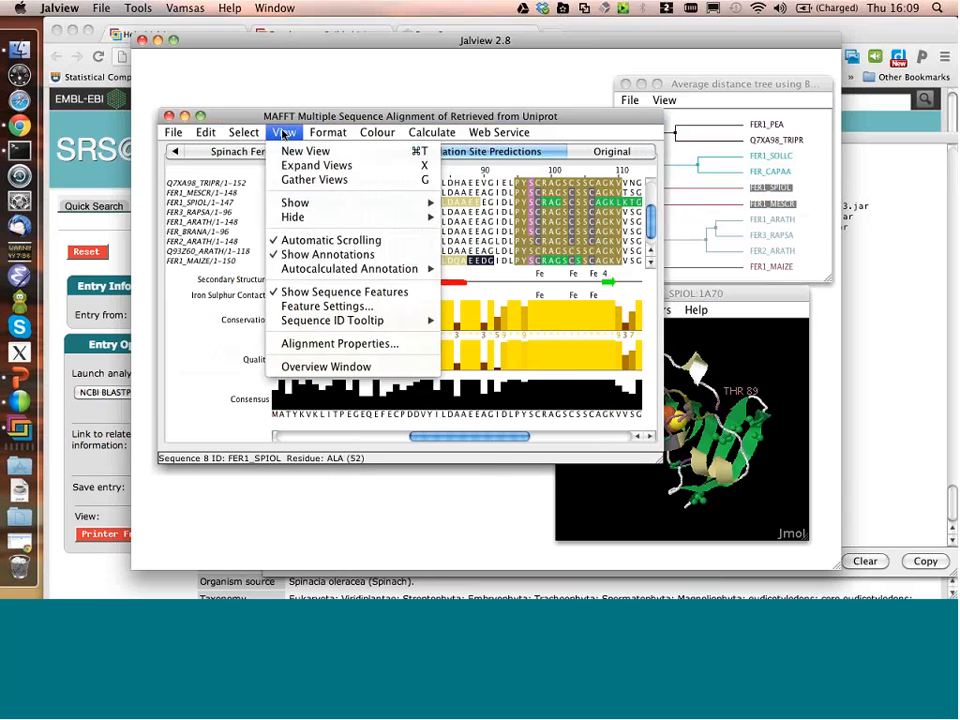
{"action": "left_click", "coordinate": [325, 306]}
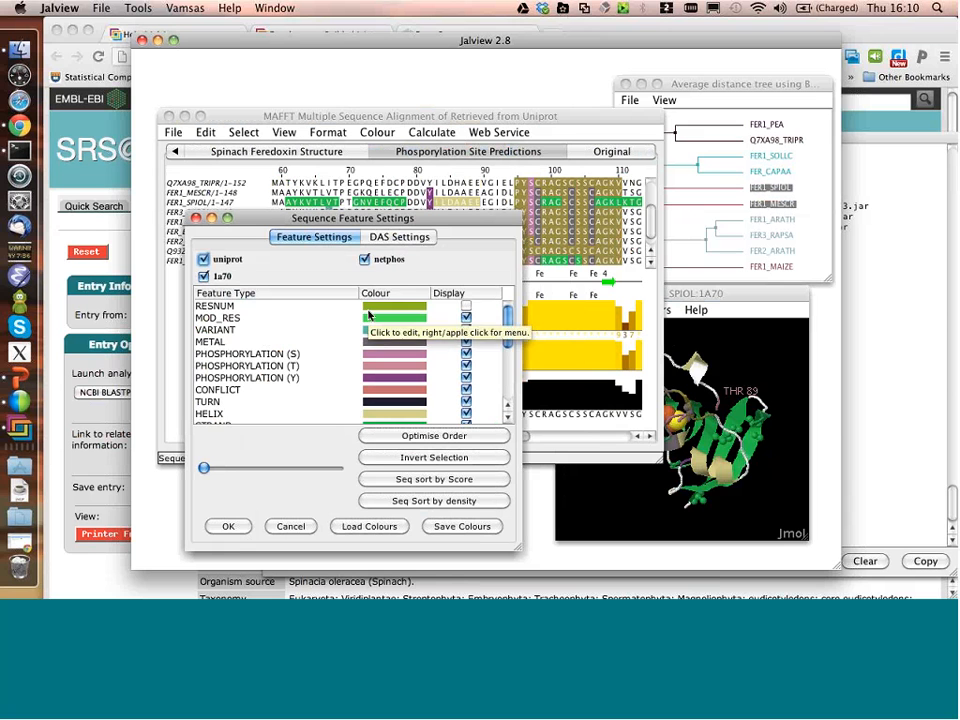
{"action": "left_click", "coordinate": [466, 307]}
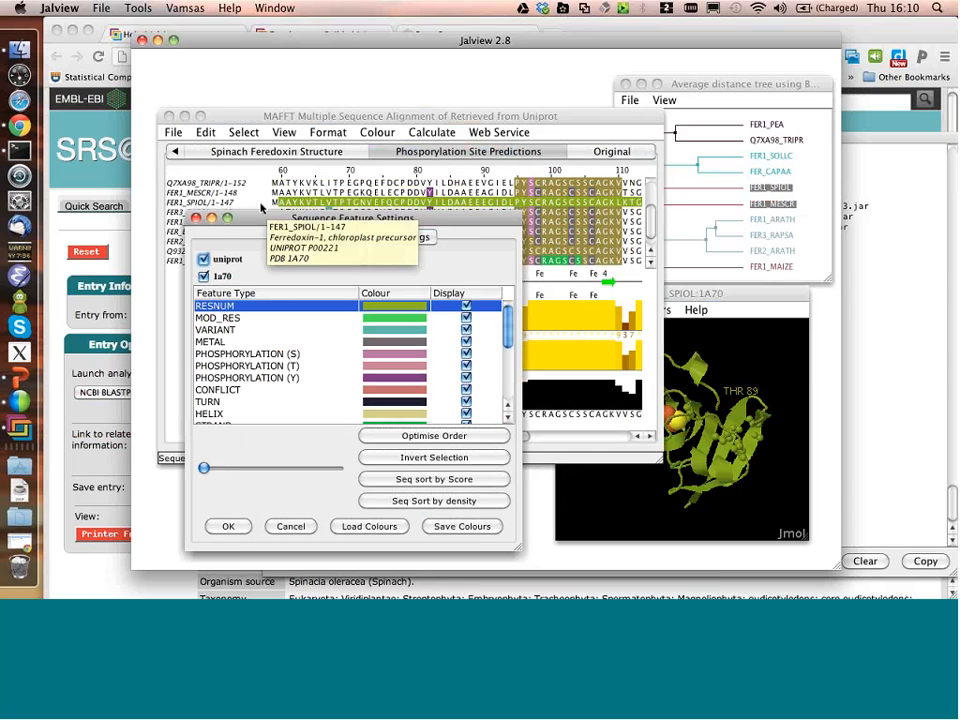
{"action": "left_click", "coordinate": [210, 203]}
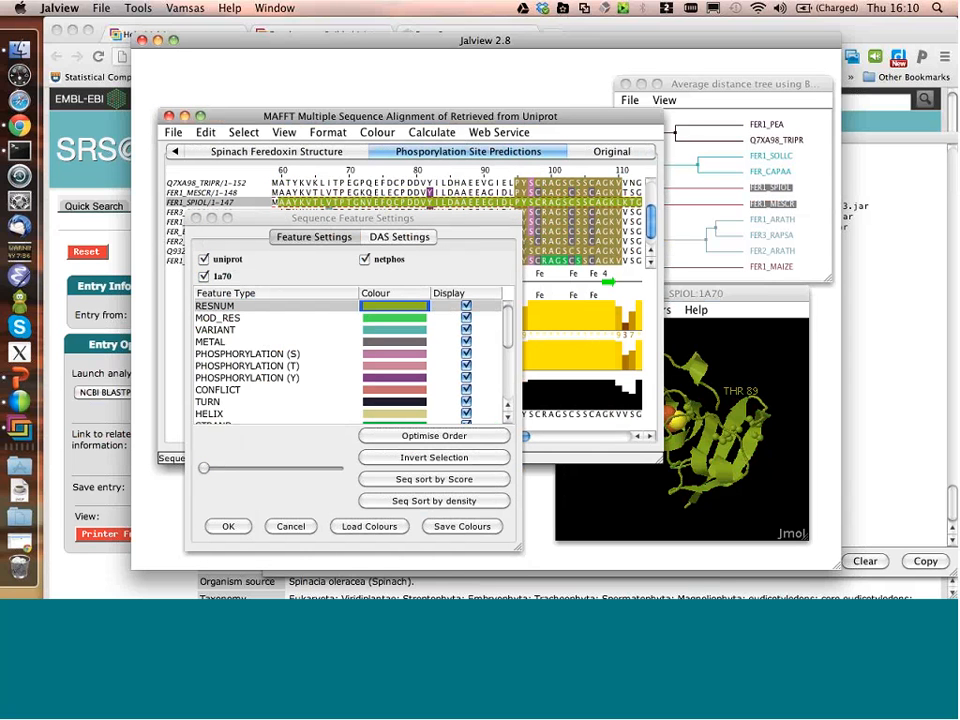
Review the colour schemes available for the FER1_SPIOL:1A70 structure and accept the sequence feature settings.
{"action": "left_click", "coordinate": [716, 298]}
{"action": "left_click", "coordinate": [650, 310]}
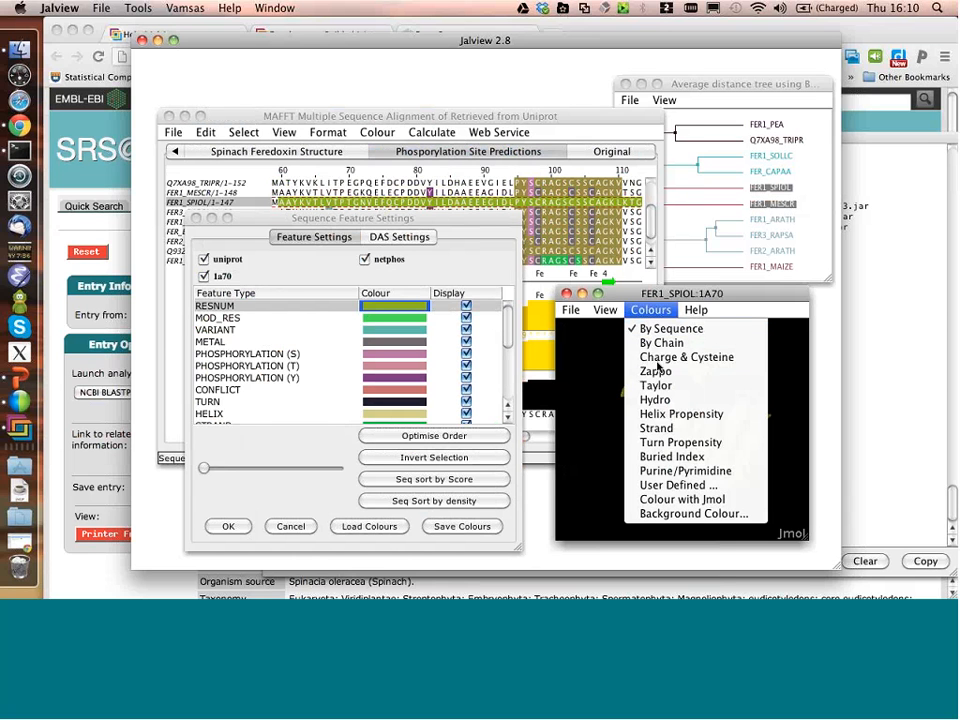
{"action": "left_click", "coordinate": [645, 295]}
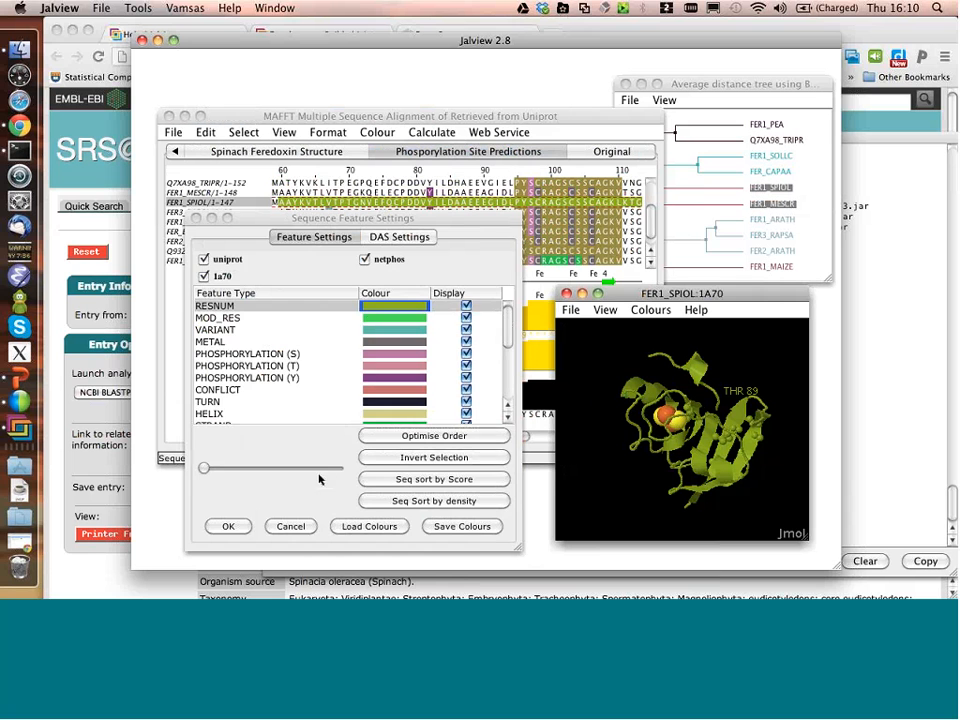
{"action": "left_click", "coordinate": [228, 526]}
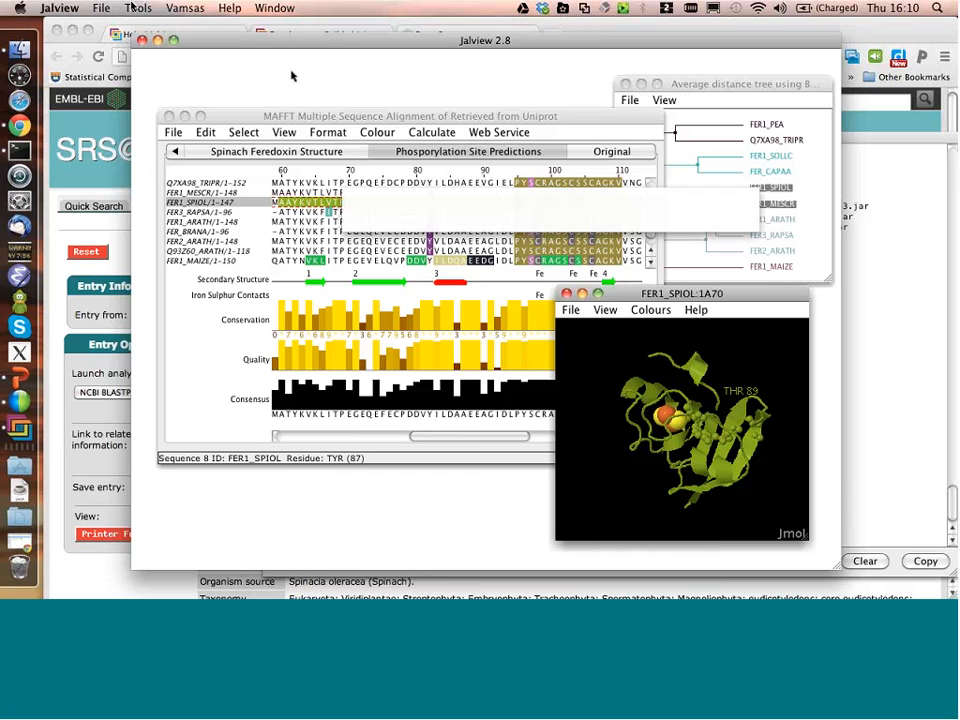
Turn off opening the example file in the visual preferences and save the preferences.
{"action": "left_click", "coordinate": [133, 8]}
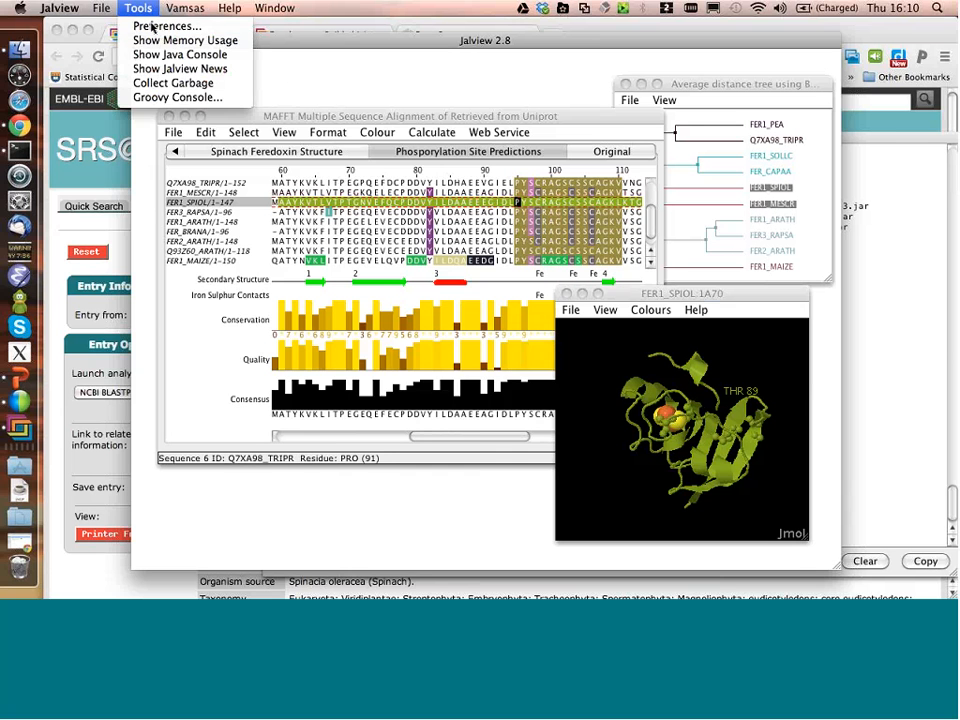
{"action": "left_click", "coordinate": [152, 27]}
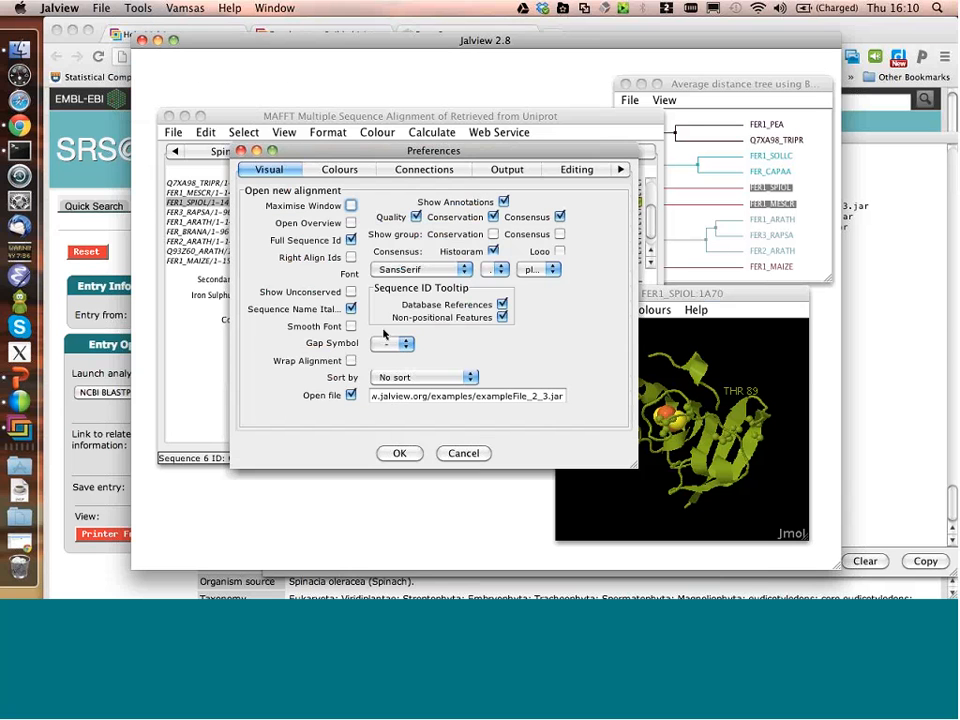
{"action": "left_click", "coordinate": [351, 396]}
{"action": "left_click", "coordinate": [397, 455]}
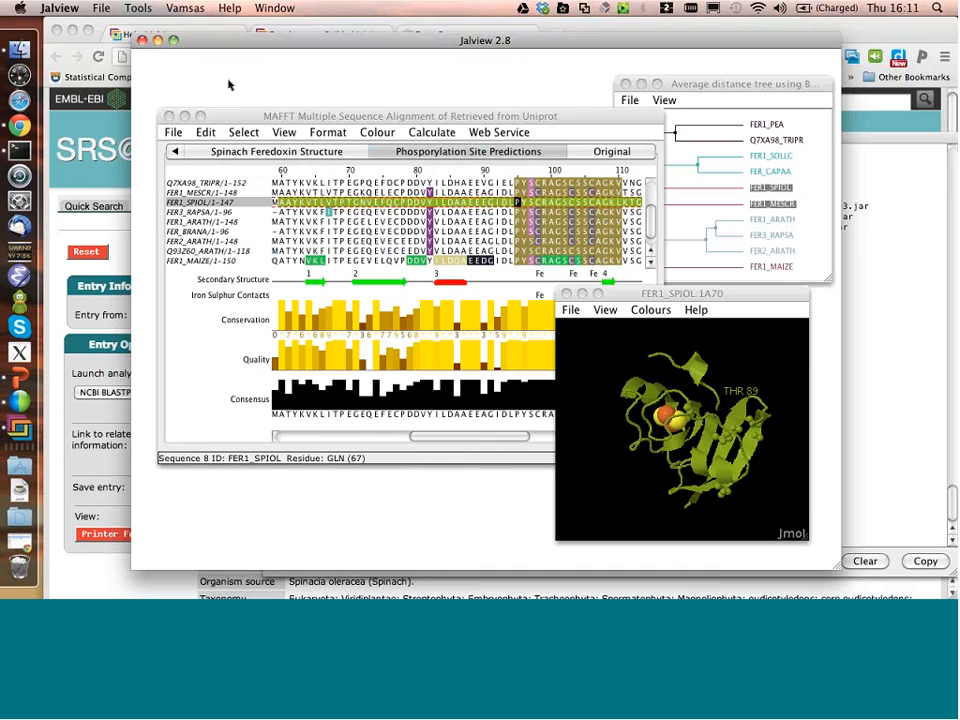
Close all open alignment, tree and structure windows and switch to the neighbouring desktop space.
{"action": "left_click", "coordinate": [275, 8]}
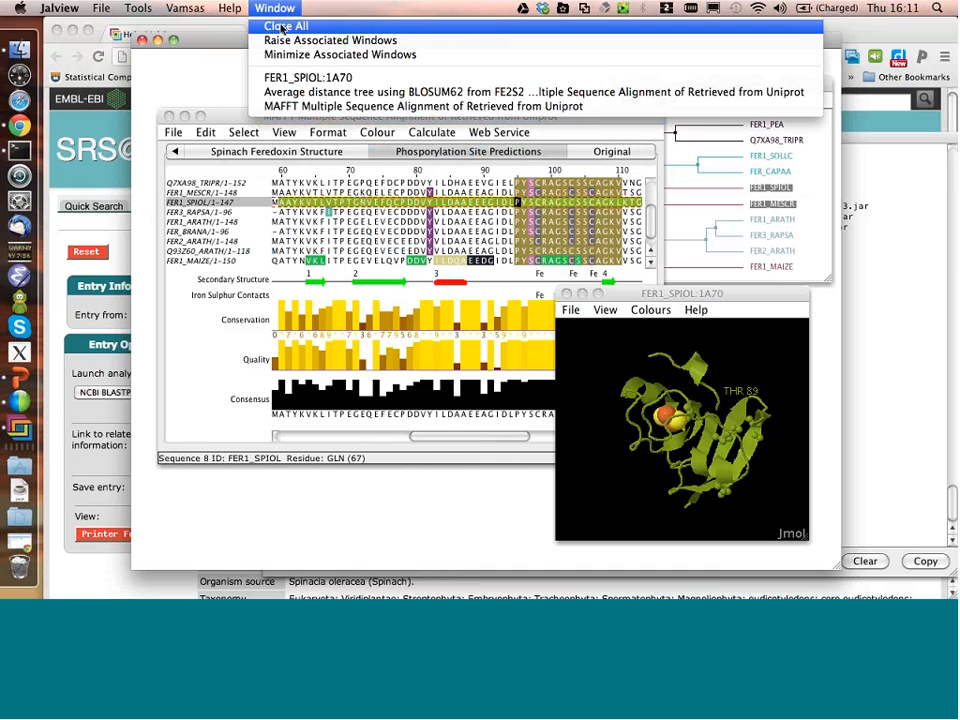
{"action": "left_click", "coordinate": [282, 28]}
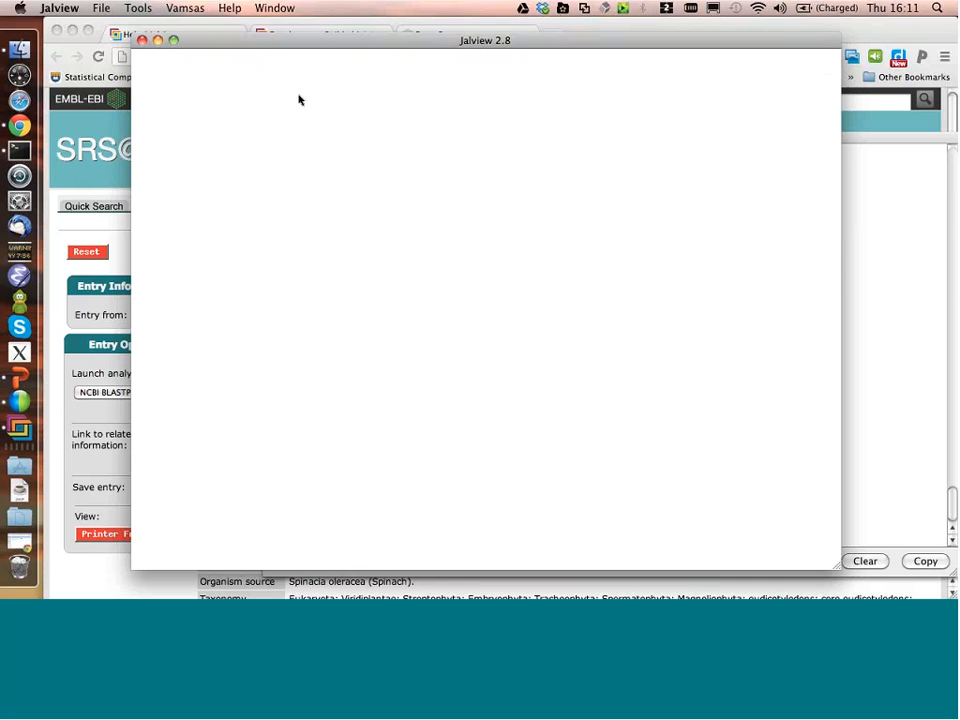
{"action": "key", "text": "ctrl+Left"}
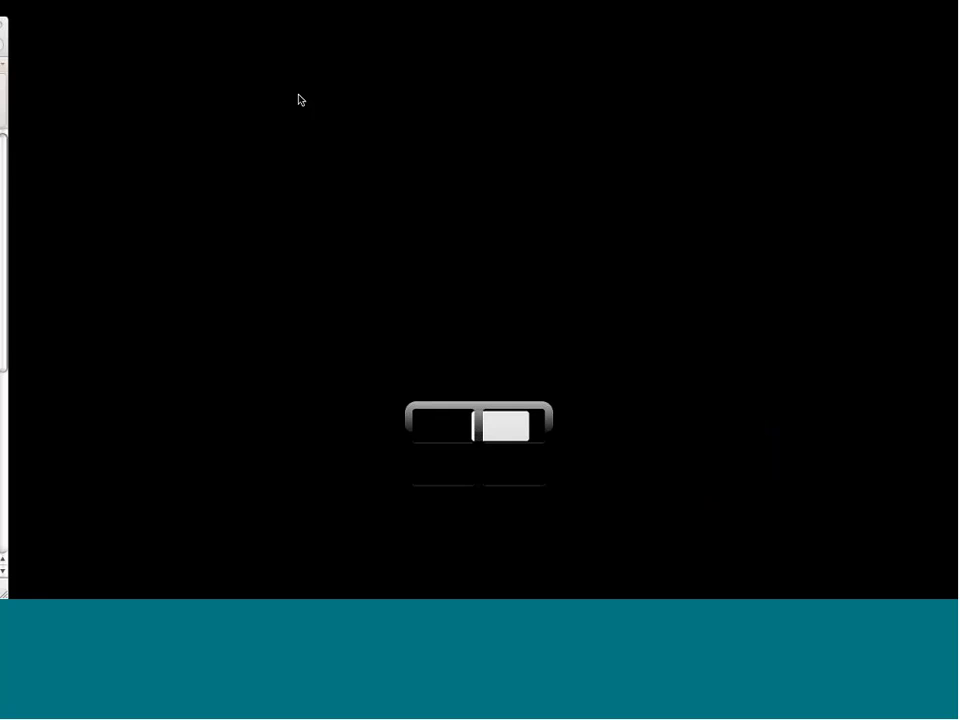
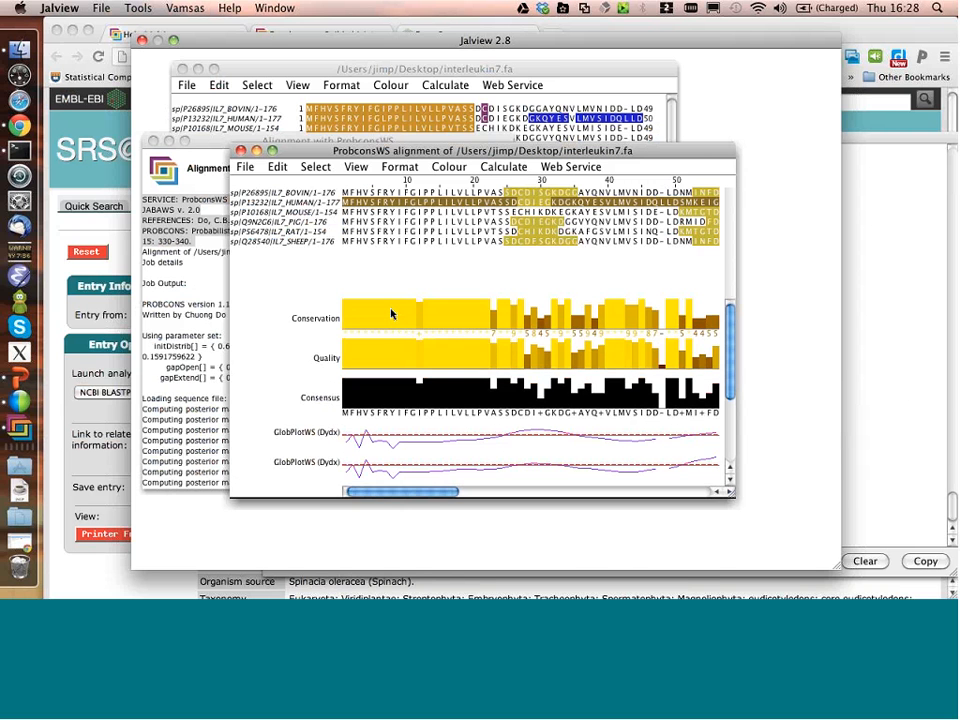
Compare the disorder and globular domain features with the GlobPlotWS plots in the ProbconsWS alignment, marking column 25 and clearing the selection.
{"action": "mouse_move", "coordinate": [507, 195]}
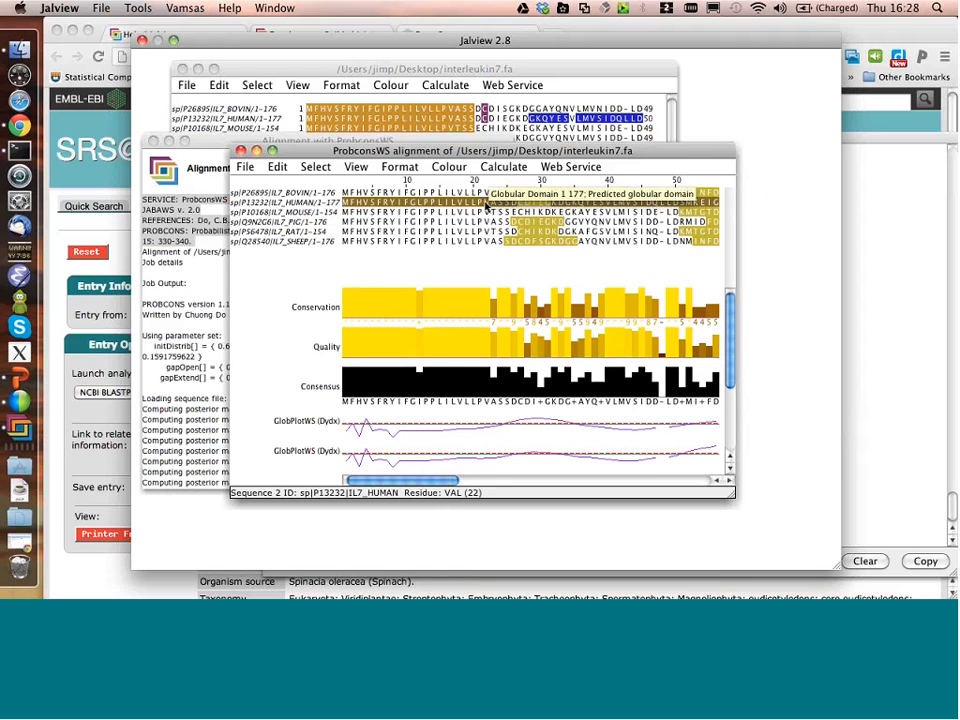
{"action": "mouse_move", "coordinate": [538, 198]}
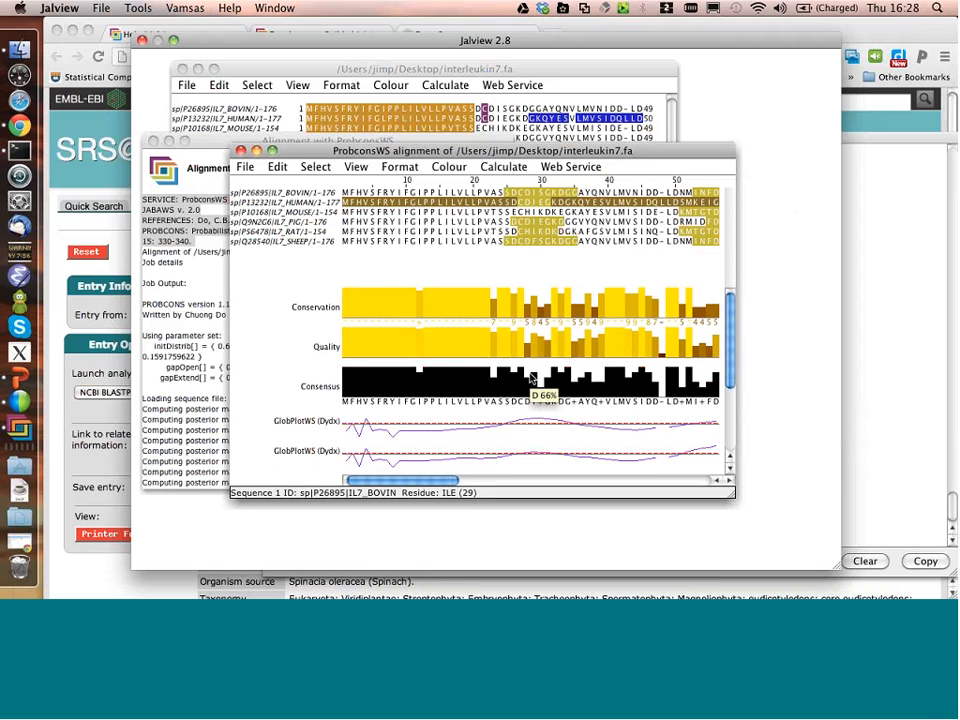
{"action": "mouse_move", "coordinate": [508, 425]}
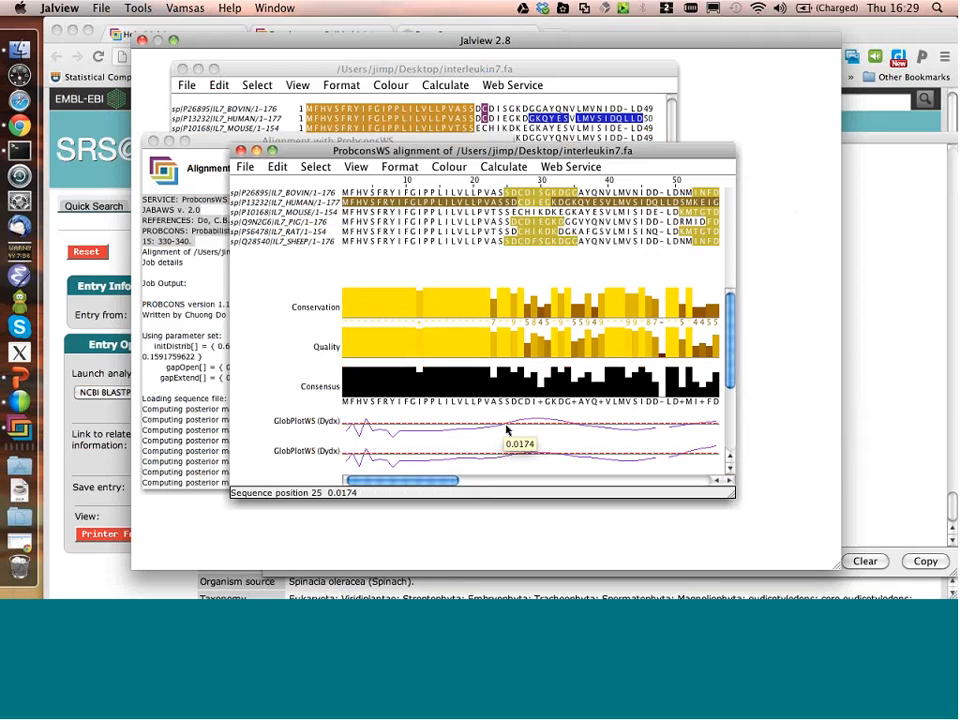
{"action": "scroll", "coordinate": [506, 428], "scroll_direction": "down", "scroll_amount": 3}
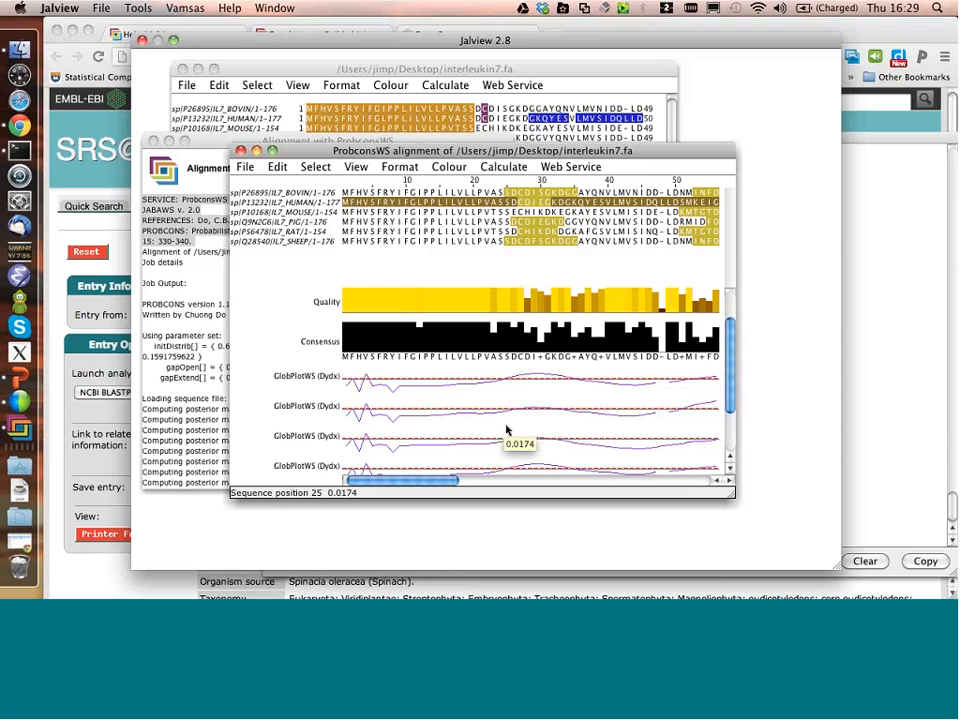
{"action": "scroll", "coordinate": [506, 428], "scroll_direction": "down", "scroll_amount": 3}
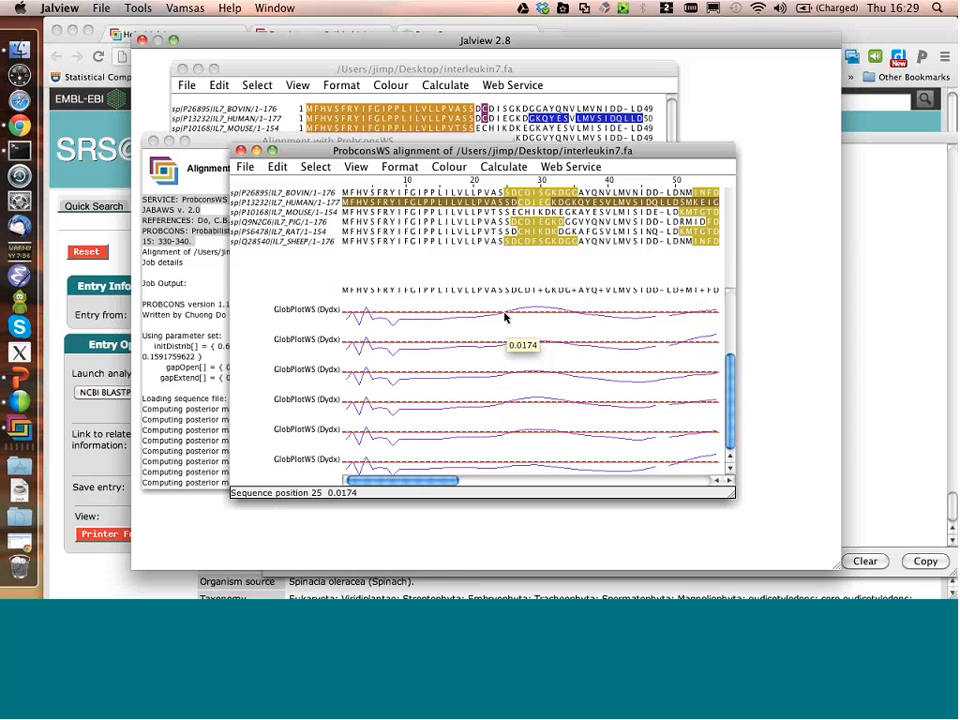
{"action": "left_click_drag", "start_coordinate": [505, 313], "coordinate": [548, 311]}
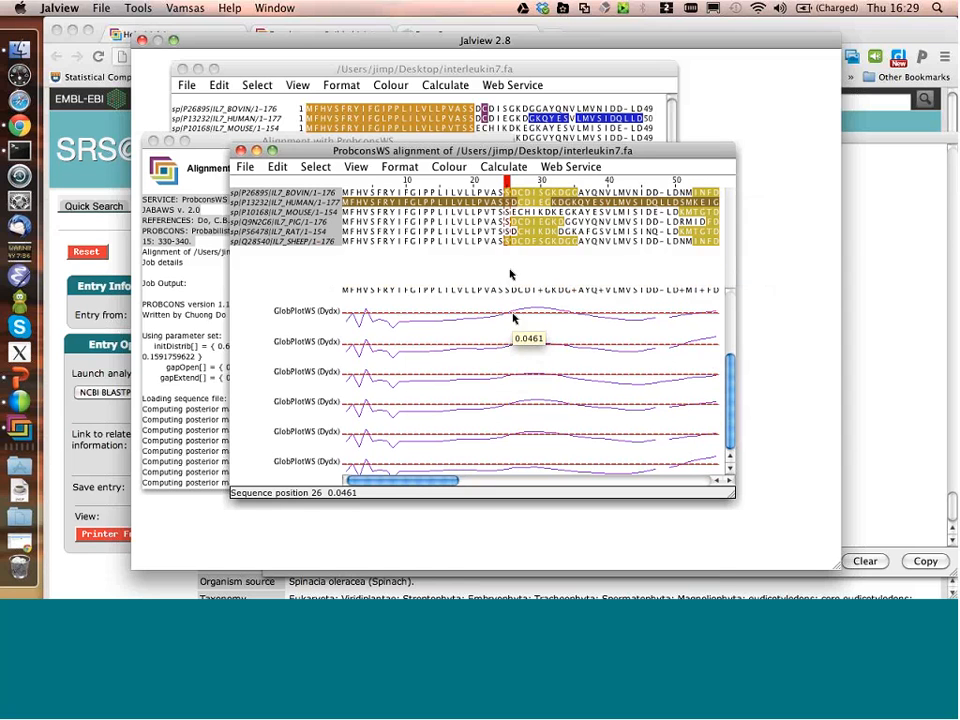
{"action": "key", "text": "Escape"}
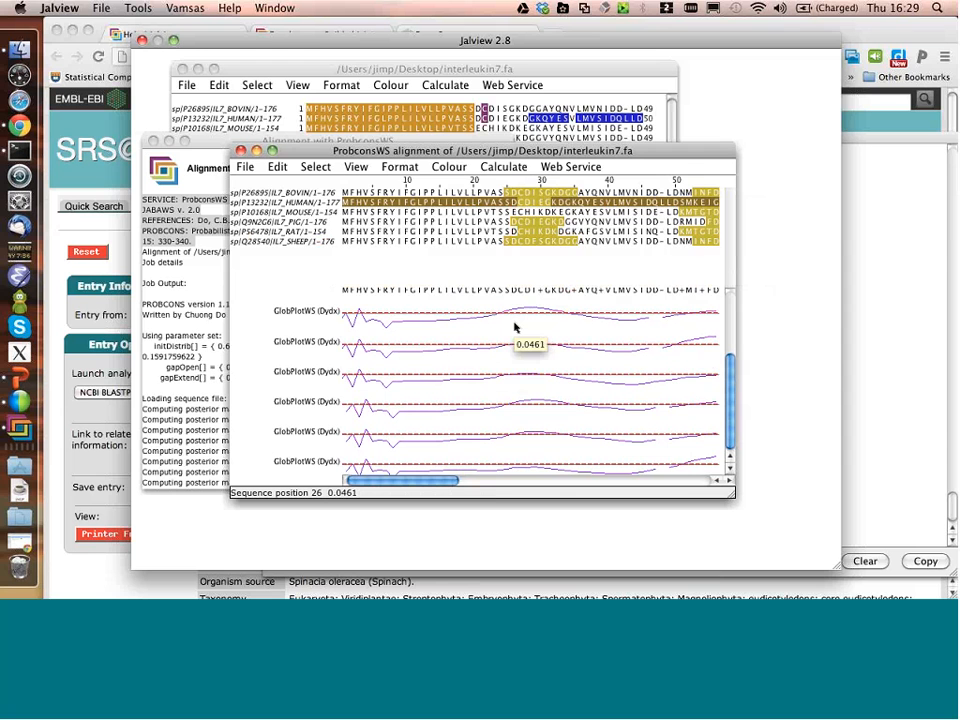
Examine the predicted protein disorder regions and GlobPlotWS plots along the rest of the interleukin7 alignment.
{"action": "scroll", "coordinate": [515, 327], "scroll_direction": "right", "scroll_amount": 5}
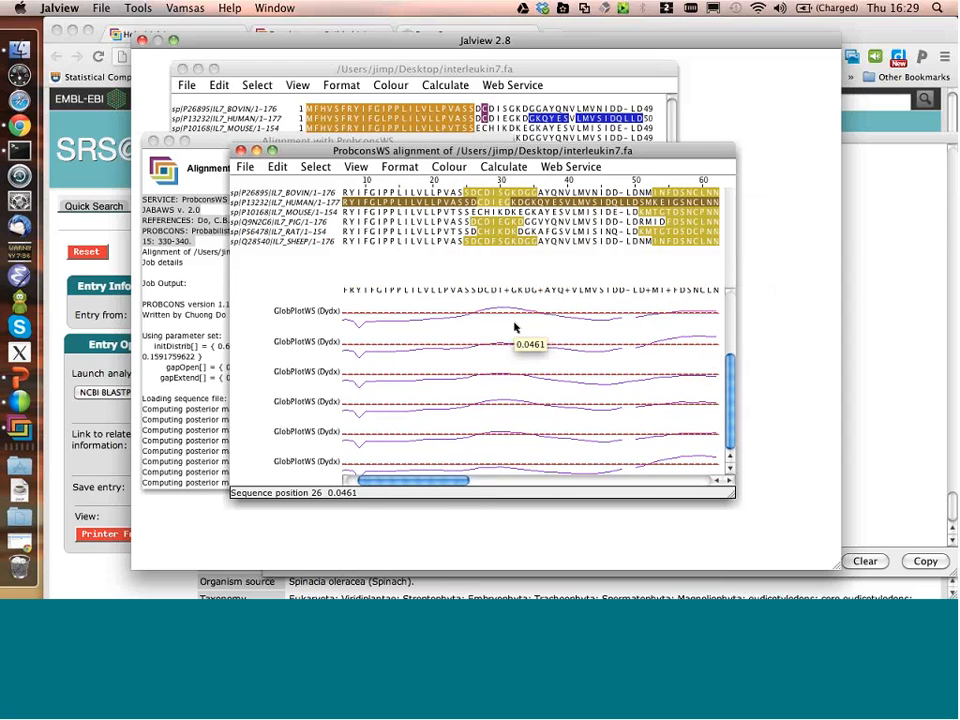
{"action": "scroll", "coordinate": [515, 327], "scroll_direction": "right", "scroll_amount": 10}
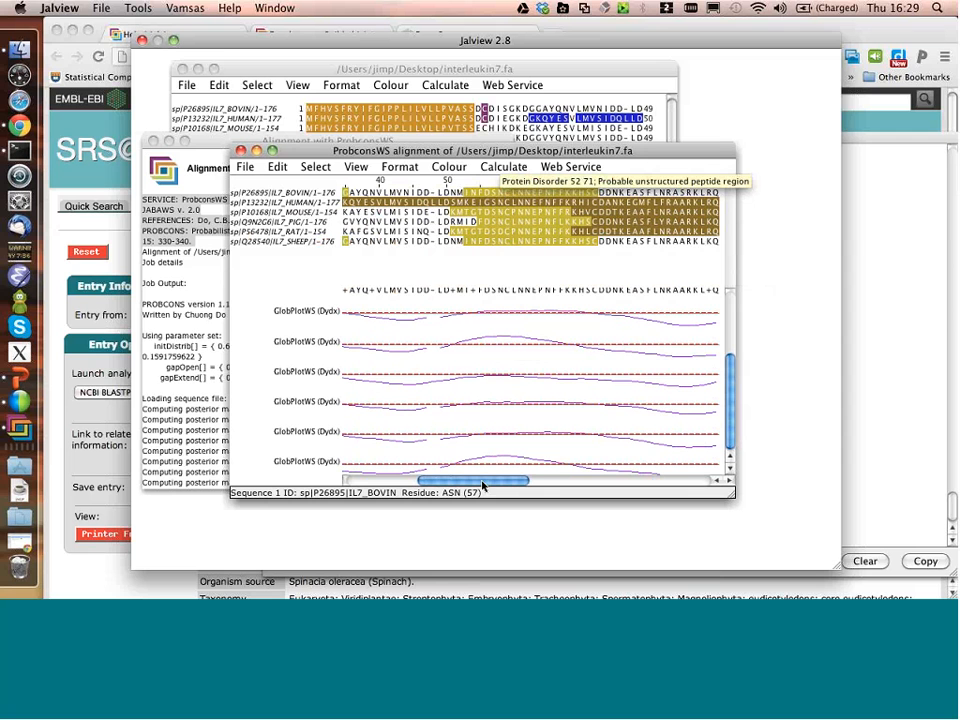
{"action": "left_click_drag", "start_coordinate": [453, 485], "coordinate": [630, 459]}
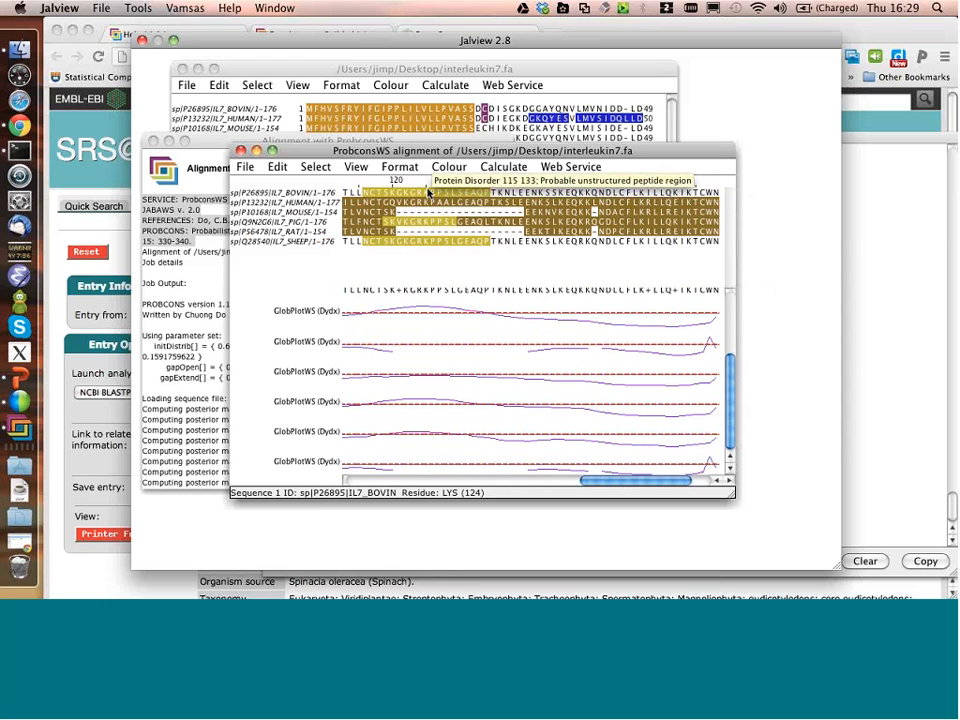
Run the IUPred protein disorder prediction with default settings on the ProbconsWS alignment.
{"action": "left_click", "coordinate": [568, 167]}
{"action": "mouse_move", "coordinate": [625, 233]}
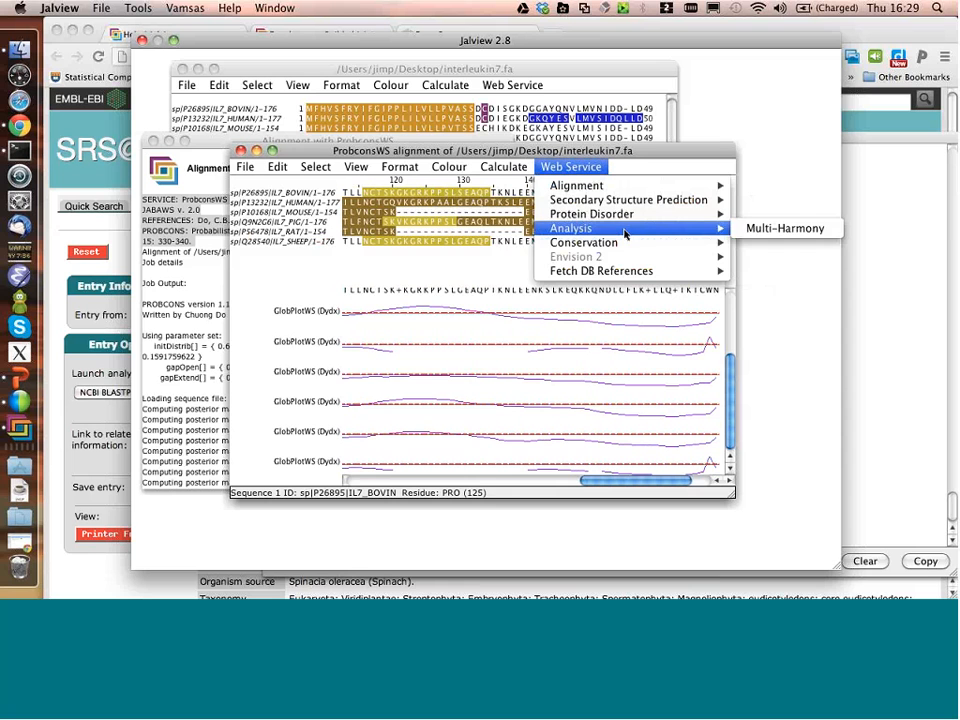
{"action": "mouse_move", "coordinate": [610, 214]}
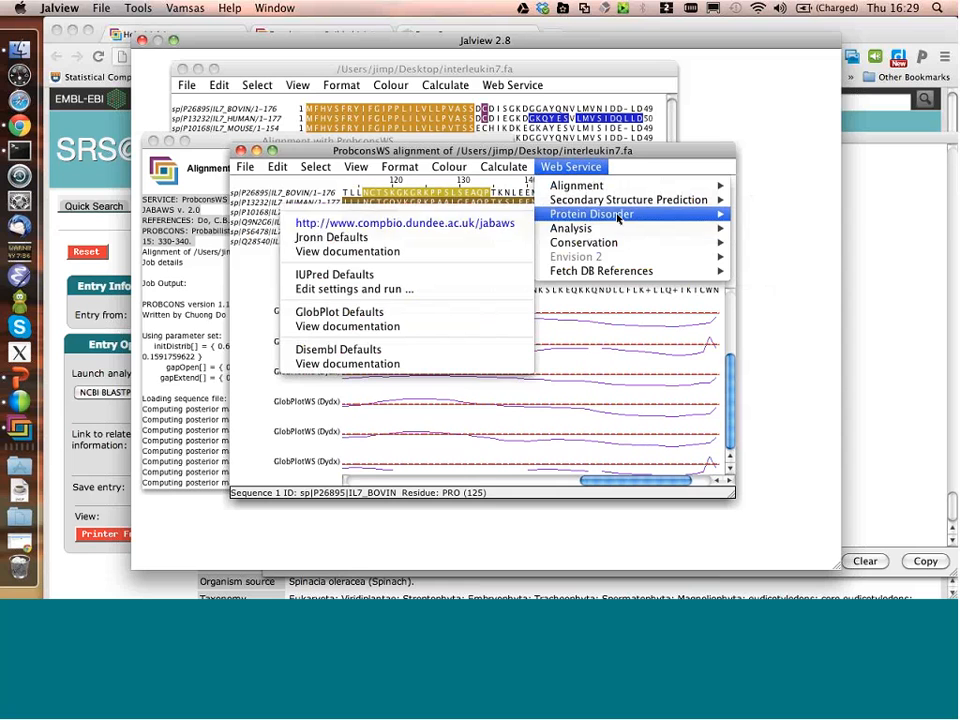
{"action": "left_click", "coordinate": [438, 279]}
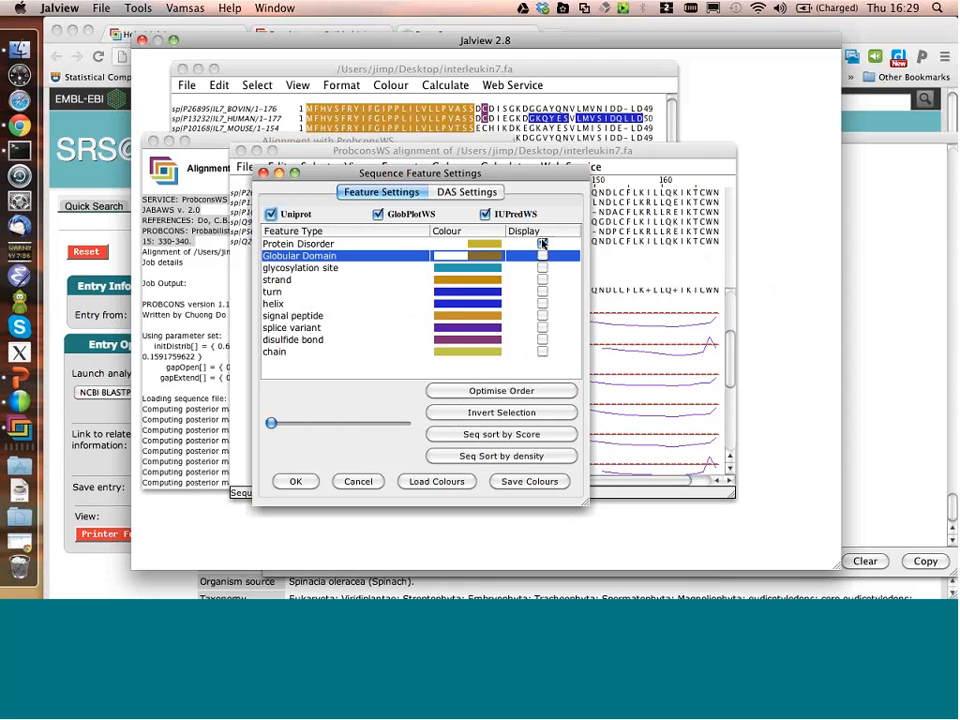
Switch off the Uniprot and GlobPlotWS feature sources, toggle the IUPredWS source, and accept the sequence feature settings.
{"action": "left_click", "coordinate": [485, 214]}
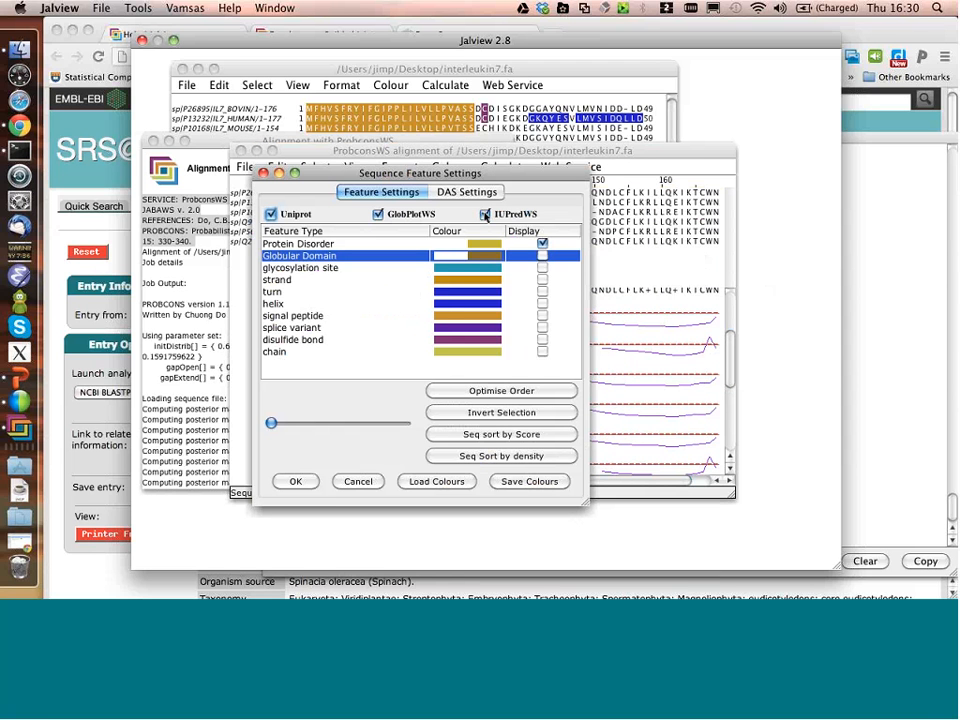
{"action": "left_click", "coordinate": [378, 214]}
{"action": "left_click", "coordinate": [280, 215]}
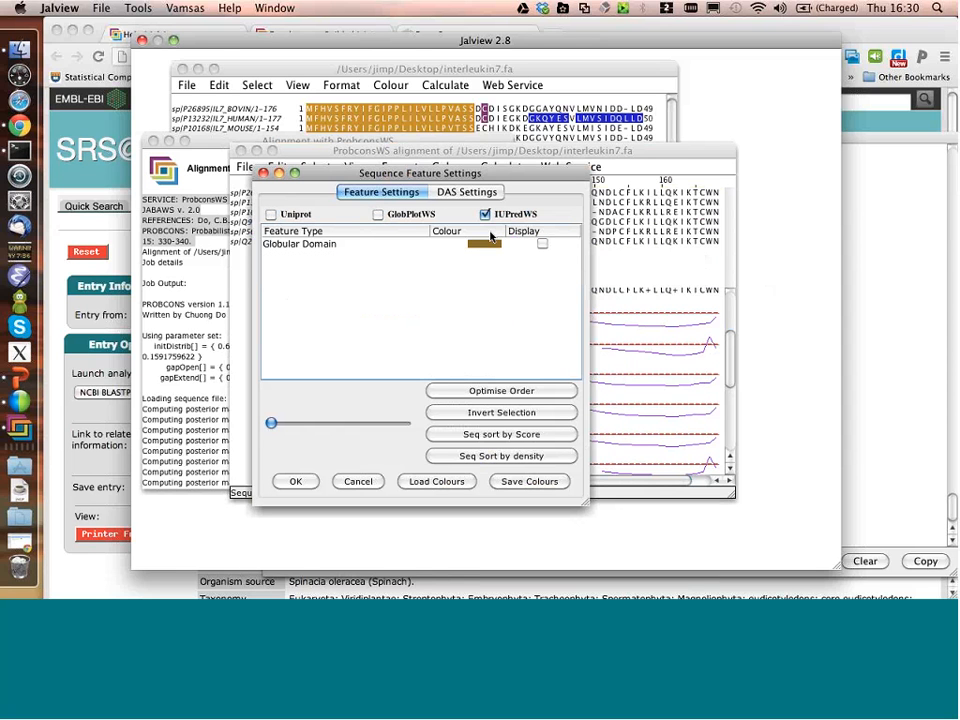
{"action": "left_click", "coordinate": [486, 216]}
{"action": "left_click", "coordinate": [295, 481]}
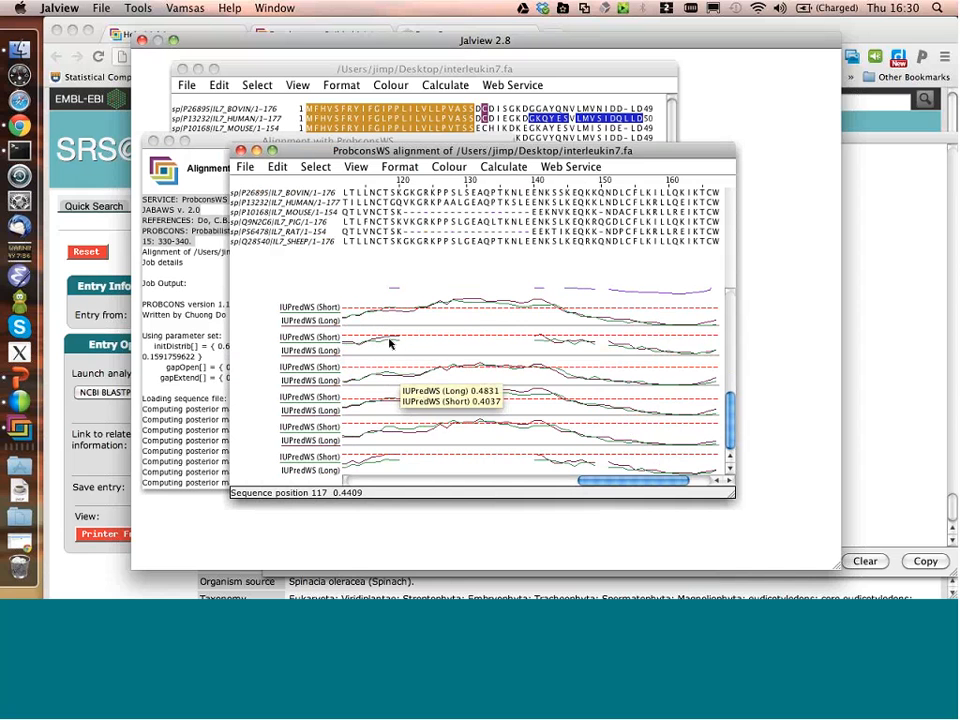
Inspect the IUPredWS Short and Long disorder plots towards the end of the alignment.
{"action": "scroll", "coordinate": [405, 390], "scroll_direction": "right", "scroll_amount": 1}
{"action": "scroll", "coordinate": [406, 391], "scroll_direction": "right", "scroll_amount": 3}
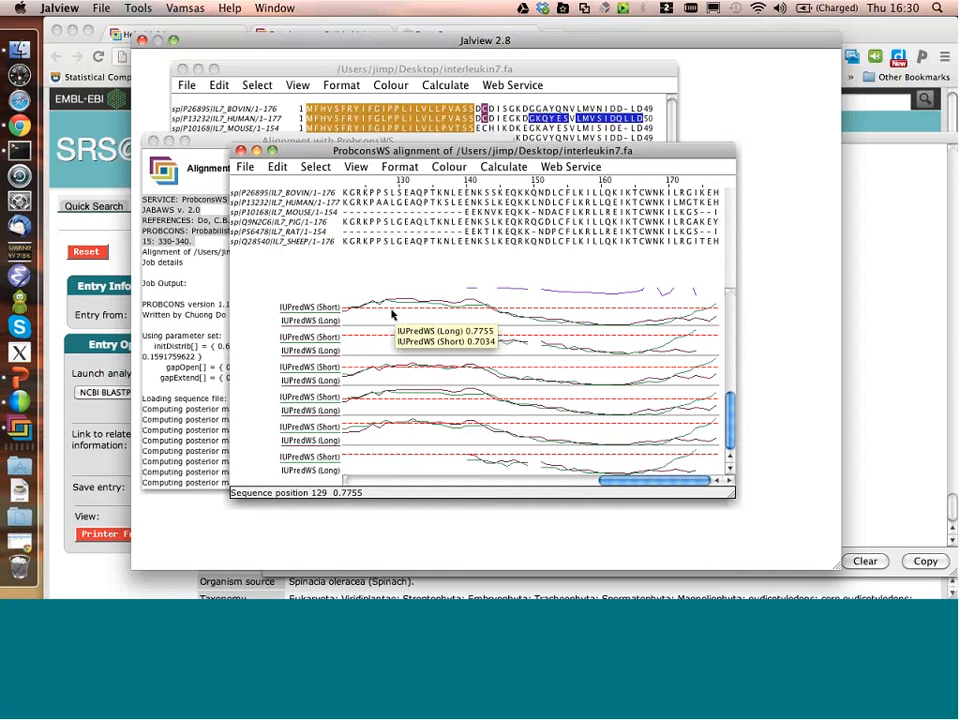
Start colouring the ProbconsWS alignment by annotation and restrict the annotation choice to per-sequence only.
{"action": "left_click", "coordinate": [505, 168]}
{"action": "mouse_move", "coordinate": [460, 168]}
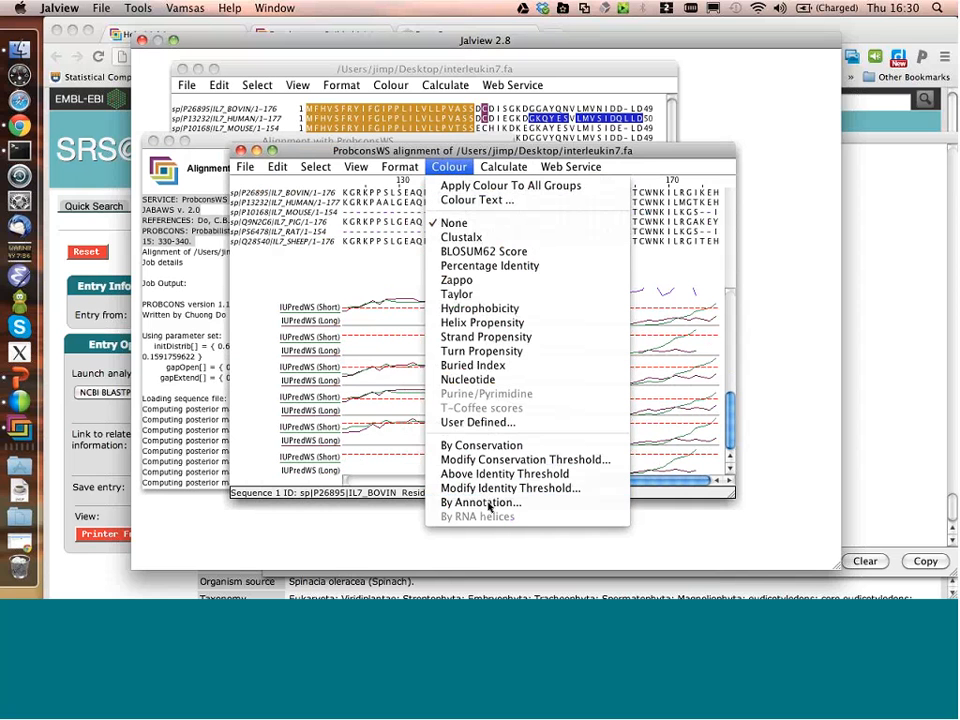
{"action": "left_click", "coordinate": [482, 502]}
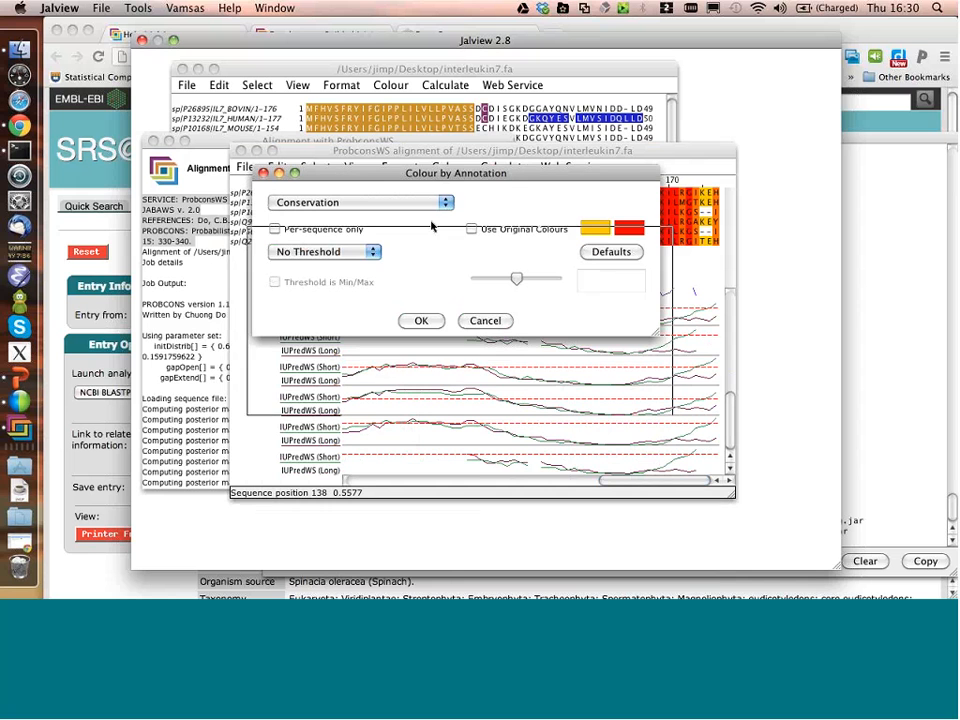
{"action": "mouse_move", "coordinate": [431, 227]}
{"action": "left_mouse_down"}
{"action": "mouse_move", "coordinate": [461, 347]}
{"action": "mouse_move", "coordinate": [531, 366]}
{"action": "left_mouse_up"}
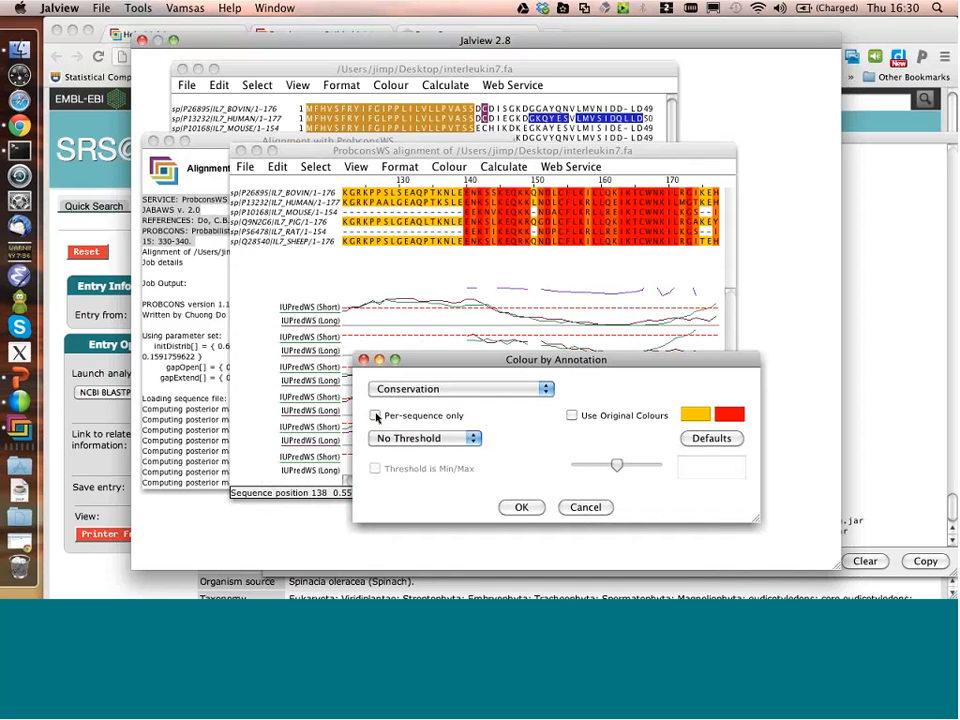
{"action": "left_click", "coordinate": [429, 389]}
{"action": "scroll", "coordinate": [440, 440], "scroll_direction": "down", "scroll_amount": 6}
{"action": "scroll", "coordinate": [440, 440], "scroll_direction": "up", "scroll_amount": 3}
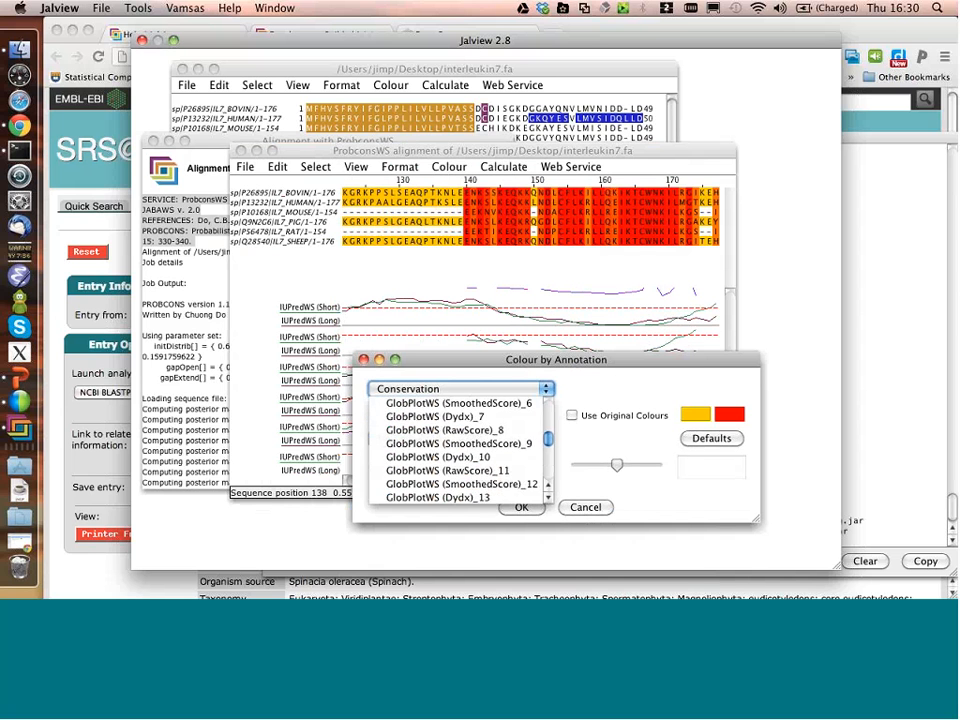
{"action": "scroll", "coordinate": [435, 433], "scroll_direction": "up", "scroll_amount": 2}
{"action": "scroll", "coordinate": [435, 433], "scroll_direction": "down", "scroll_amount": 6}
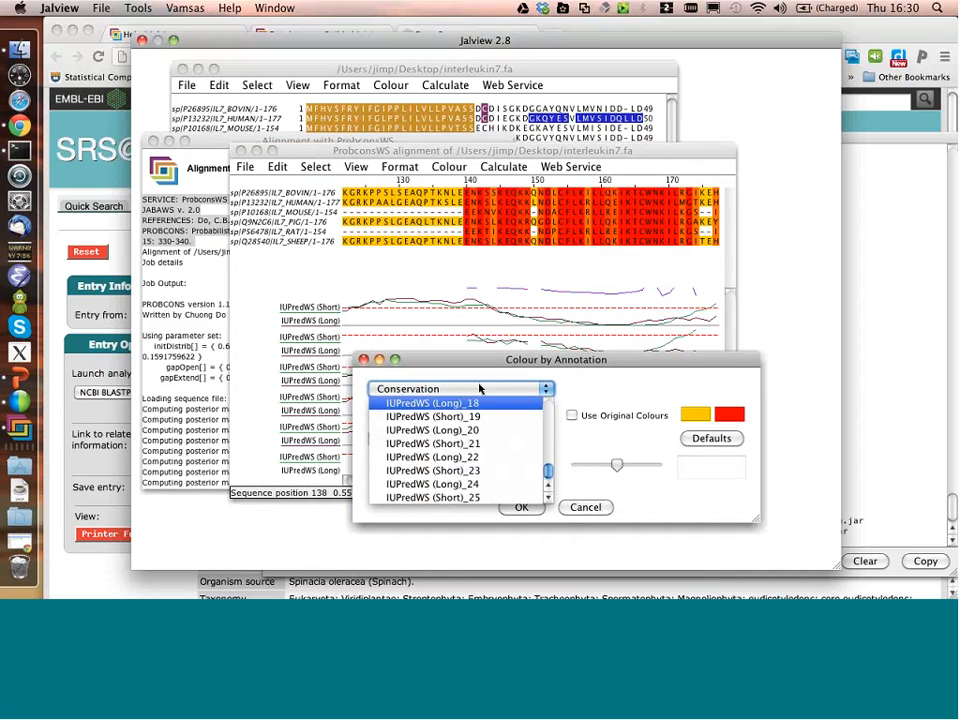
{"action": "scroll", "coordinate": [396, 418], "scroll_direction": "up", "scroll_amount": 3}
{"action": "left_click", "coordinate": [396, 418]}
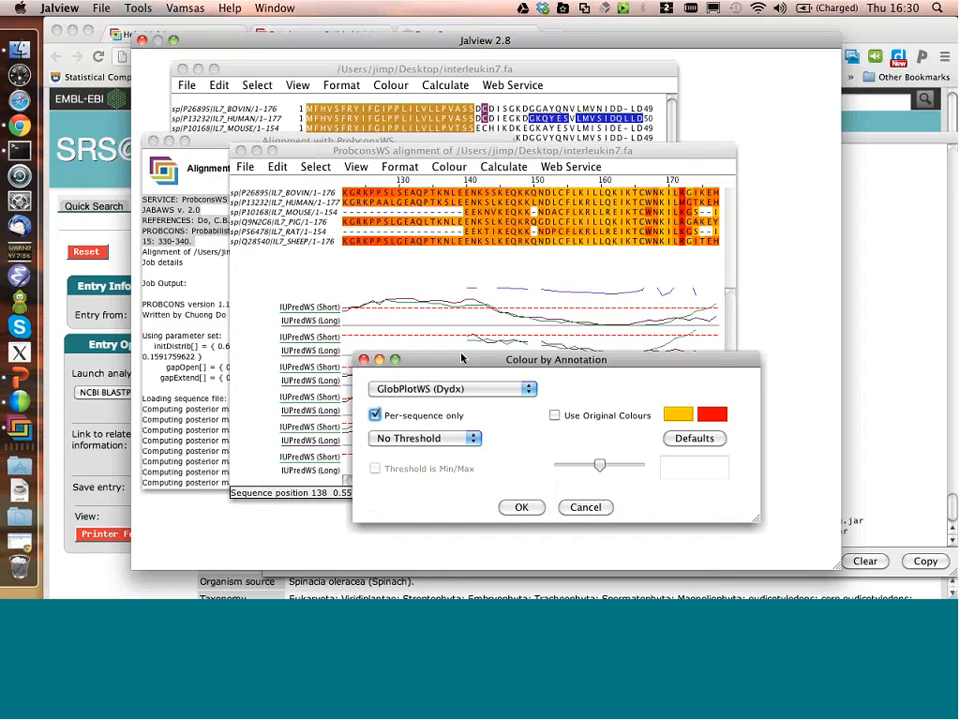
Shade the alignment by IUPredWS (Short) above the threshold, use the threshold as min/max, and accept the annotation colouring.
{"action": "left_click_drag", "start_coordinate": [462, 358], "coordinate": [508, 366]}
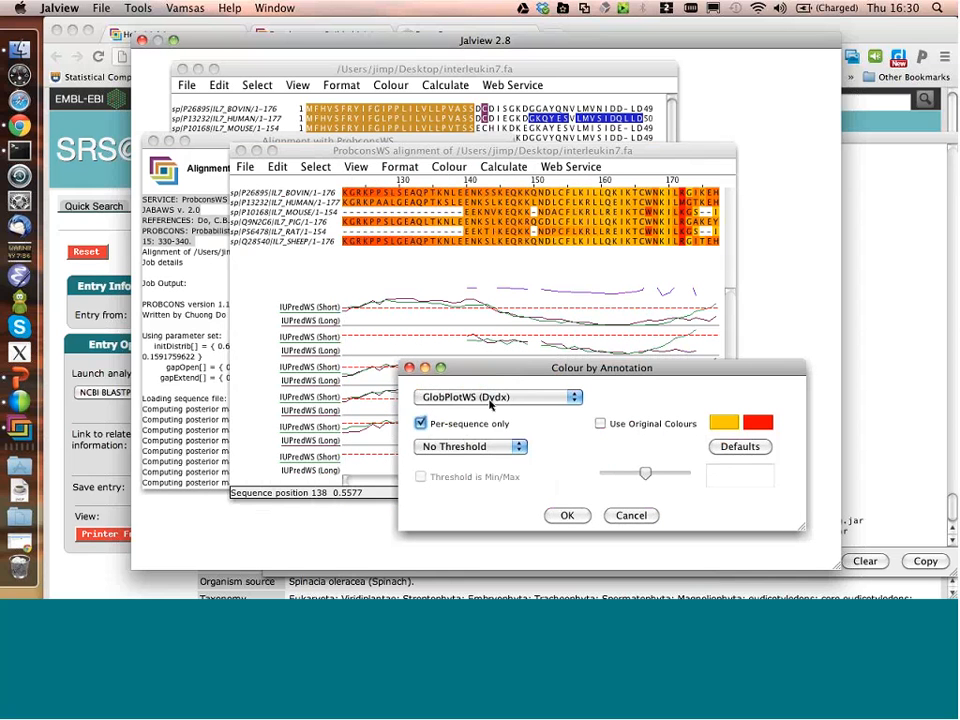
{"action": "left_click", "coordinate": [490, 398]}
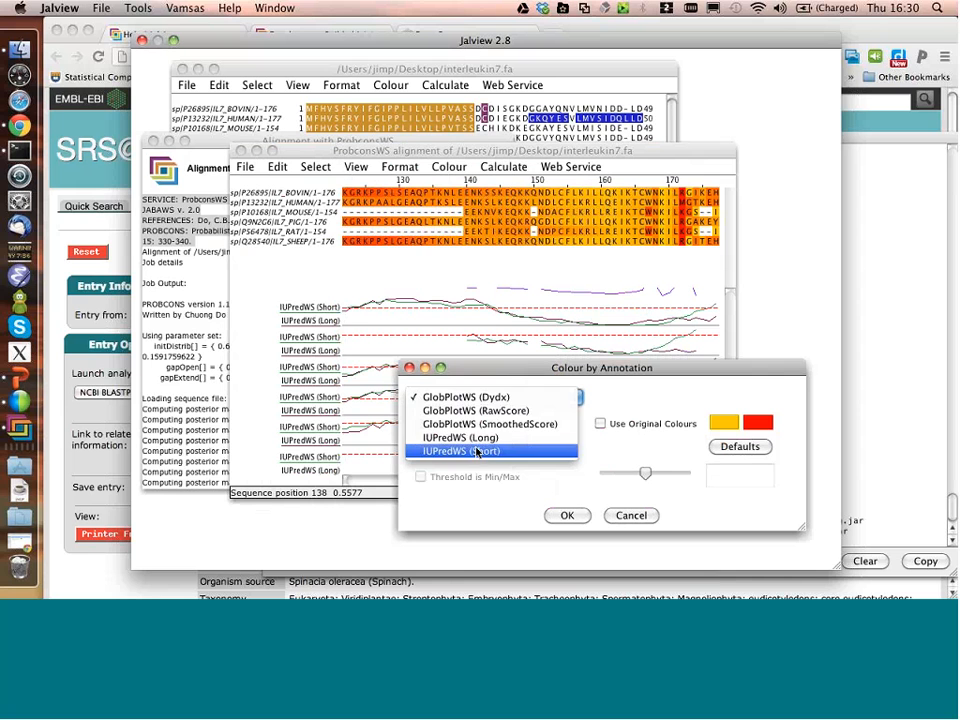
{"action": "left_click", "coordinate": [477, 452]}
{"action": "left_click", "coordinate": [491, 452]}
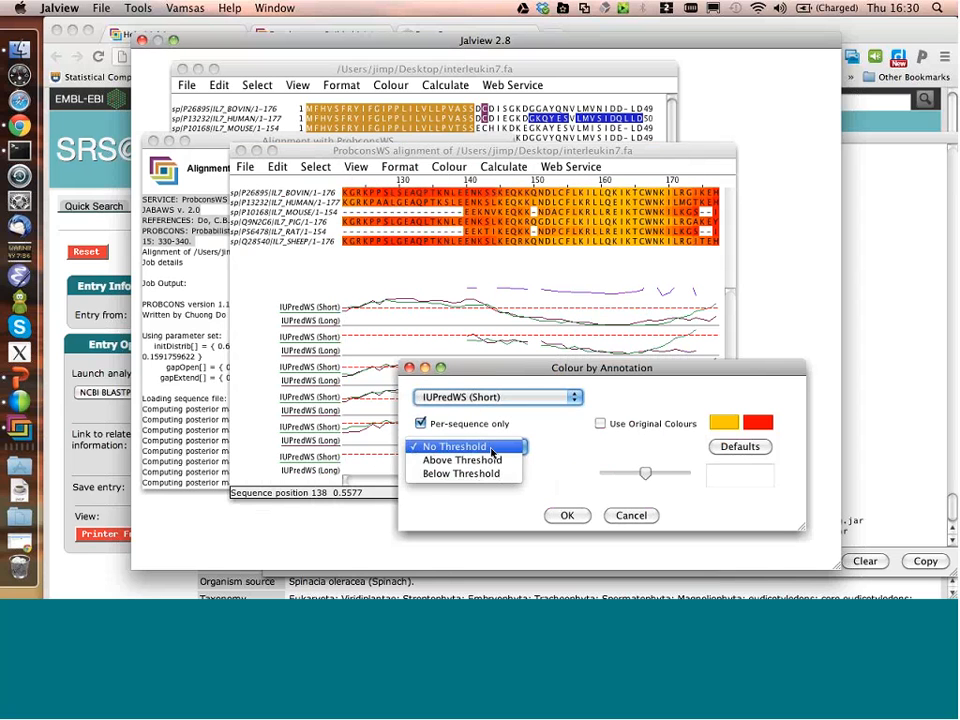
{"action": "left_click", "coordinate": [477, 462]}
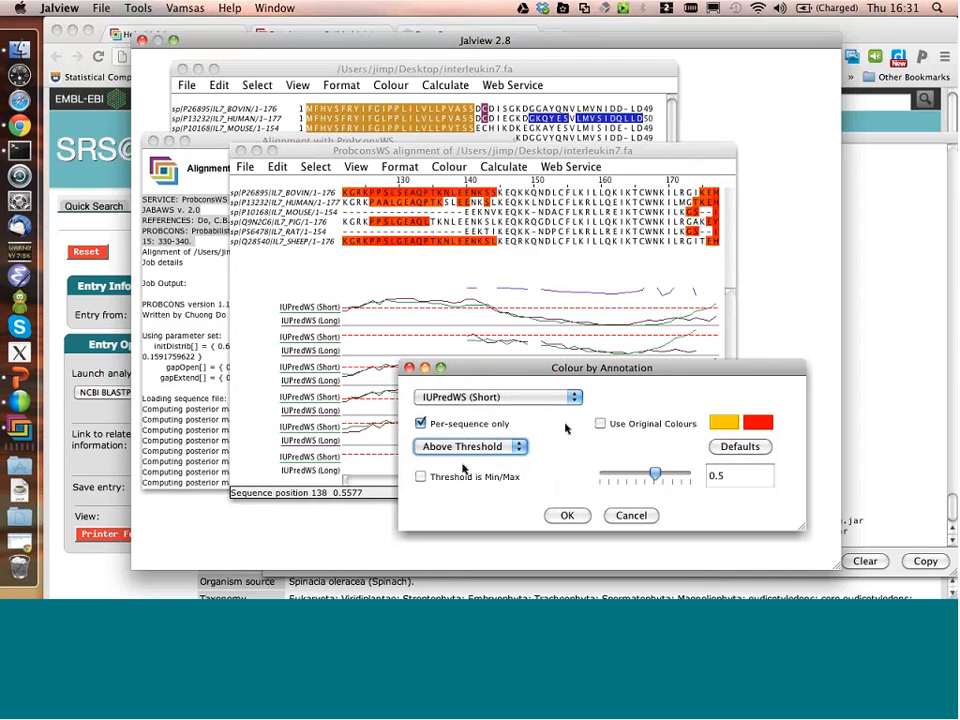
{"action": "left_click", "coordinate": [437, 478]}
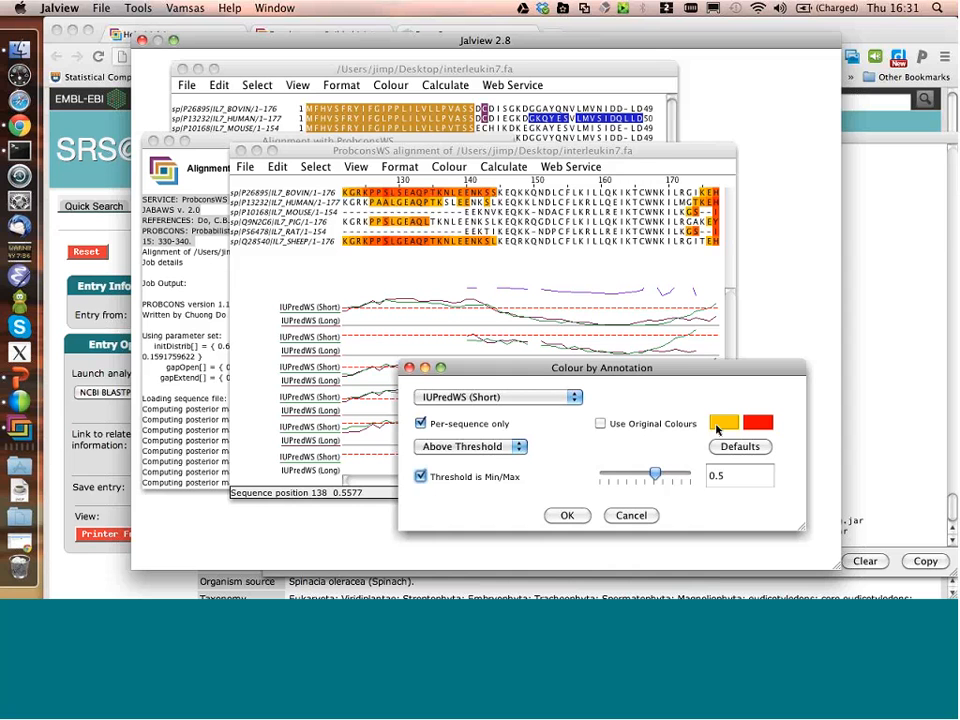
{"action": "left_click", "coordinate": [563, 515]}
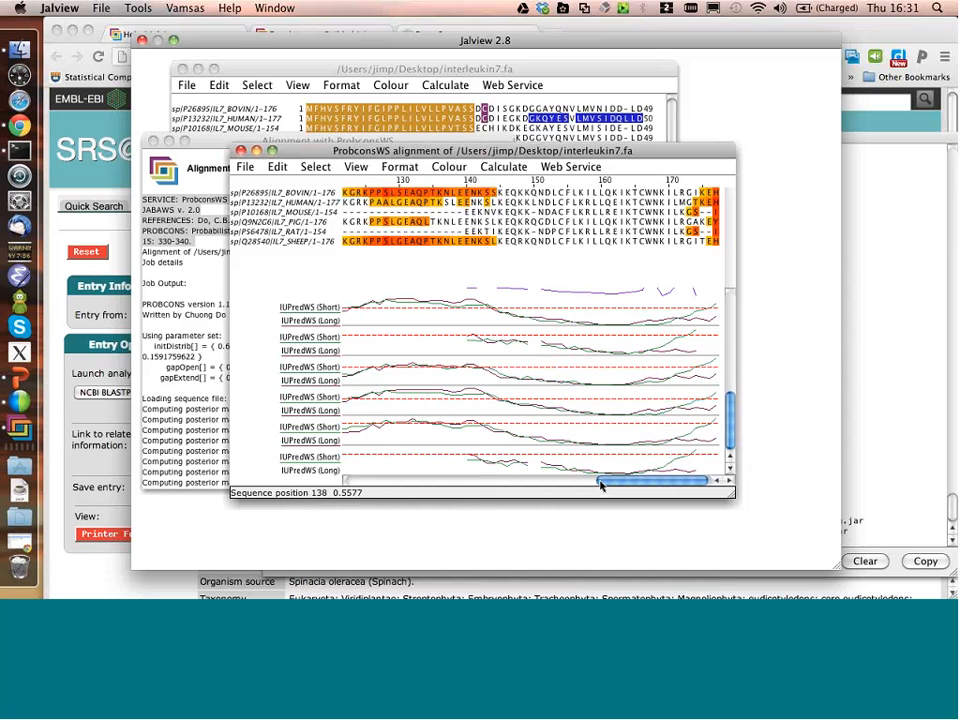
Compare the shaded disorder regions along the alignment with the GlobPlotWS and IUPredWS plots, especially around position 55.
{"action": "mouse_move", "coordinate": [602, 482]}
{"action": "left_mouse_down"}
{"action": "mouse_move", "coordinate": [495, 492]}
{"action": "mouse_move", "coordinate": [460, 509]}
{"action": "mouse_move", "coordinate": [418, 506]}
{"action": "left_mouse_up"}
{"action": "scroll", "coordinate": [512, 430], "scroll_direction": "up", "scroll_amount": 5}
{"action": "scroll", "coordinate": [512, 430], "scroll_direction": "down", "scroll_amount": 2}
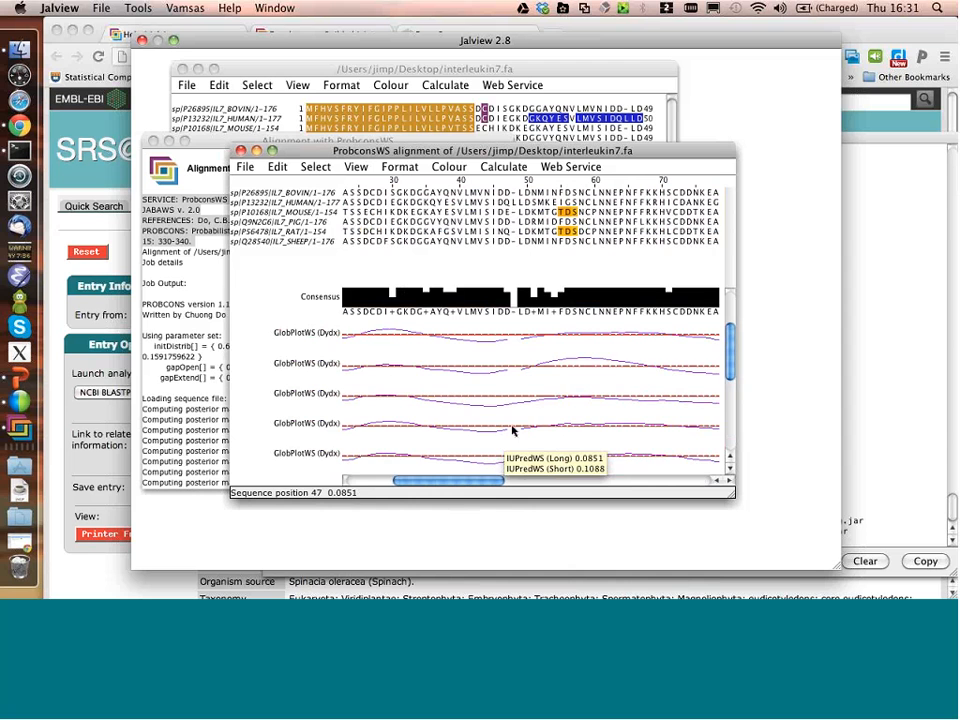
{"action": "scroll", "coordinate": [512, 430], "scroll_direction": "down", "scroll_amount": 2}
{"action": "scroll", "coordinate": [566, 411], "scroll_direction": "up", "scroll_amount": 4}
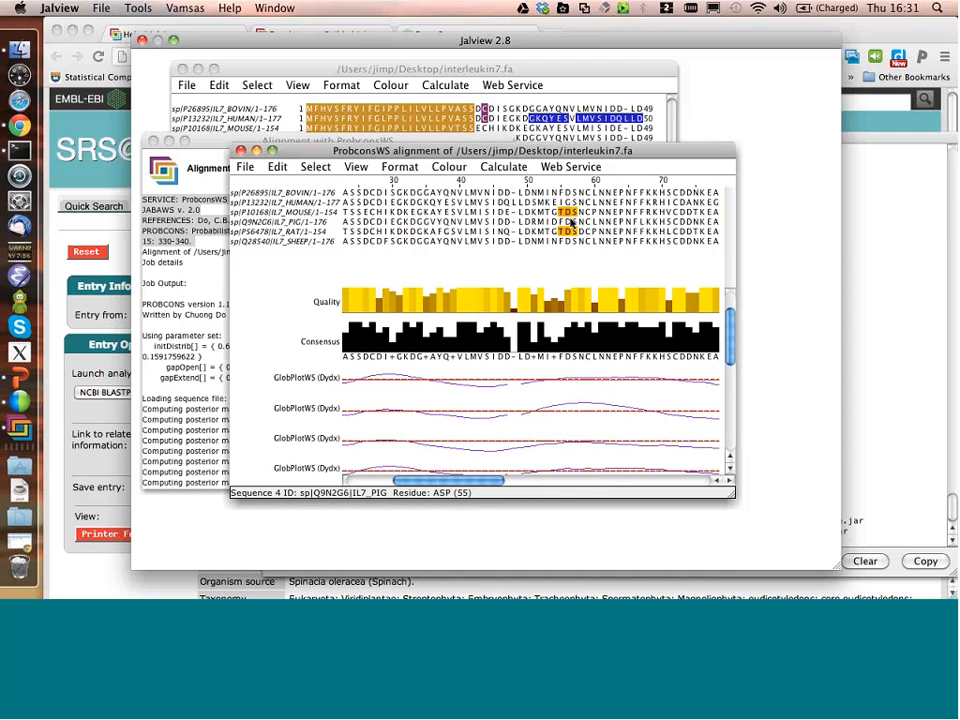
{"action": "scroll", "coordinate": [563, 410], "scroll_direction": "down", "scroll_amount": 6}
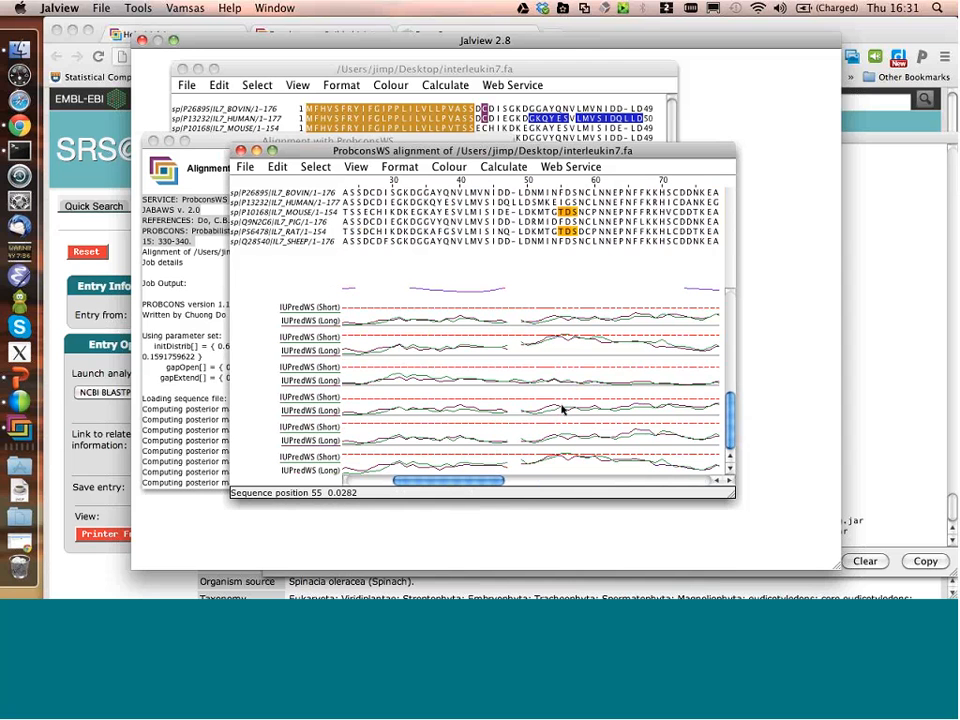
{"action": "scroll", "coordinate": [563, 409], "scroll_direction": "left", "scroll_amount": 1}
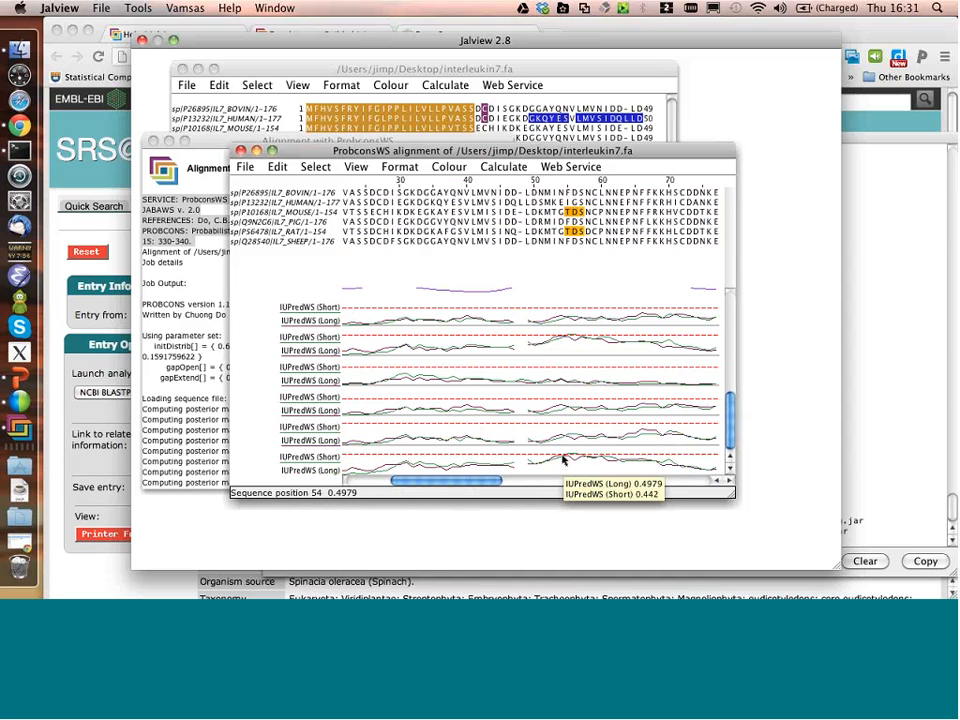
{"action": "scroll", "coordinate": [563, 459], "scroll_direction": "up", "scroll_amount": 3}
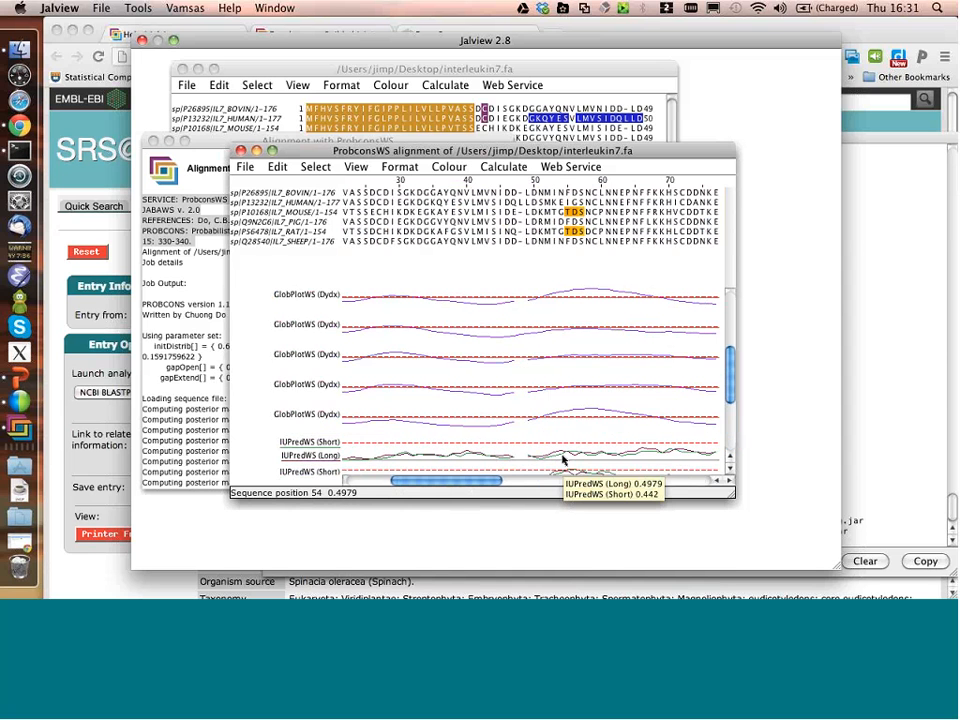
{"action": "scroll", "coordinate": [563, 459], "scroll_direction": "down", "scroll_amount": 3}
{"action": "scroll", "coordinate": [563, 459], "scroll_direction": "right", "scroll_amount": 1}
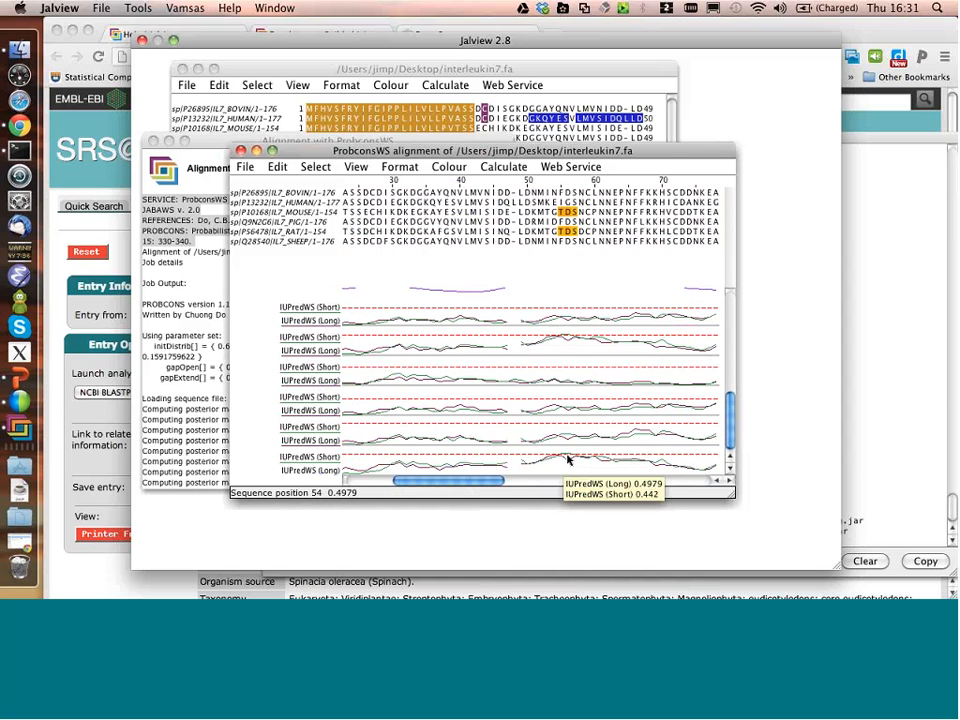
{"action": "scroll", "coordinate": [567, 459], "scroll_direction": "right", "scroll_amount": 2}
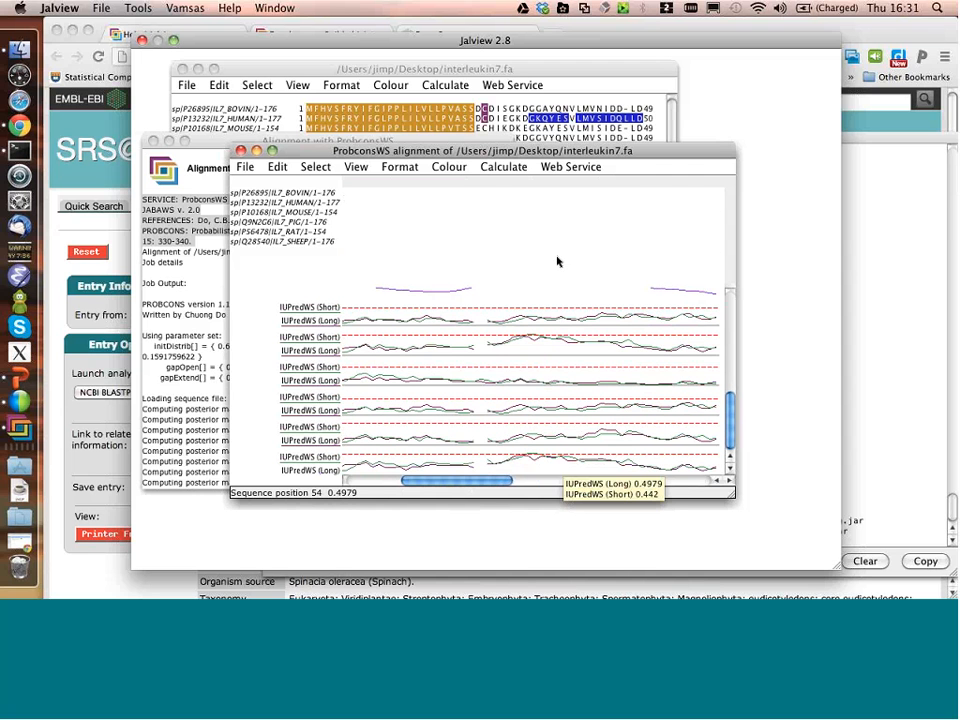
{"action": "scroll", "coordinate": [565, 460], "scroll_direction": "right", "scroll_amount": 3}
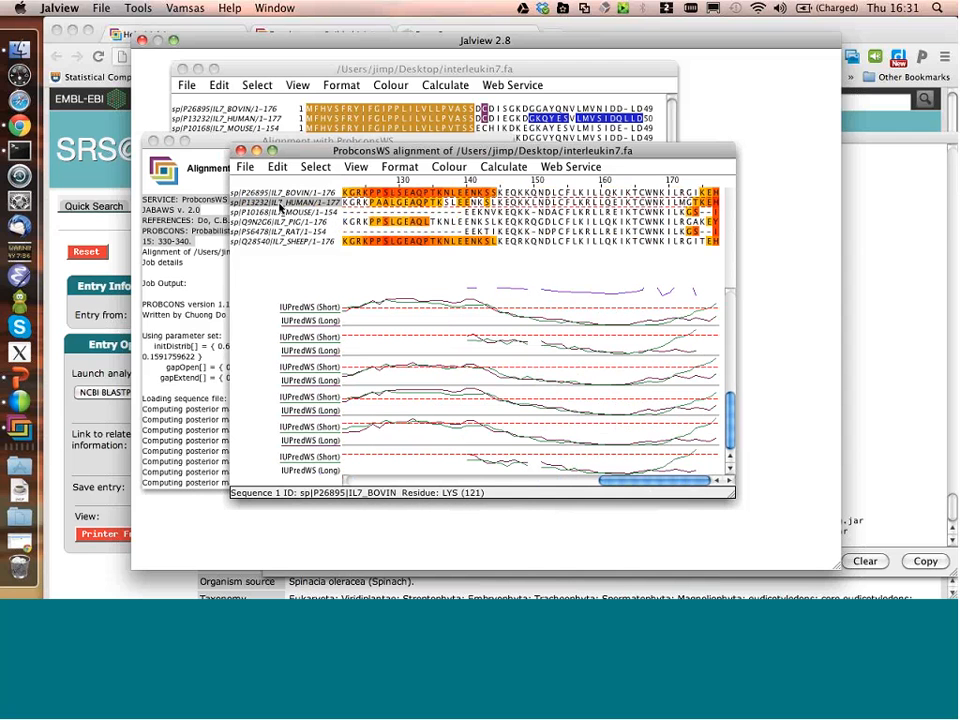
Select all sequences, view all 3 structures associated with IL7_HUMAN, and move the structure viewer clear of the alignment.
{"action": "key", "text": "super+a"}
{"action": "right_click", "coordinate": [281, 207]}
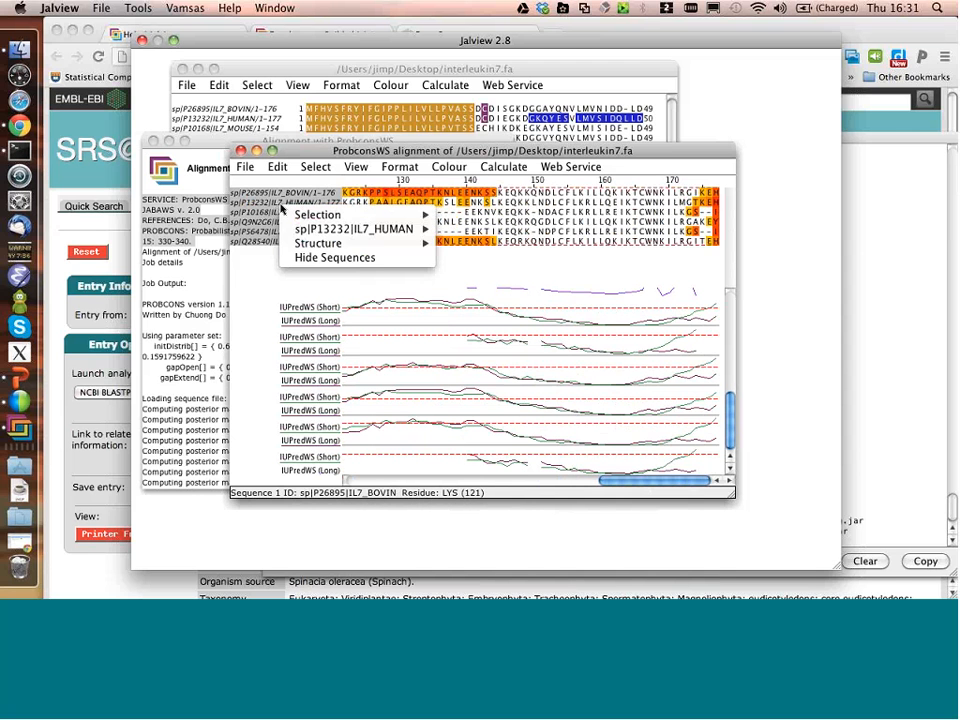
{"action": "mouse_move", "coordinate": [338, 243]}
{"action": "mouse_move", "coordinate": [487, 261]}
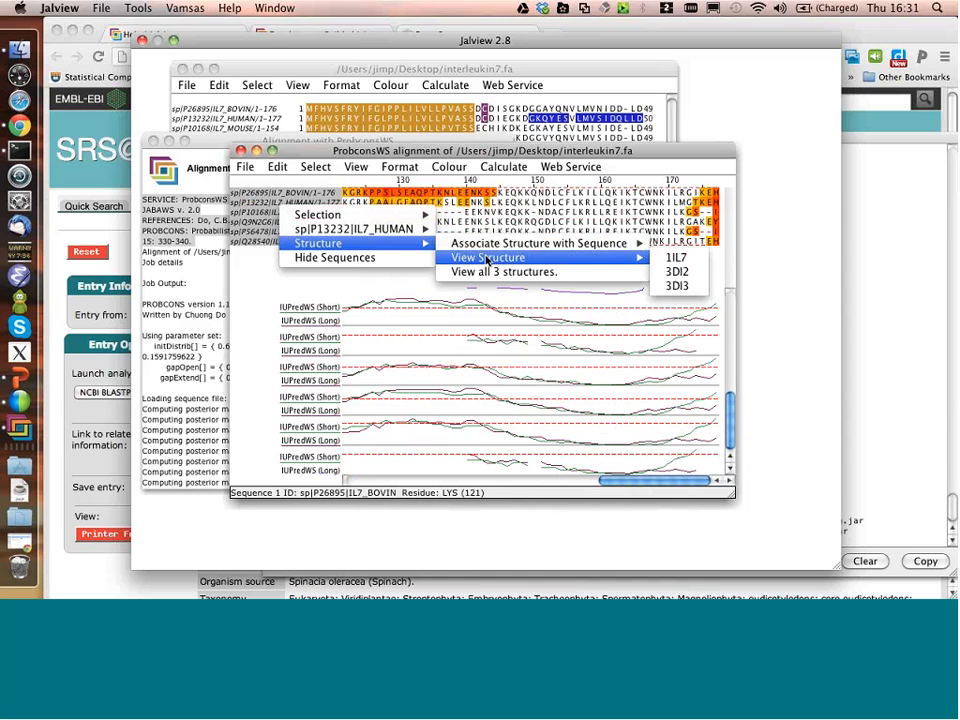
{"action": "left_click", "coordinate": [493, 272]}
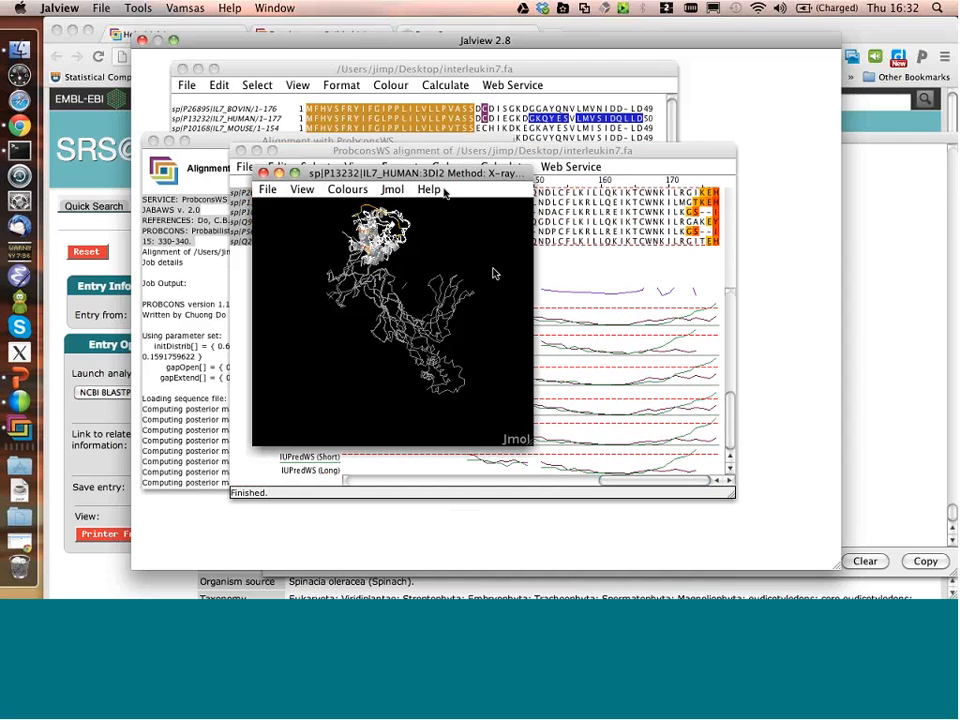
{"action": "left_click_drag", "start_coordinate": [435, 175], "coordinate": [656, 235]}
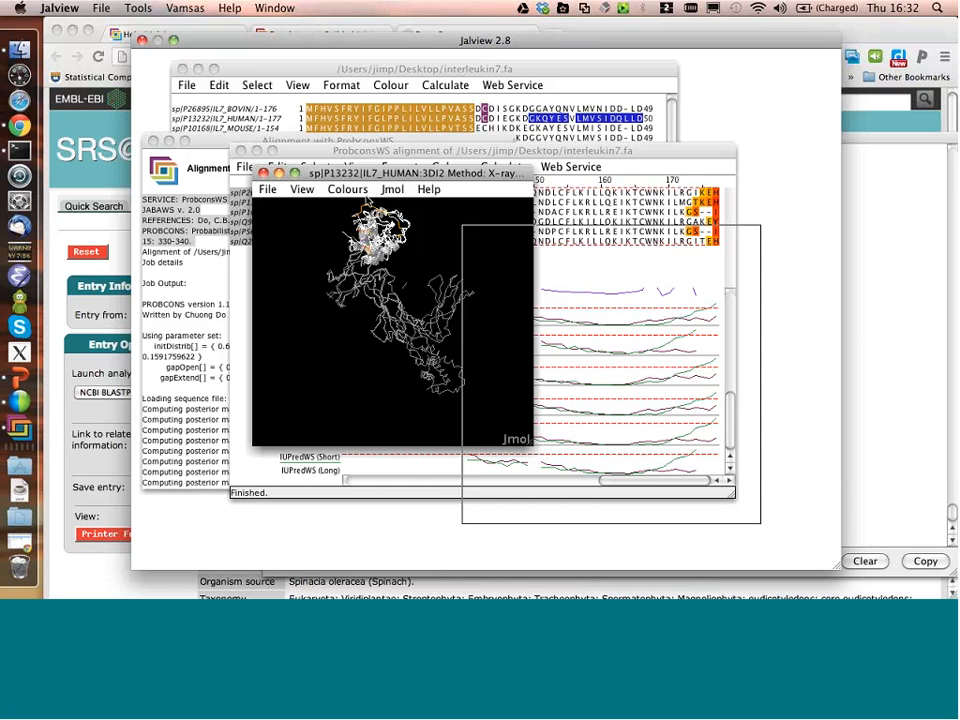
{"action": "right_click", "coordinate": [318, 208]}
{"action": "mouse_move", "coordinate": [356, 244]}
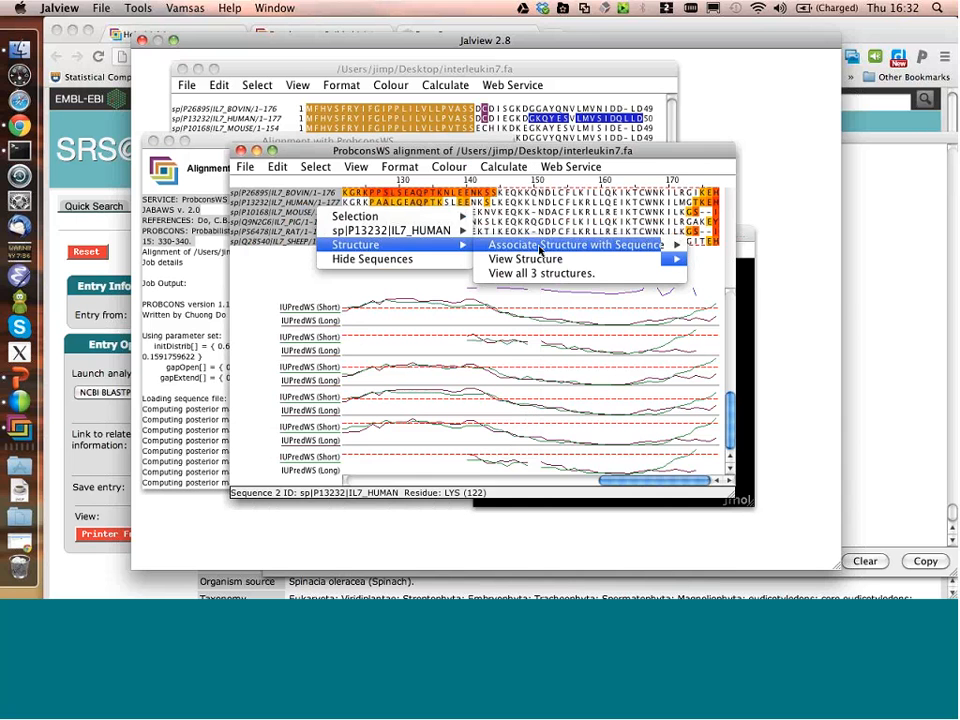
{"action": "left_click", "coordinate": [746, 232]}
Rotate and enlarge the IL7_HUMAN 3DI2 structure to examine where the disorder-coloured residues lie.
{"action": "left_click_drag", "start_coordinate": [651, 317], "coordinate": [735, 446]}
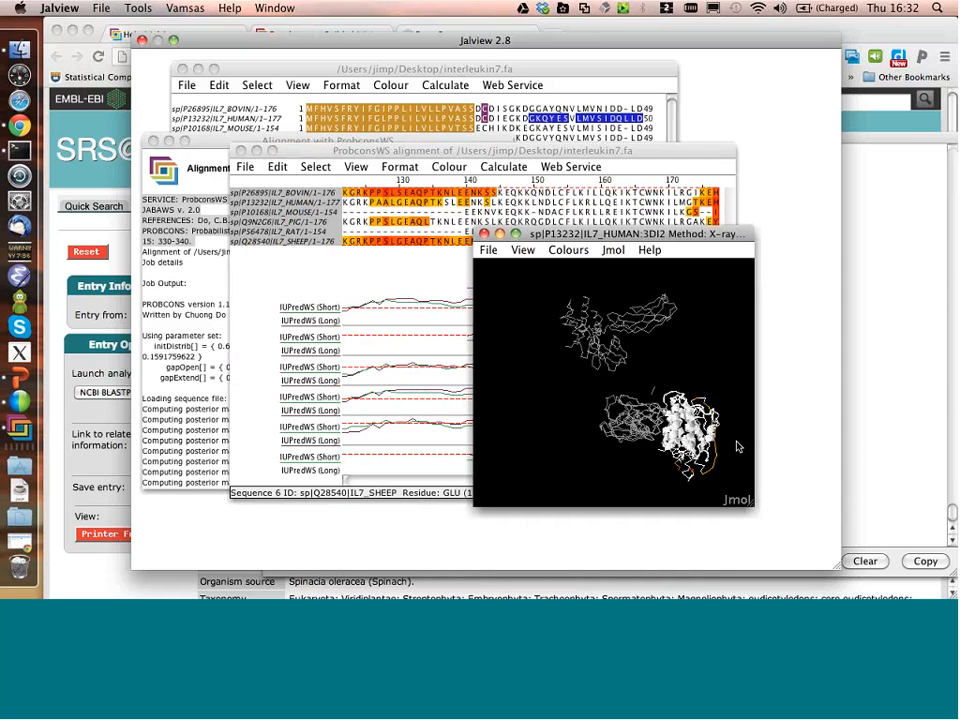
{"action": "scroll", "coordinate": [730, 446], "scroll_direction": "up", "scroll_amount": 5}
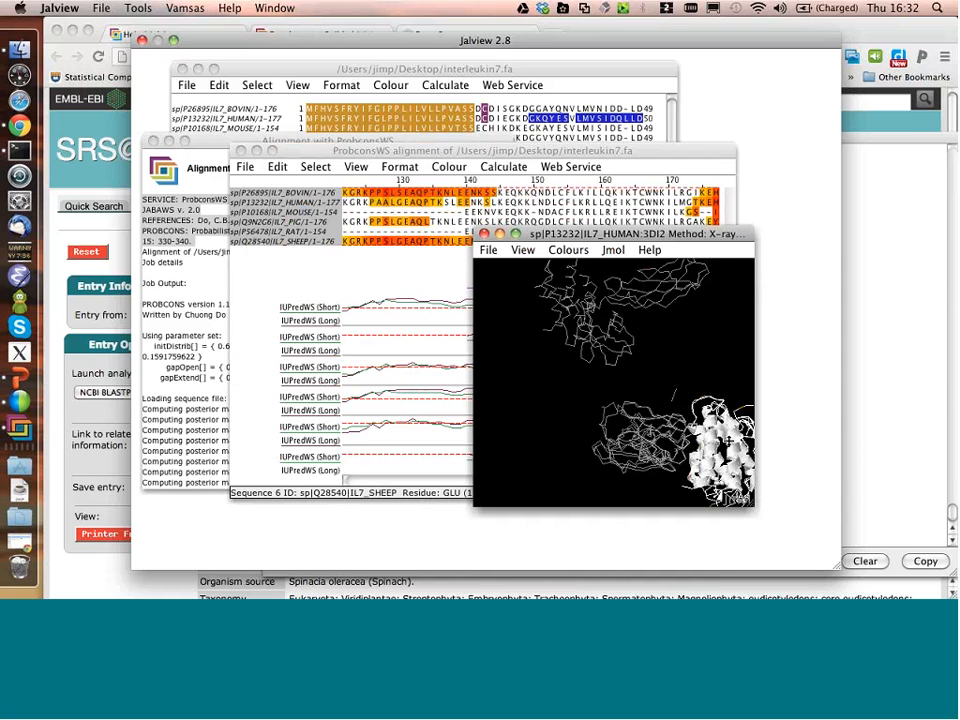
{"action": "left_click_drag", "start_coordinate": [730, 446], "coordinate": [698, 420]}
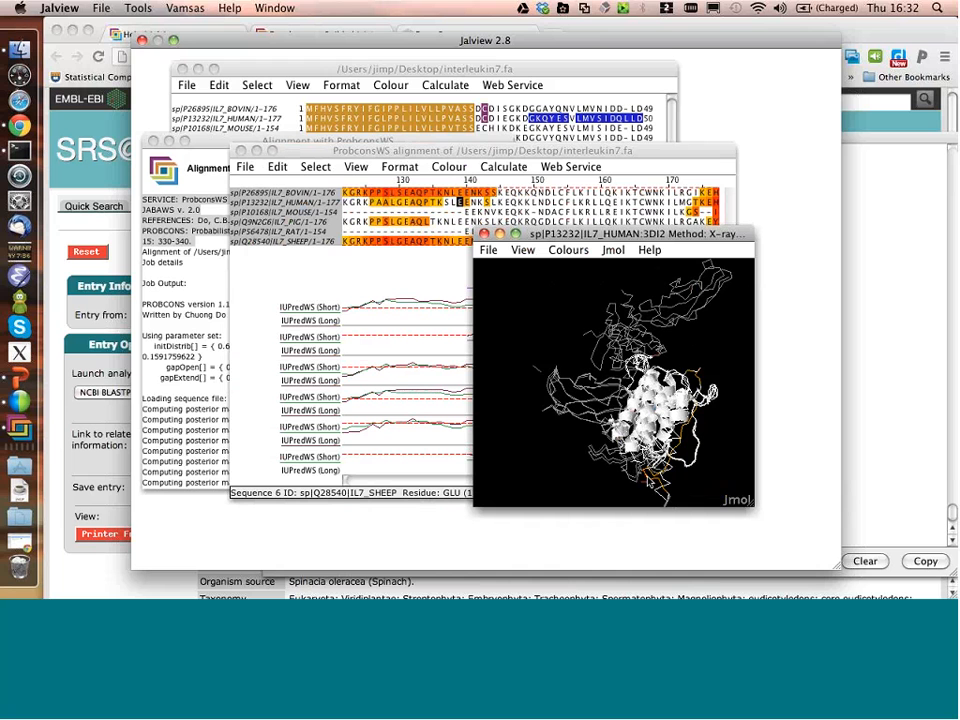
{"action": "left_click_drag", "start_coordinate": [476, 327], "coordinate": [517, 320]}
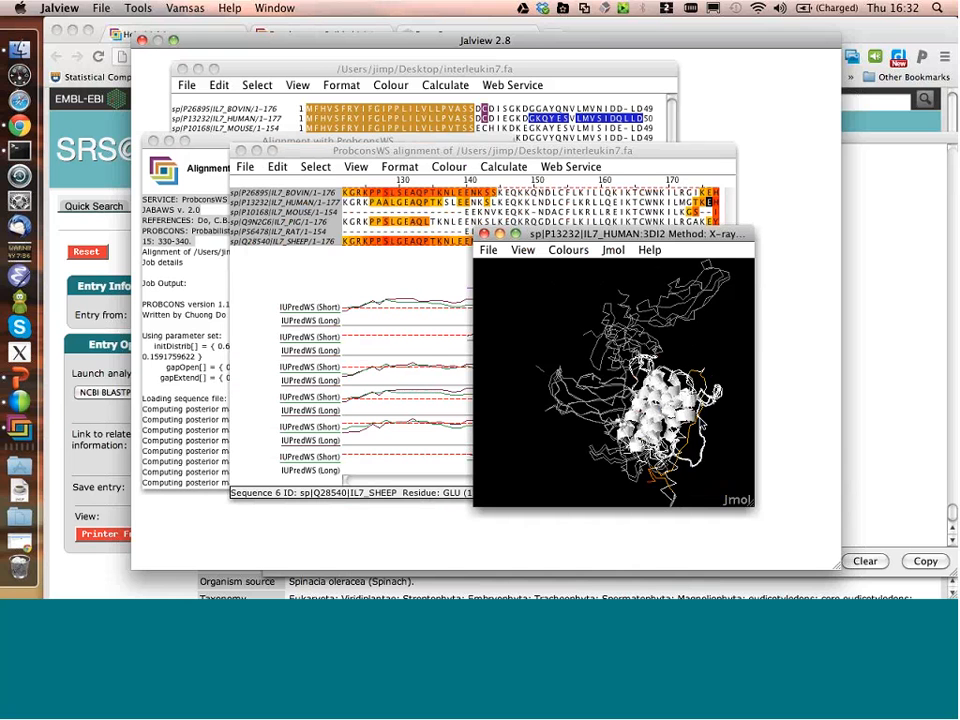
{"action": "left_click_drag", "start_coordinate": [537, 366], "coordinate": [564, 318]}
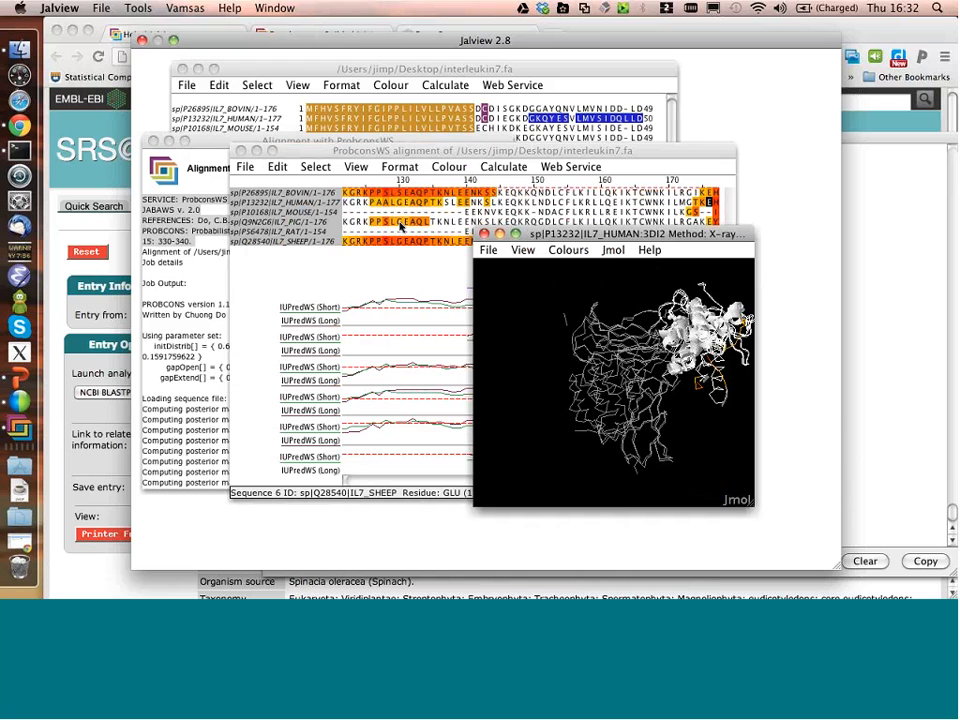
Compare the IL7_HUMAN residues around alignment position 55 with the 3D structure, and switch to the presentation slides.
{"action": "scroll", "coordinate": [400, 228], "scroll_direction": "left", "scroll_amount": 10}
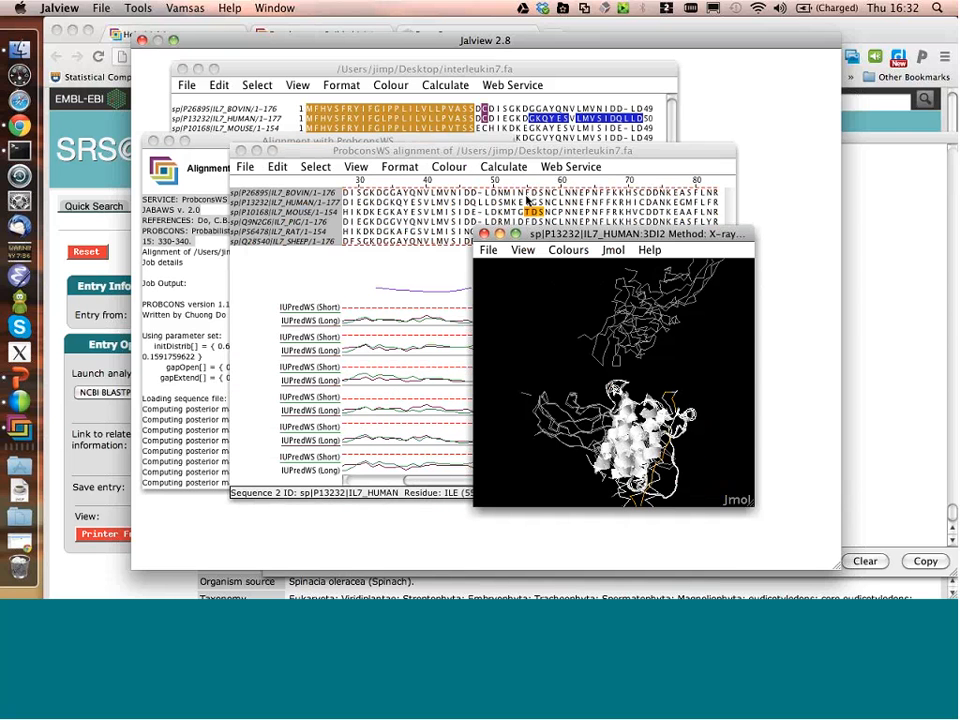
{"action": "mouse_move", "coordinate": [528, 197]}
{"action": "left_click_drag", "start_coordinate": [612, 386], "coordinate": [655, 357]}
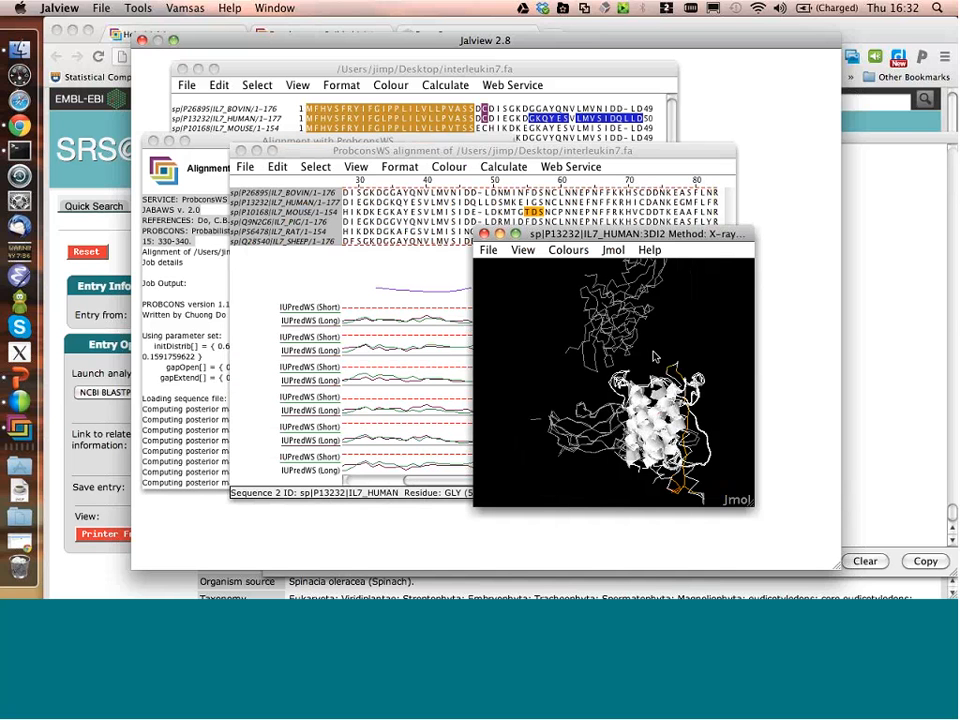
{"action": "key", "text": "ctrl+Left"}
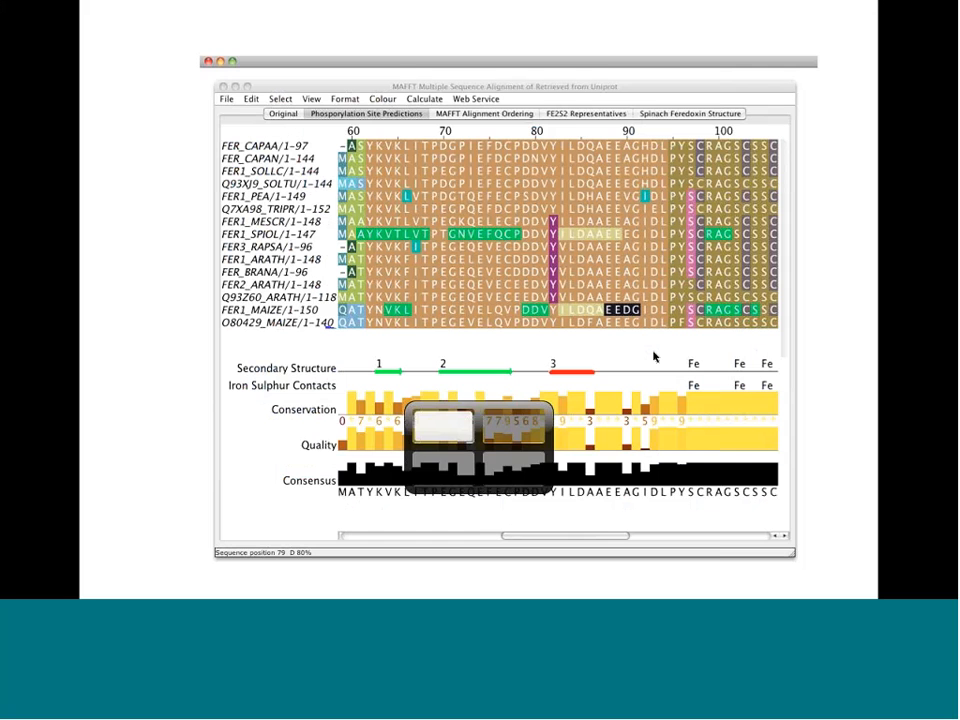
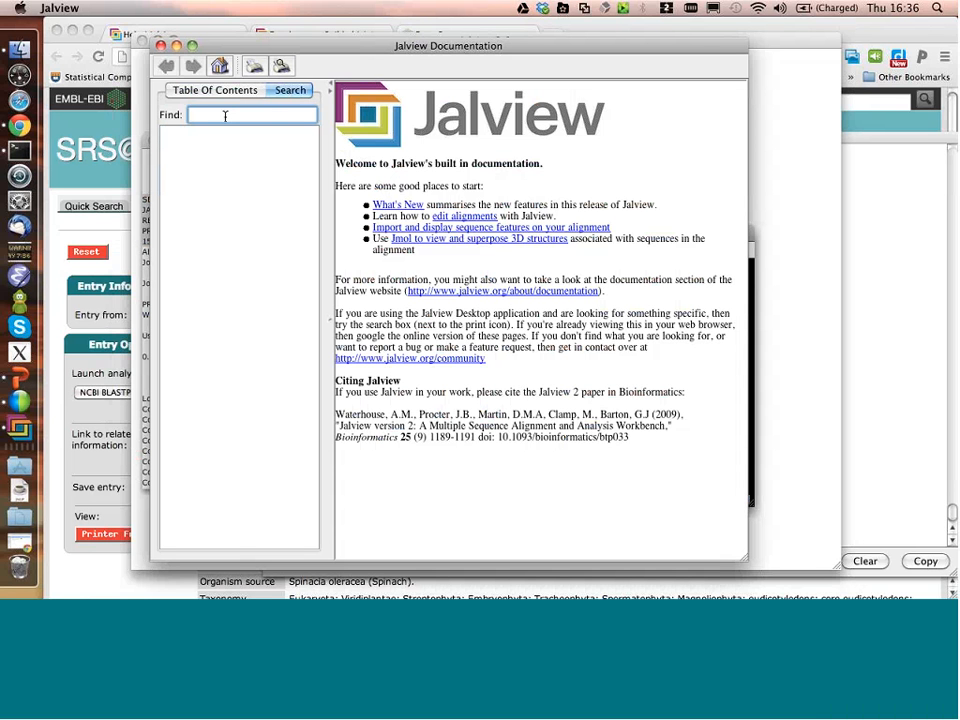
Search the Jalview documentation for "physicochemical".
{"action": "type", "text": "physicochemical"}
{"action": "key", "text": "Return"}
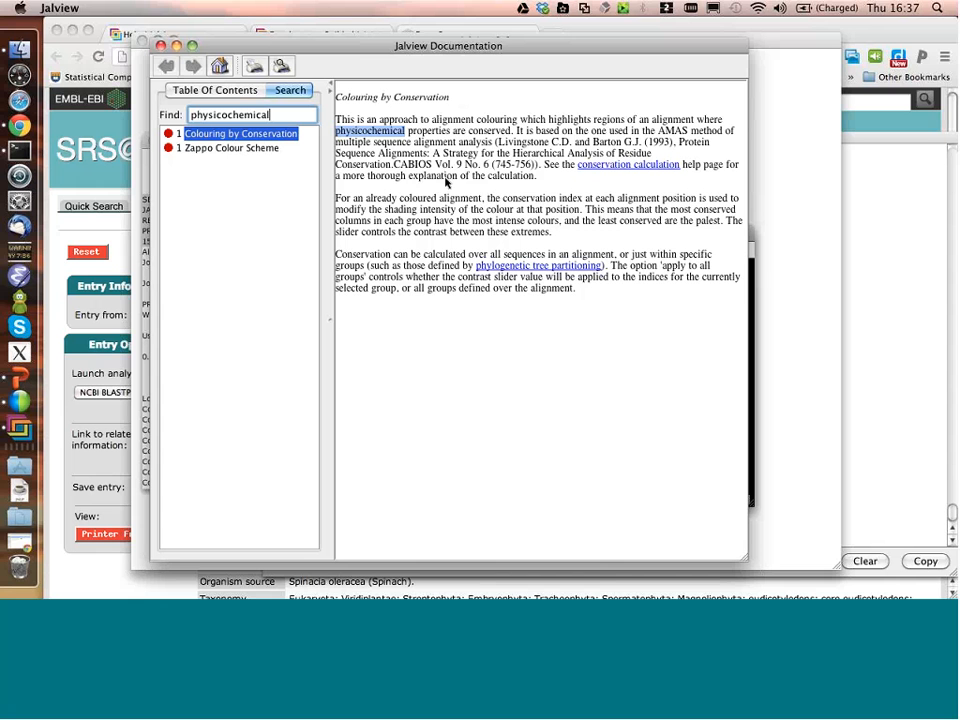
Read the conservation calculation help page linked from Colouring by Conservation, and open the Annotations File Format help page.
{"action": "left_click", "coordinate": [612, 166]}
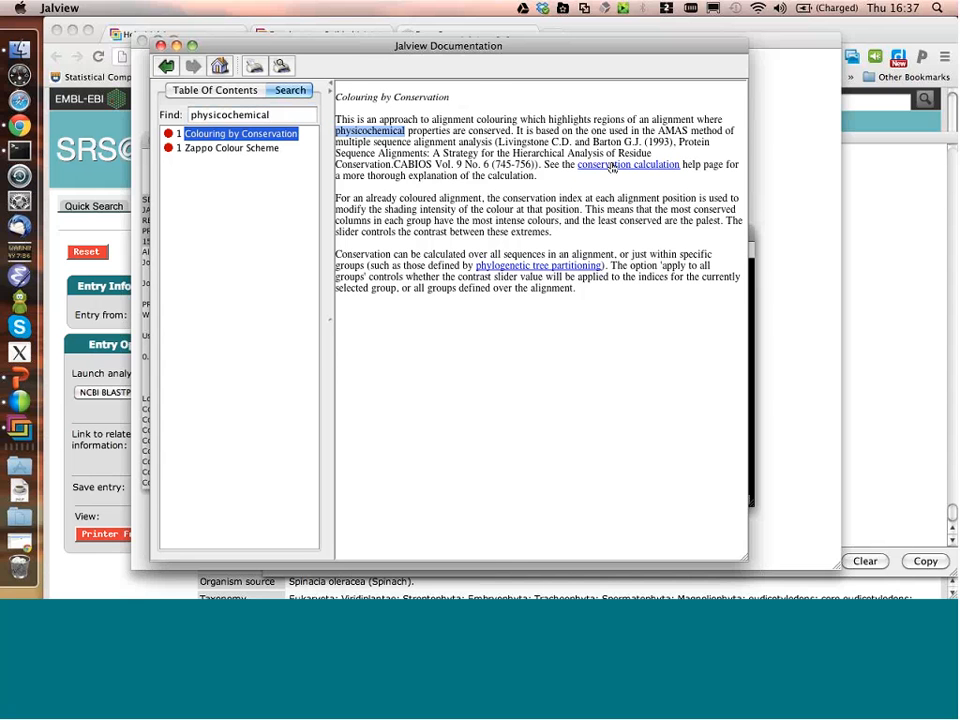
{"action": "left_click", "coordinate": [612, 166]}
{"action": "left_click", "coordinate": [222, 89]}
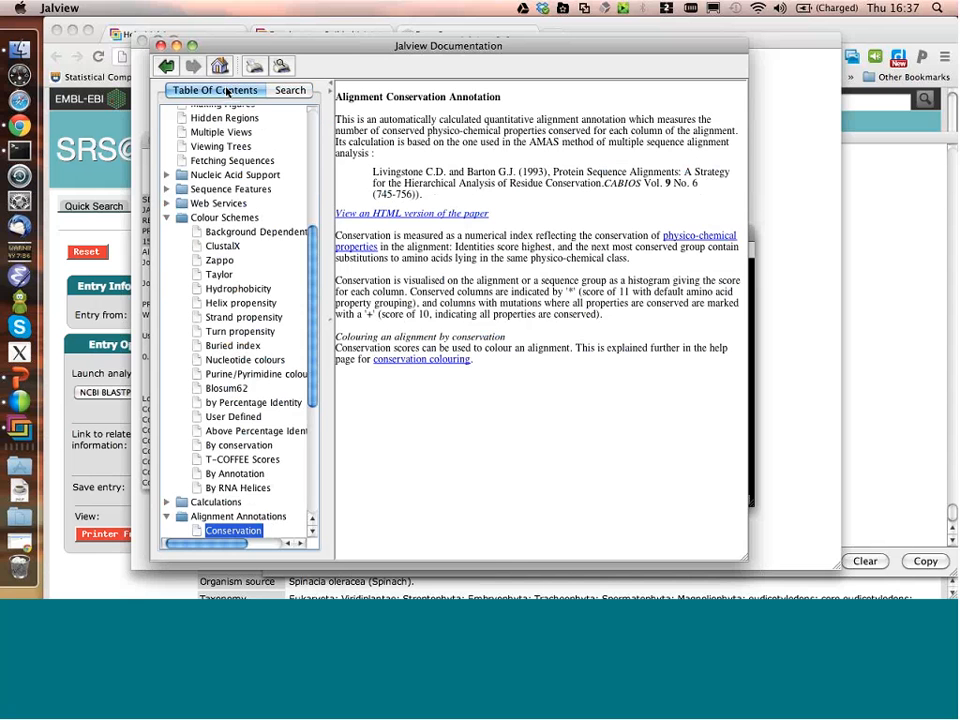
{"action": "scroll", "coordinate": [212, 241], "scroll_direction": "up", "scroll_amount": 5}
{"action": "scroll", "coordinate": [212, 241], "scroll_direction": "up", "scroll_amount": 2}
{"action": "scroll", "coordinate": [212, 241], "scroll_direction": "down", "scroll_amount": 10}
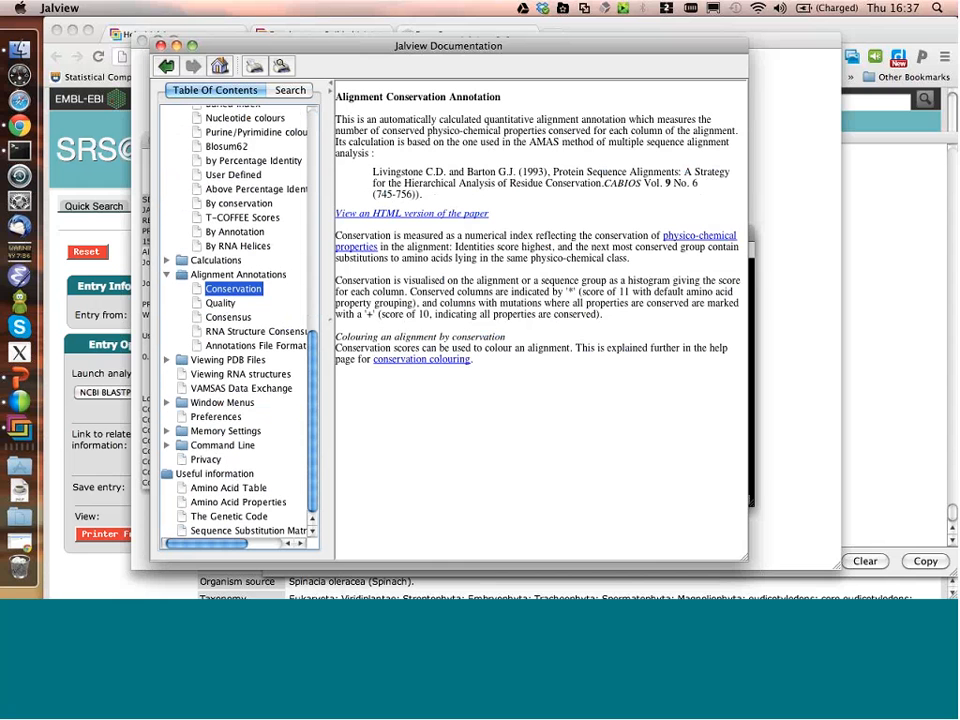
{"action": "left_click", "coordinate": [252, 345]}
Switch to Chrome and open the 5MB on-screen Jalview manual from the jalview.org Documentation page to look through its contents.
{"action": "left_click", "coordinate": [19, 126]}
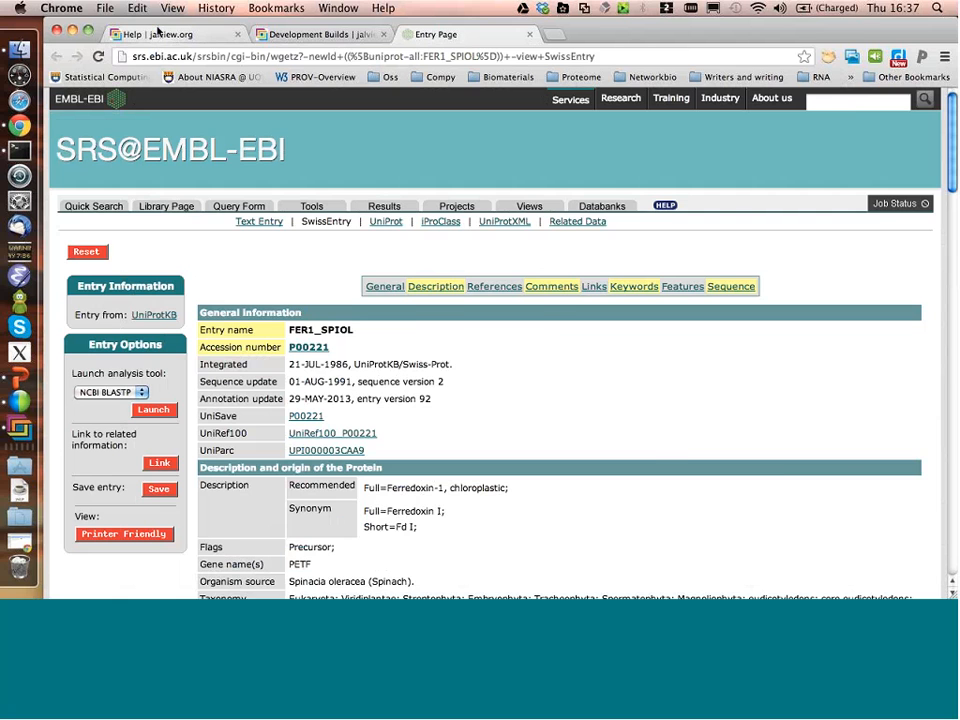
{"action": "left_click", "coordinate": [157, 32]}
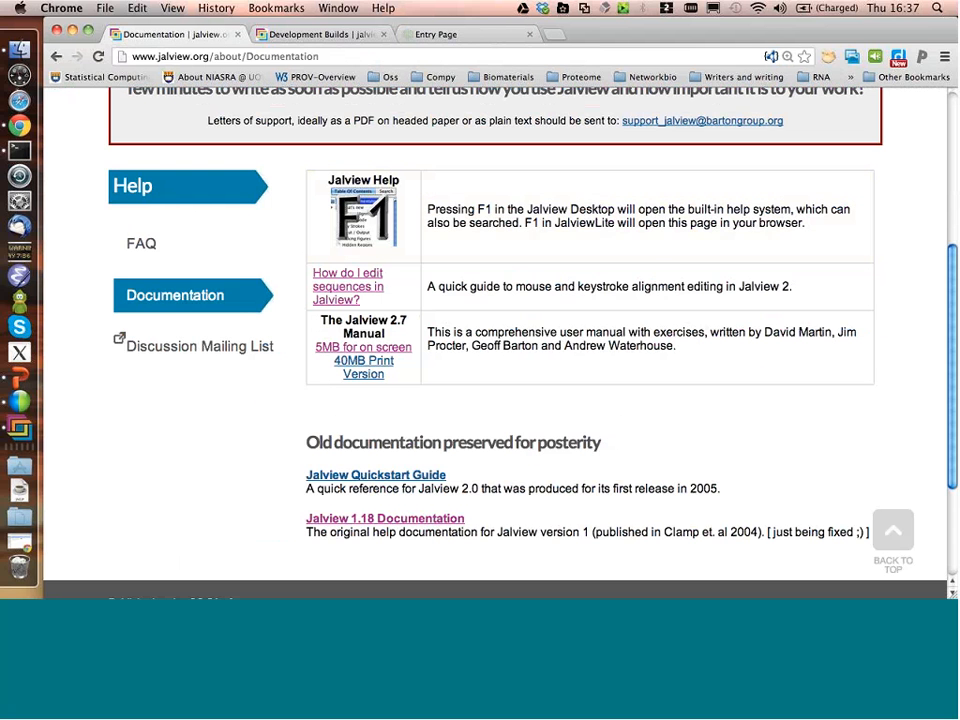
{"action": "left_click", "coordinate": [373, 349]}
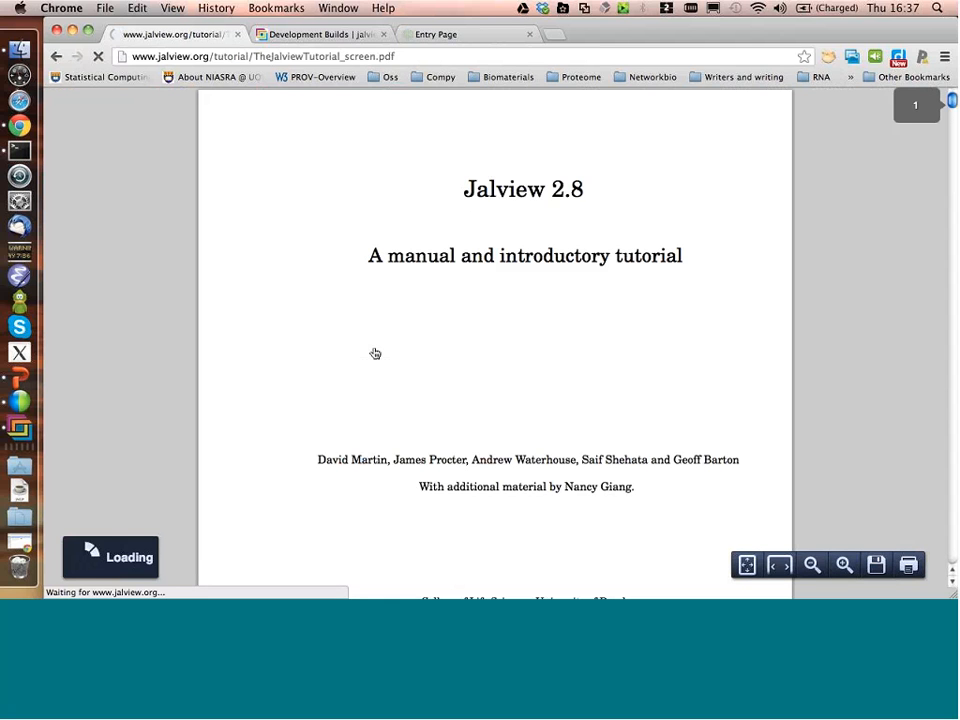
{"action": "scroll", "coordinate": [450, 300], "scroll_direction": "down", "scroll_amount": 3}
{"action": "scroll", "coordinate": [481, 276], "scroll_direction": "down", "scroll_amount": 5}
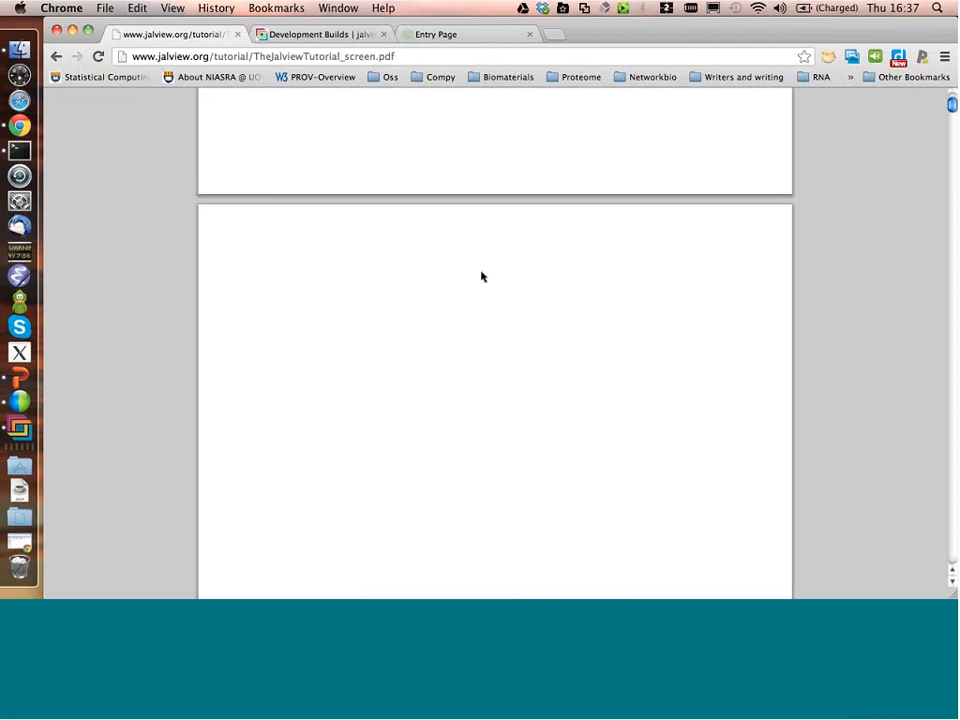
{"action": "scroll", "coordinate": [481, 276], "scroll_direction": "down", "scroll_amount": 5}
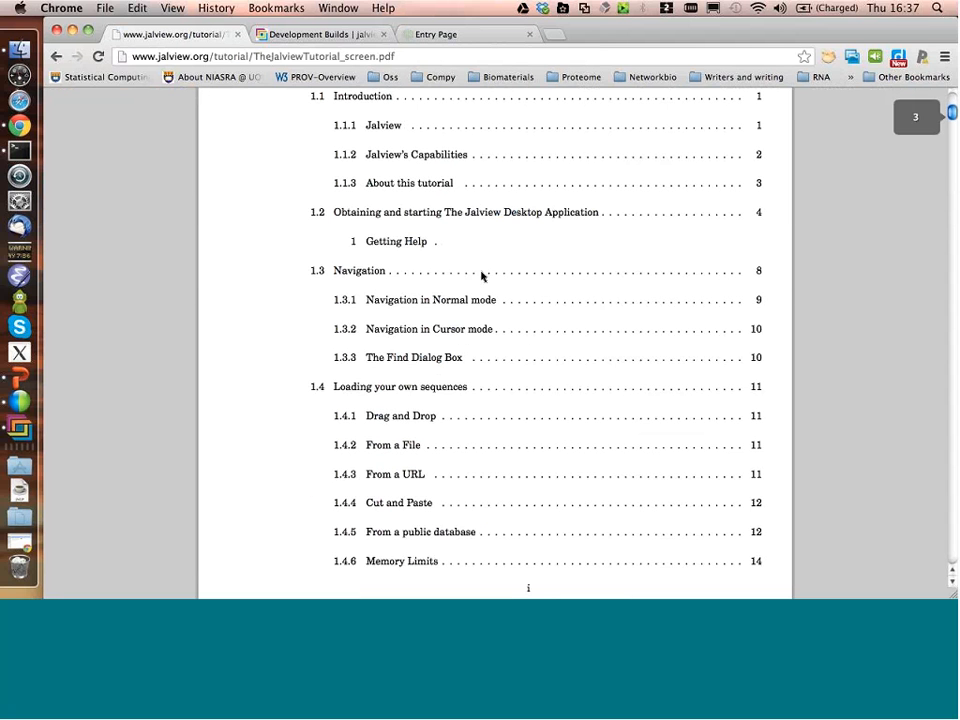
{"action": "scroll", "coordinate": [481, 276], "scroll_direction": "down", "scroll_amount": 3}
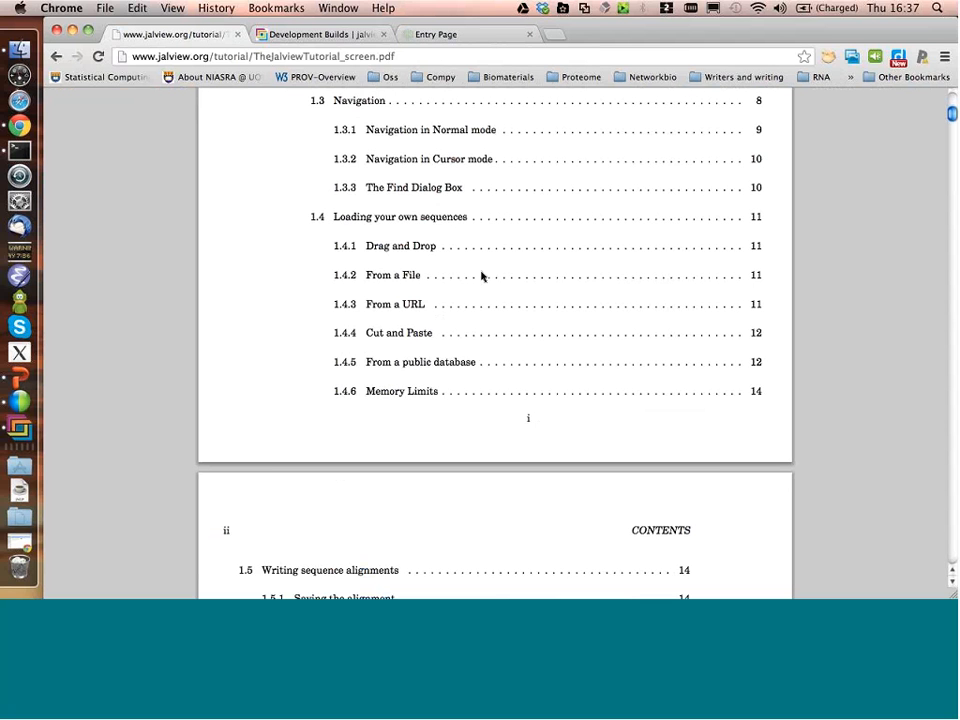
Return to the ProbconsWS alignment in Jalview and associate the structure with PDB Id 1il7 with the IL7_PIG sequence.
{"action": "left_click", "coordinate": [18, 431]}
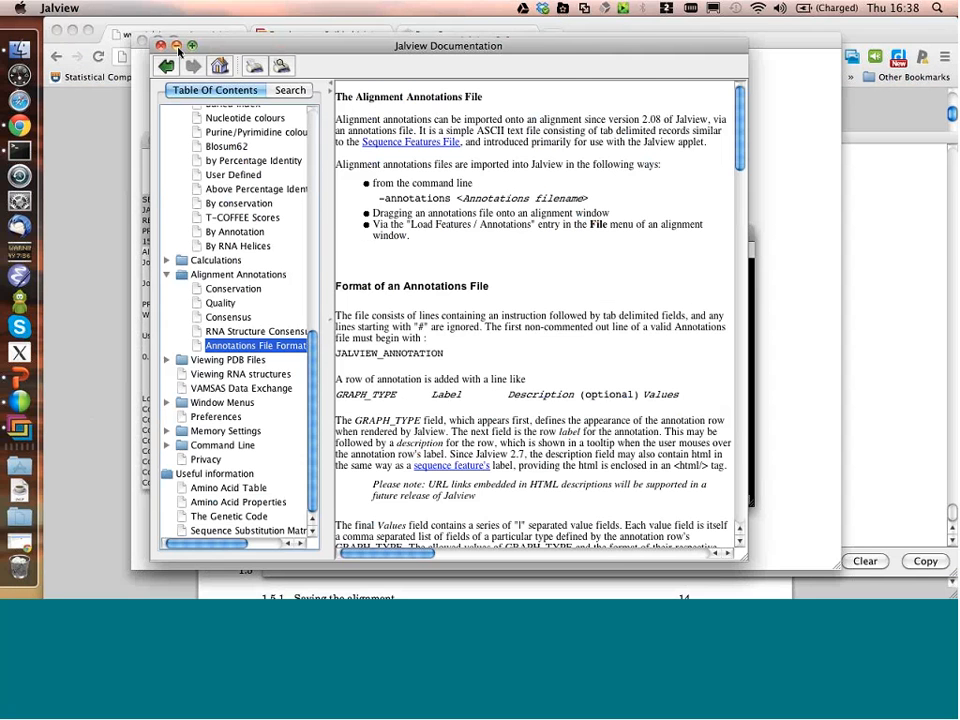
{"action": "left_click", "coordinate": [177, 46]}
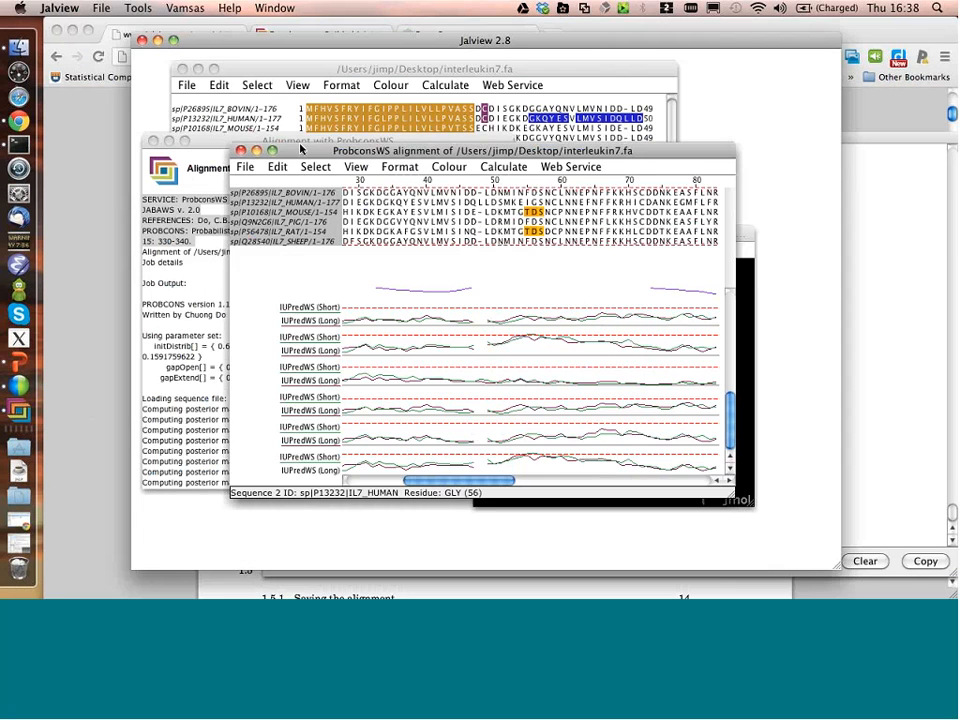
{"action": "left_click_drag", "start_coordinate": [300, 150], "coordinate": [290, 123]}
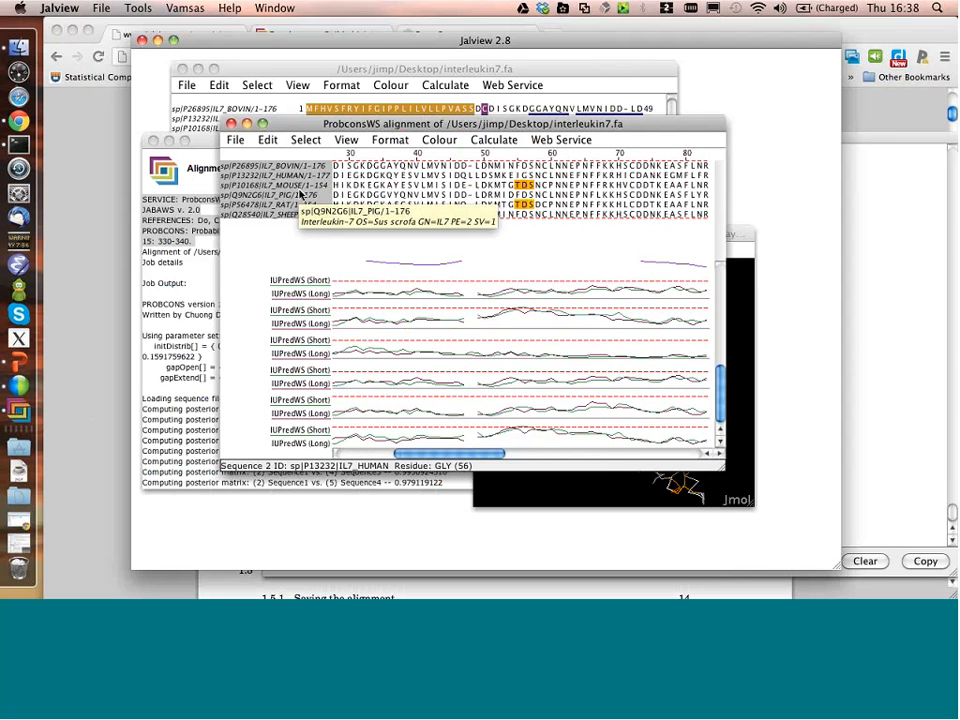
{"action": "right_click", "coordinate": [298, 196]}
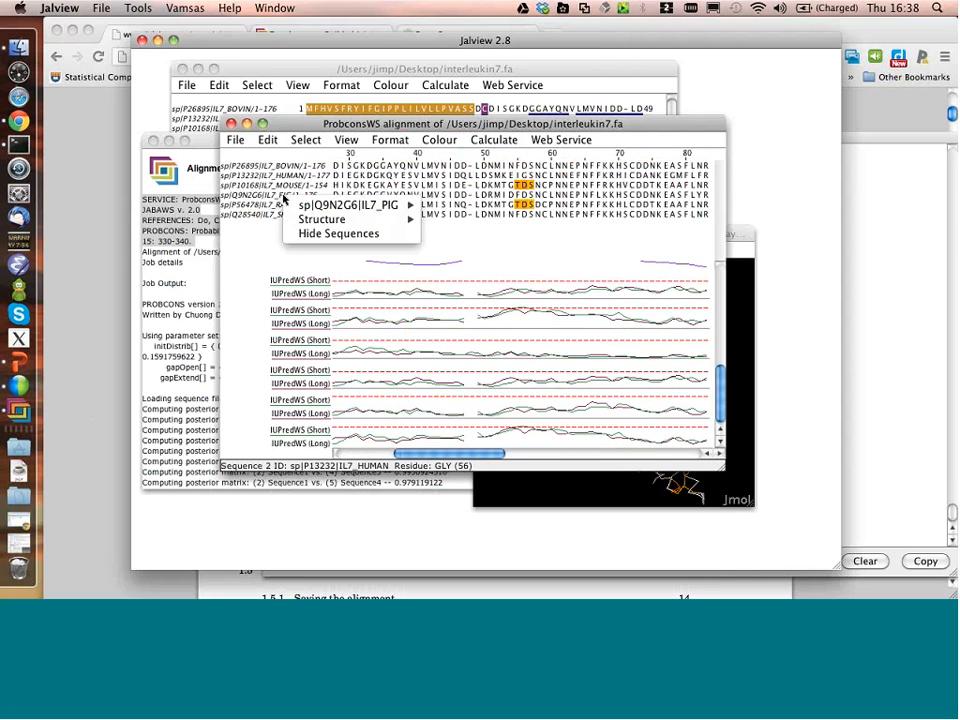
{"action": "mouse_move", "coordinate": [325, 219]}
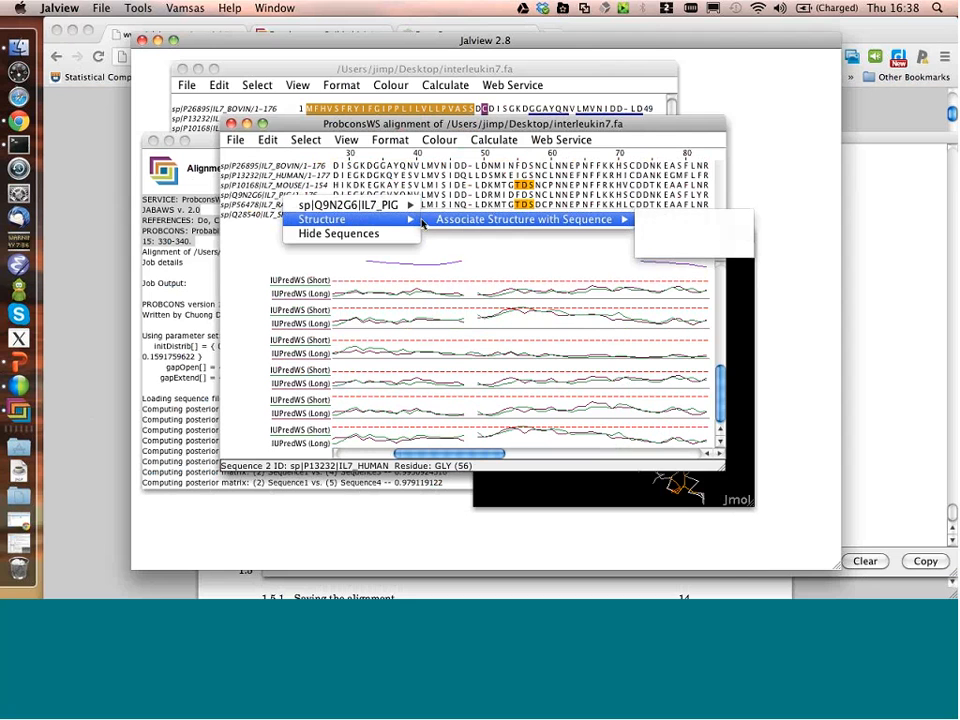
{"action": "mouse_move", "coordinate": [620, 225]}
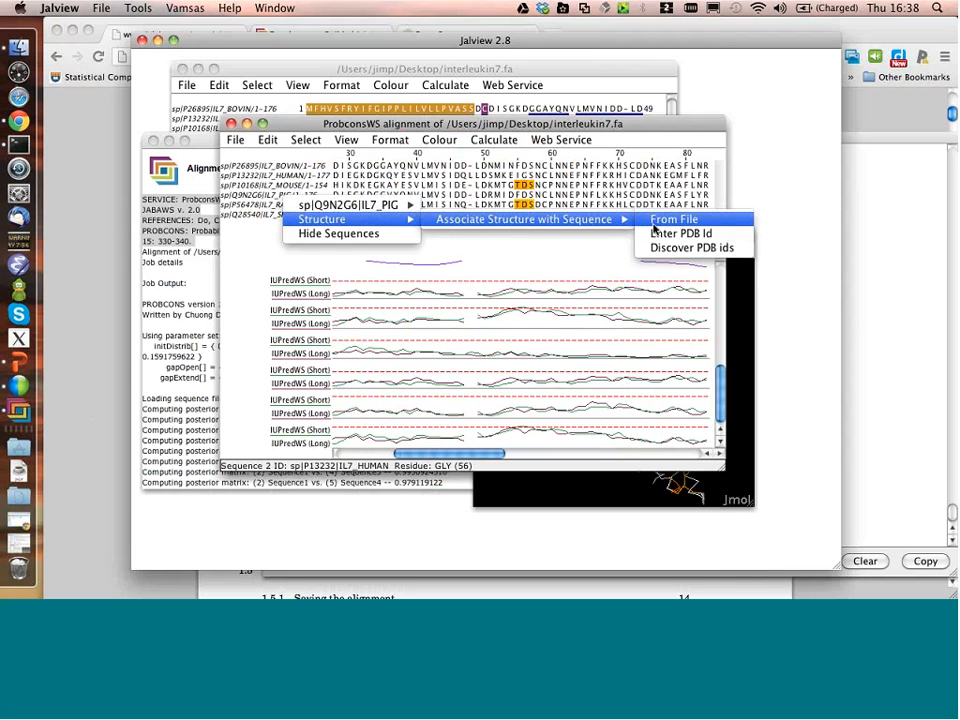
{"action": "left_click", "coordinate": [658, 236]}
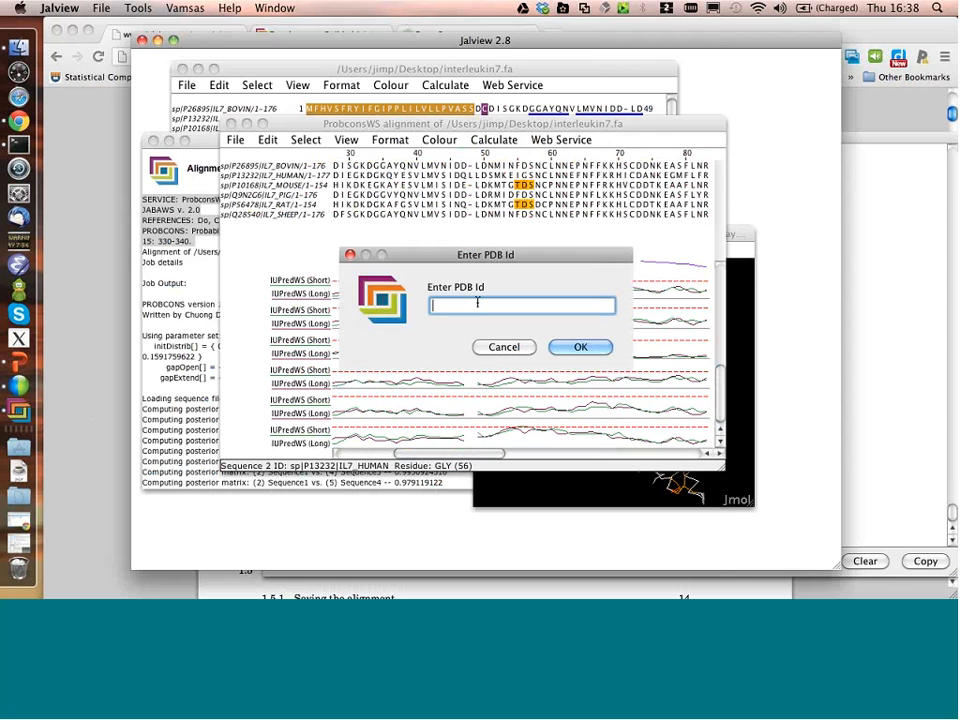
{"action": "type", "text": "1il7"}
{"action": "key", "text": "Return"}
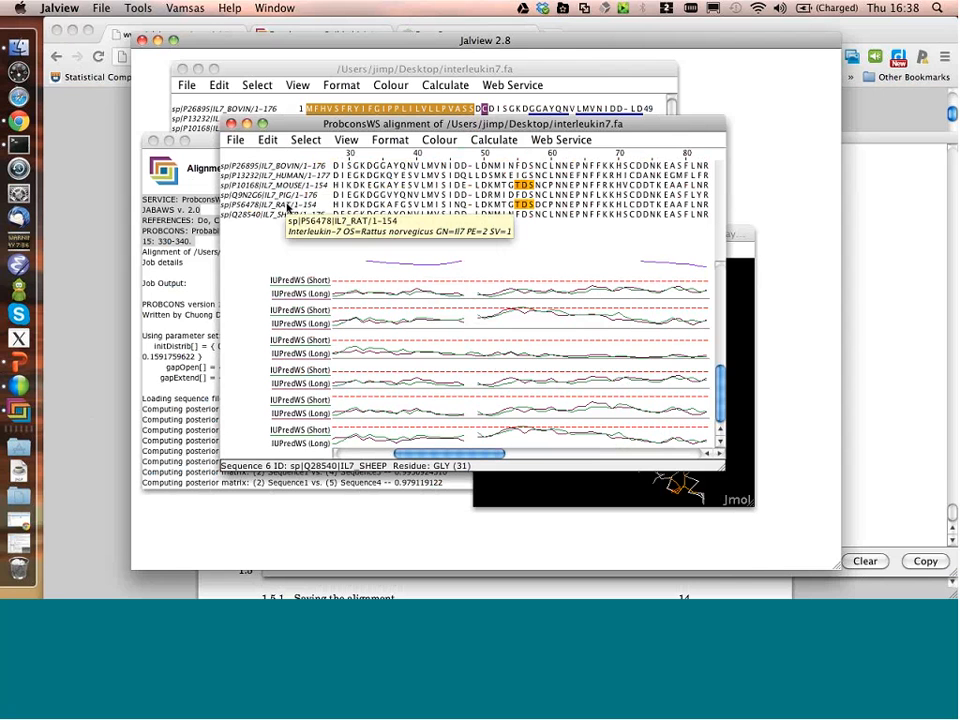
View structure 1IL7 for IL7_PIG in a new viewer, without re-using the existing viewer or adding to the 3DI2 view.
{"action": "right_click", "coordinate": [287, 207]}
{"action": "mouse_move", "coordinate": [443, 232]}
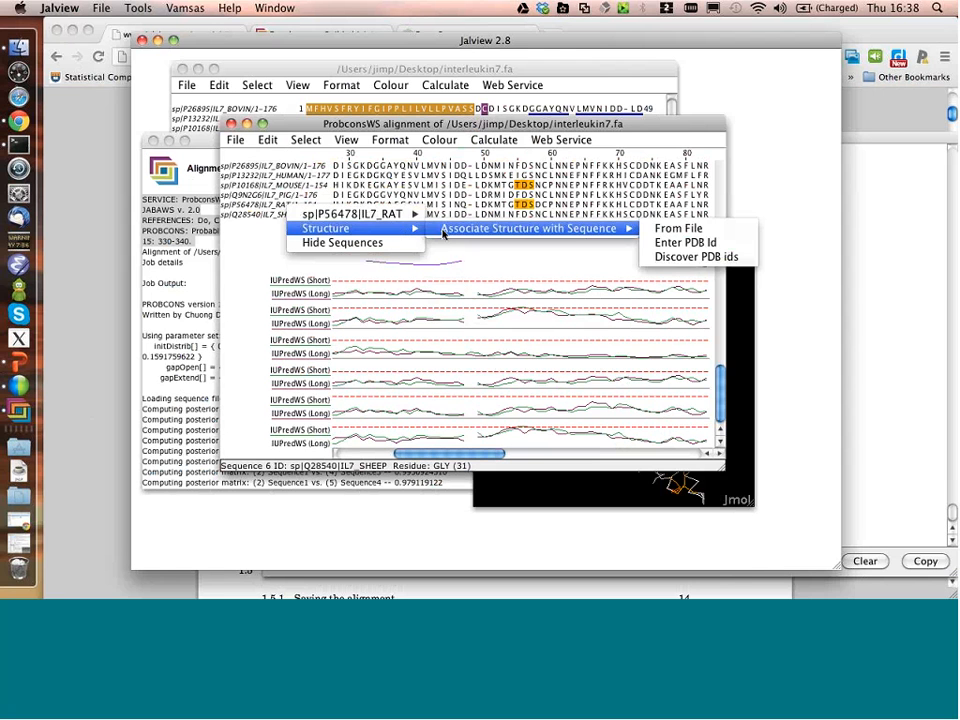
{"action": "right_click", "coordinate": [311, 195]}
{"action": "mouse_move", "coordinate": [350, 217]}
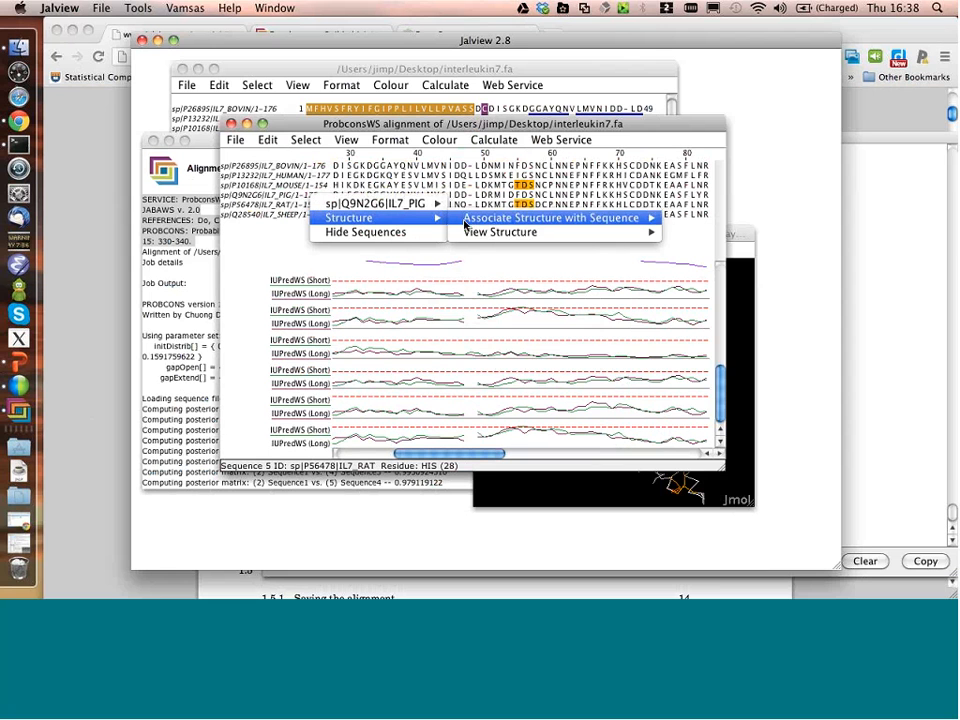
{"action": "mouse_move", "coordinate": [500, 232]}
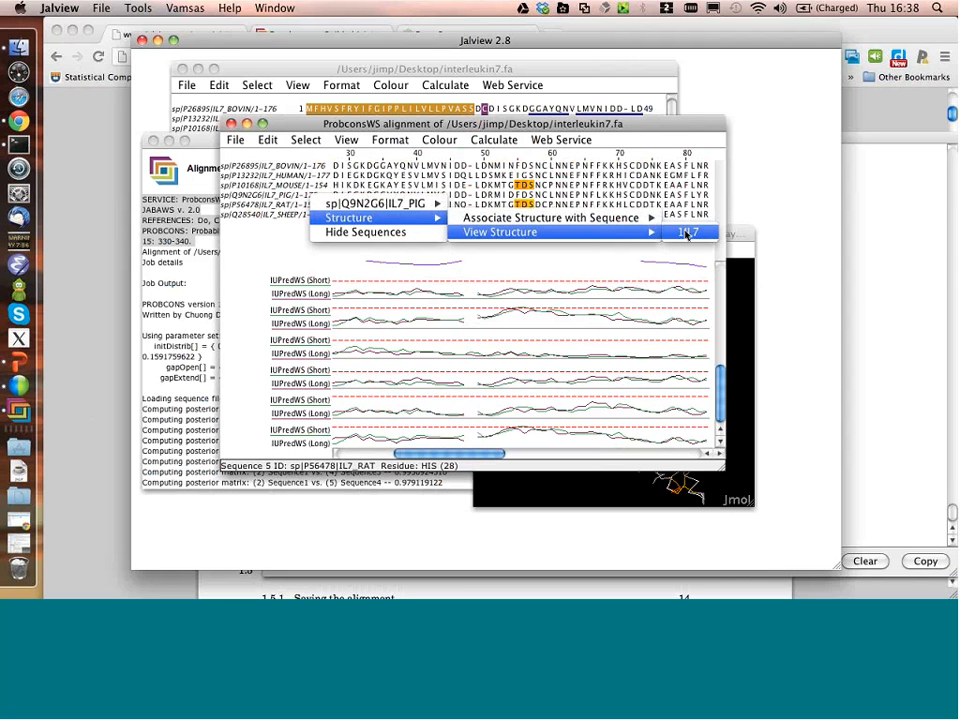
{"action": "left_click", "coordinate": [687, 233]}
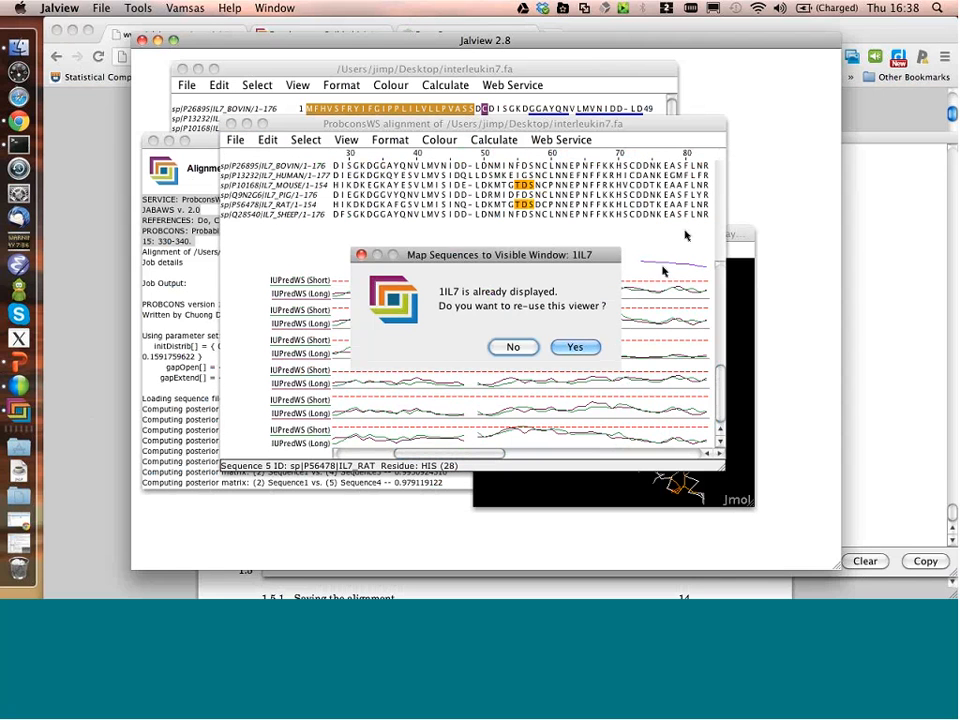
{"action": "left_click", "coordinate": [513, 347]}
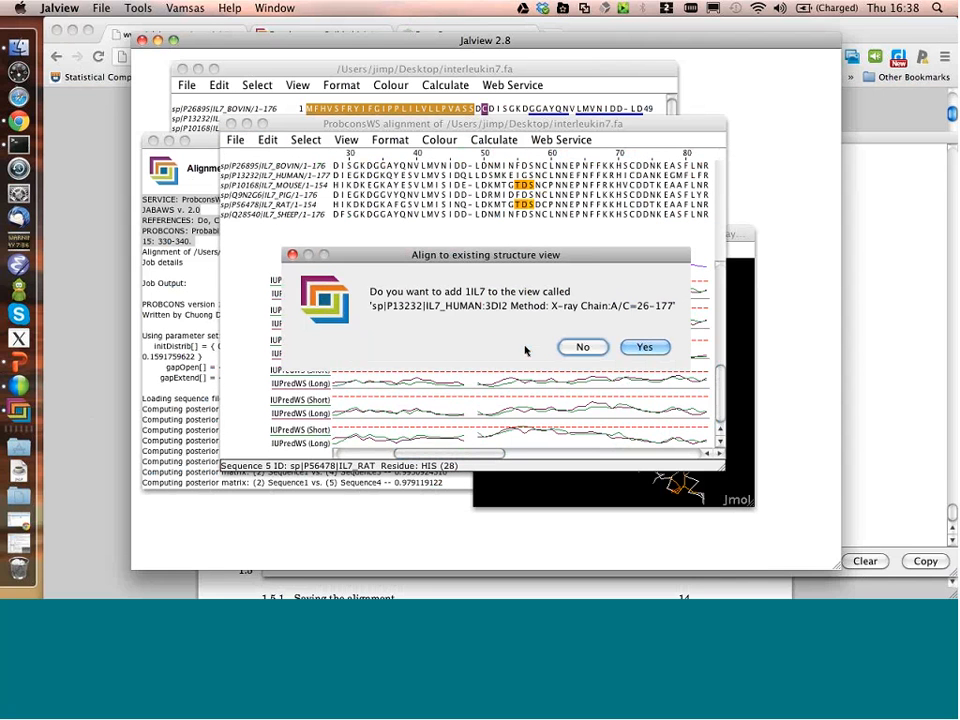
{"action": "left_click", "coordinate": [585, 348]}
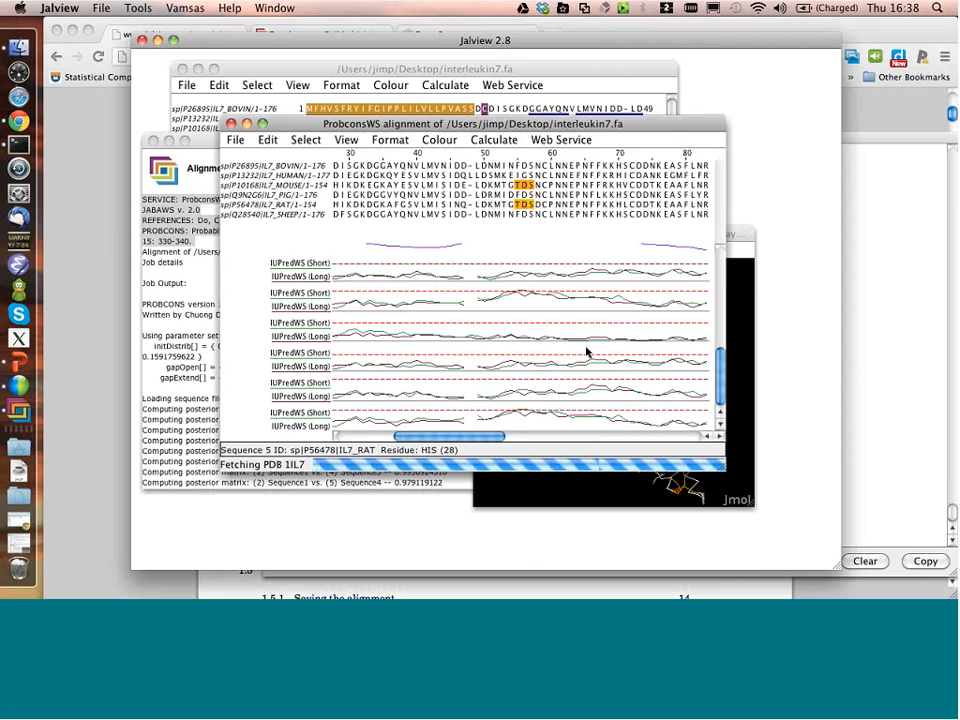
{"action": "left_click_drag", "start_coordinate": [480, 200], "coordinate": [480, 267]}
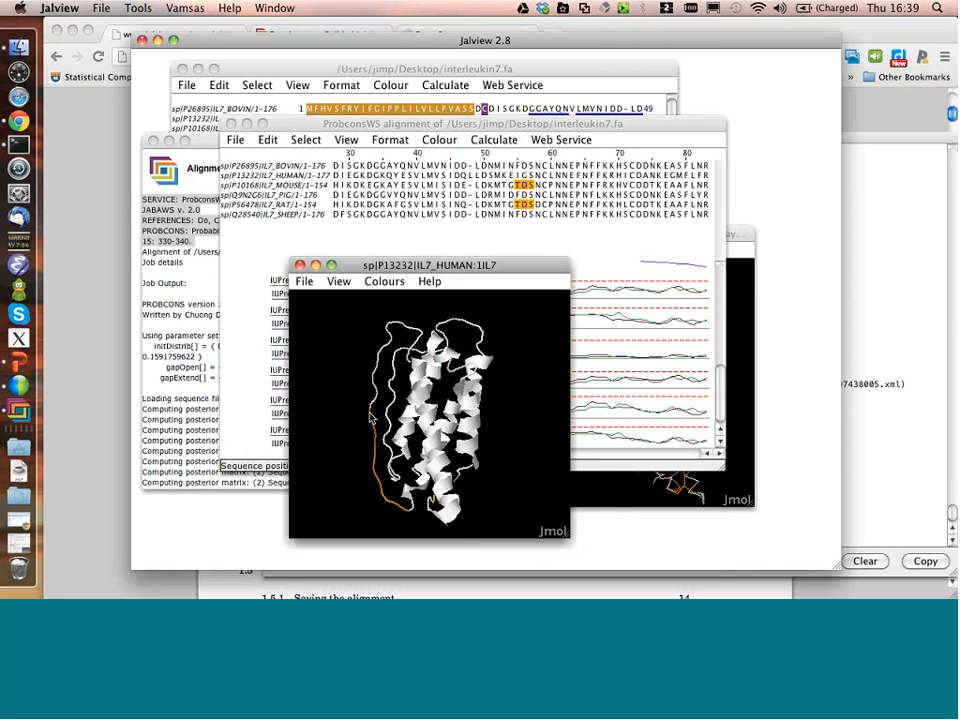
Show the PDB-sequence mapping of the 1IL7 structure and move its window clear of the structure viewer.
{"action": "scroll", "coordinate": [278, 293], "scroll_direction": "right", "scroll_amount": 10}
{"action": "left_click", "coordinate": [304, 281]}
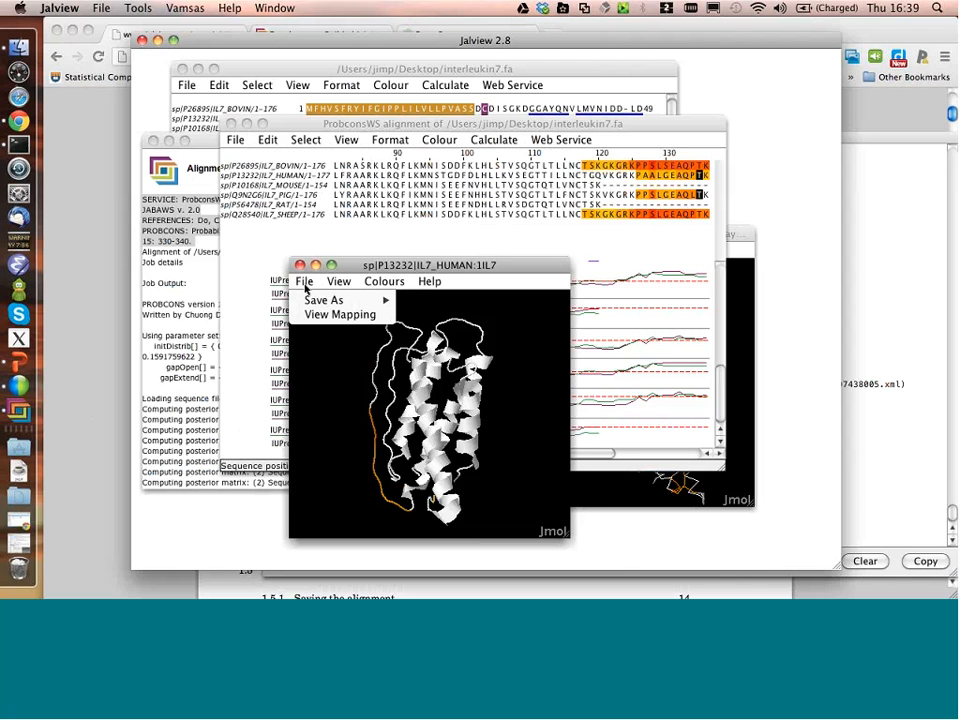
{"action": "left_click", "coordinate": [322, 314]}
{"action": "left_click_drag", "start_coordinate": [400, 219], "coordinate": [517, 90]}
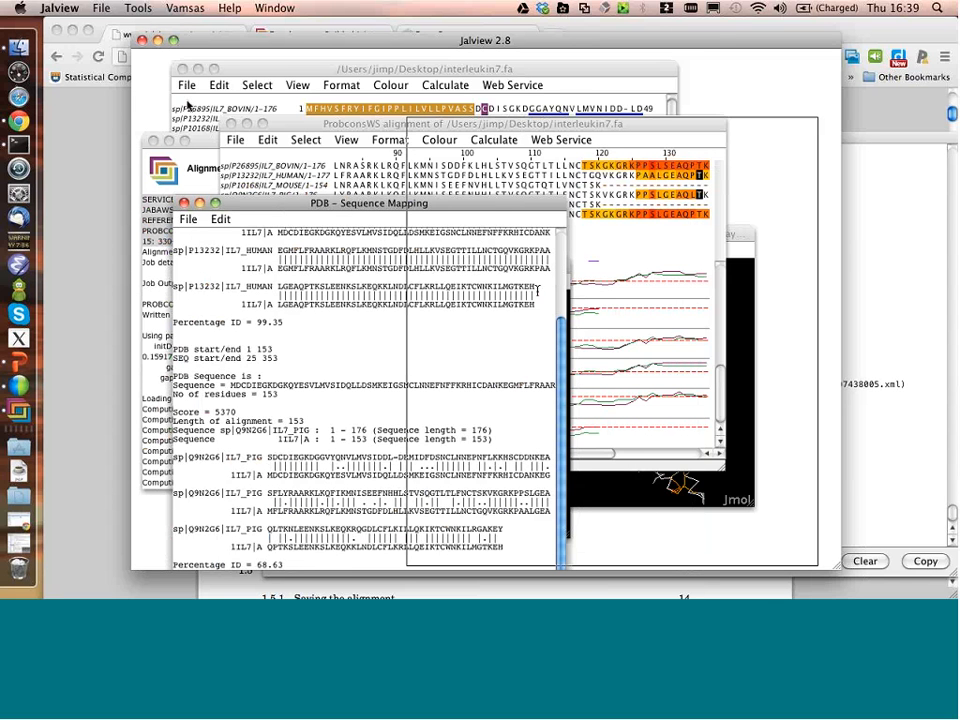
Bring the ProbconsWS alignment to the front and review the options for associating a structure with IL7_PIG.
{"action": "left_click", "coordinate": [297, 127]}
{"action": "right_click", "coordinate": [292, 200]}
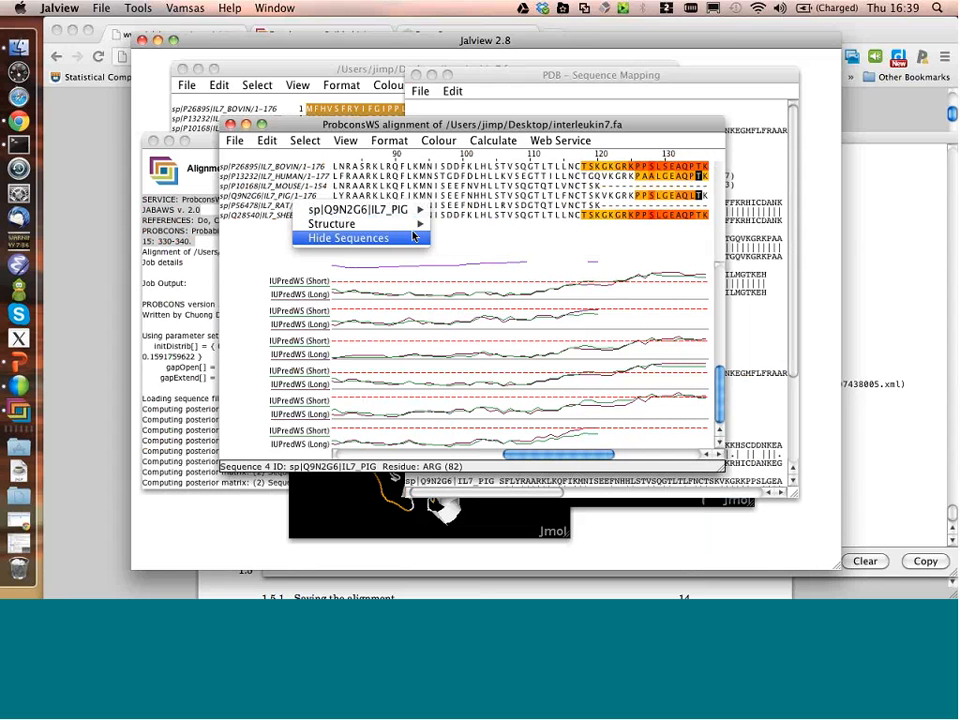
{"action": "mouse_move", "coordinate": [400, 223]}
{"action": "mouse_move", "coordinate": [622, 225]}
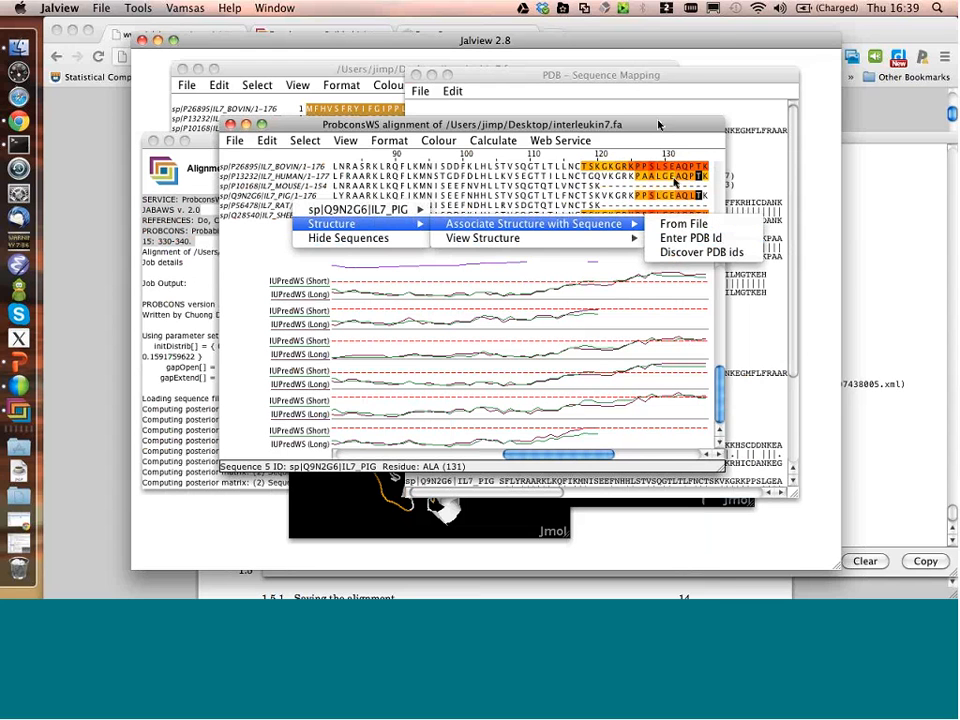
{"action": "left_click", "coordinate": [656, 126]}
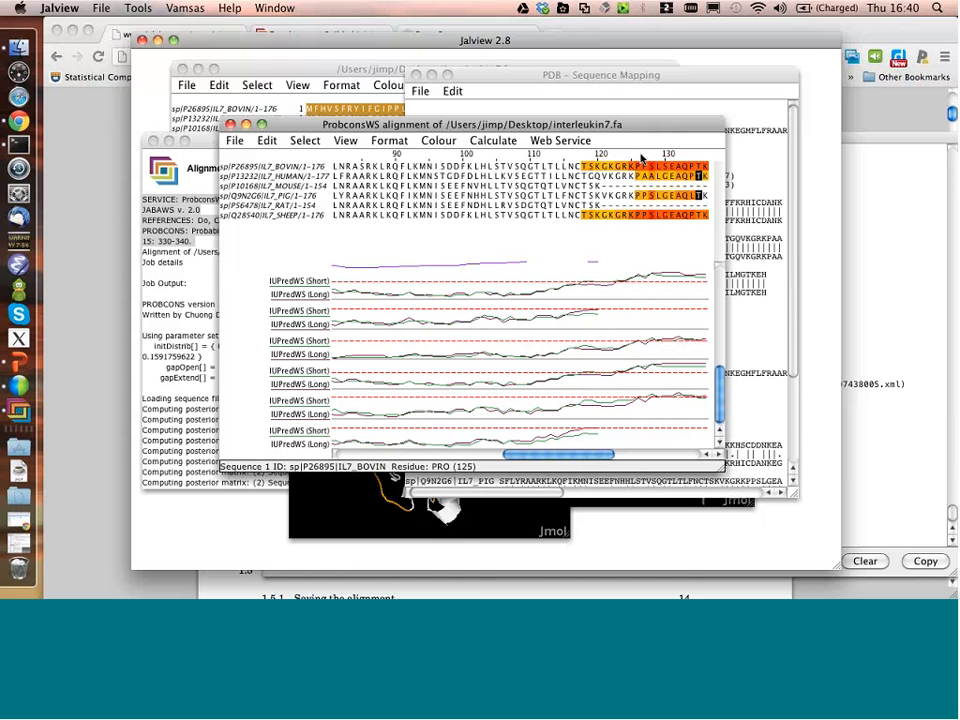
Examine the consensus, GlobPlotWS and IUPredWS annotation rows around alignment positions 80 to 130, and reposition the alignment window.
{"action": "scroll", "coordinate": [592, 276], "scroll_direction": "left", "scroll_amount": 1}
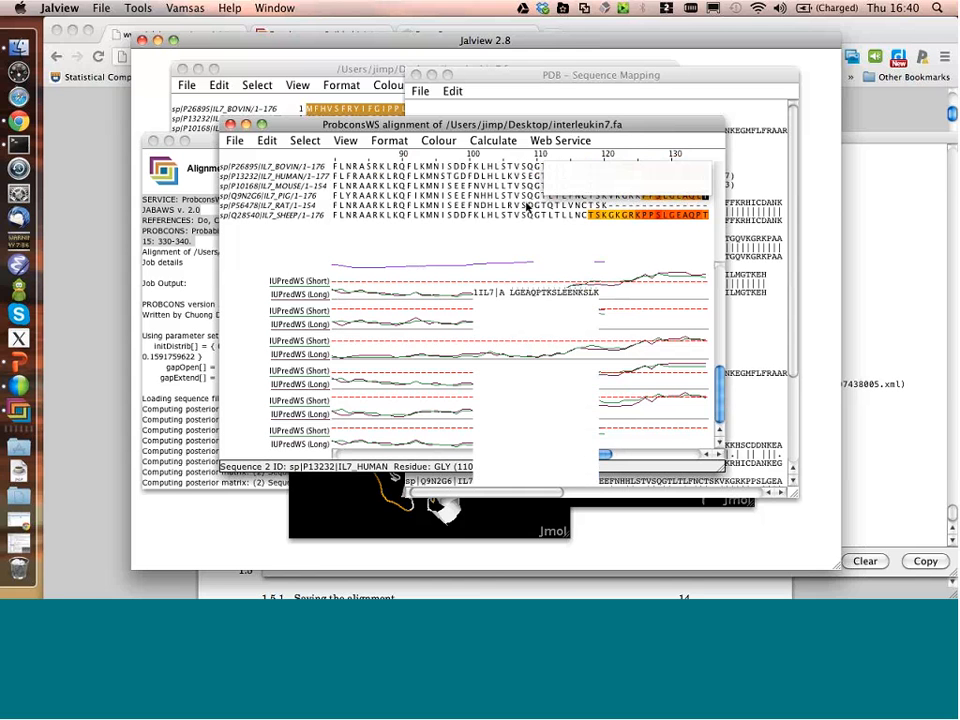
{"action": "scroll", "coordinate": [474, 338], "scroll_direction": "up", "scroll_amount": 5}
{"action": "scroll", "coordinate": [474, 338], "scroll_direction": "down", "scroll_amount": 5}
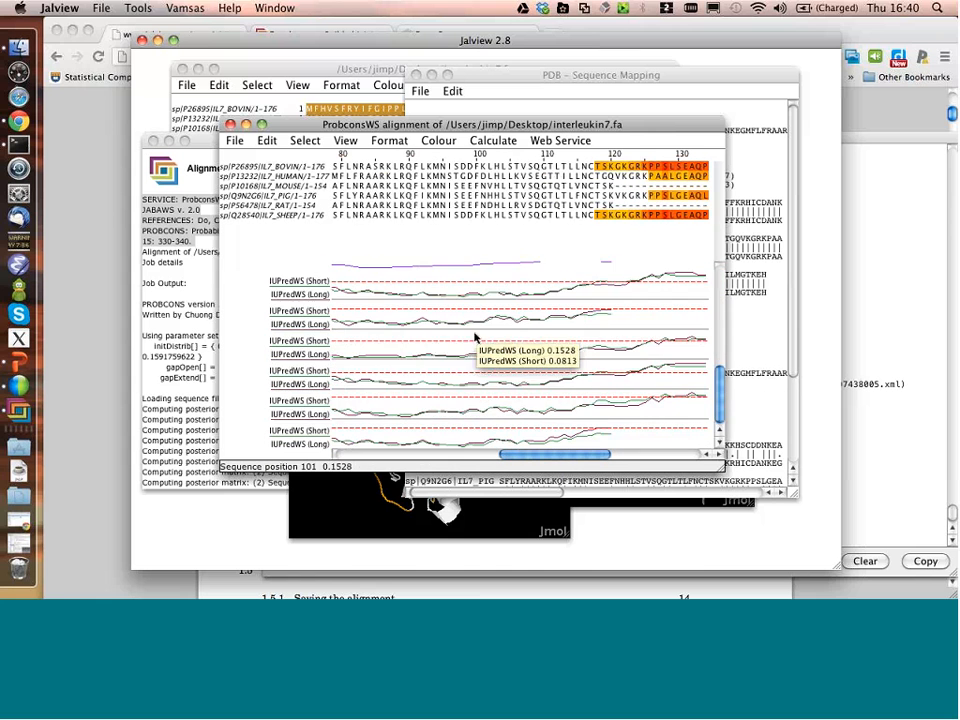
{"action": "scroll", "coordinate": [369, 332], "scroll_direction": "up", "scroll_amount": 3}
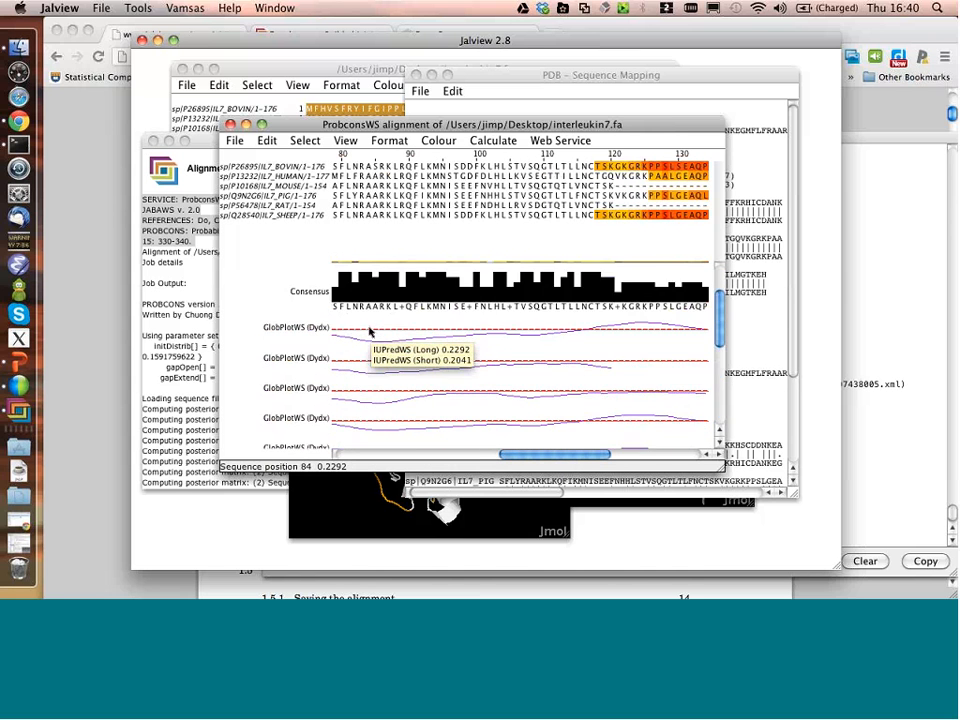
{"action": "scroll", "coordinate": [369, 332], "scroll_direction": "down", "scroll_amount": 2}
{"action": "scroll", "coordinate": [375, 330], "scroll_direction": "down", "scroll_amount": 3}
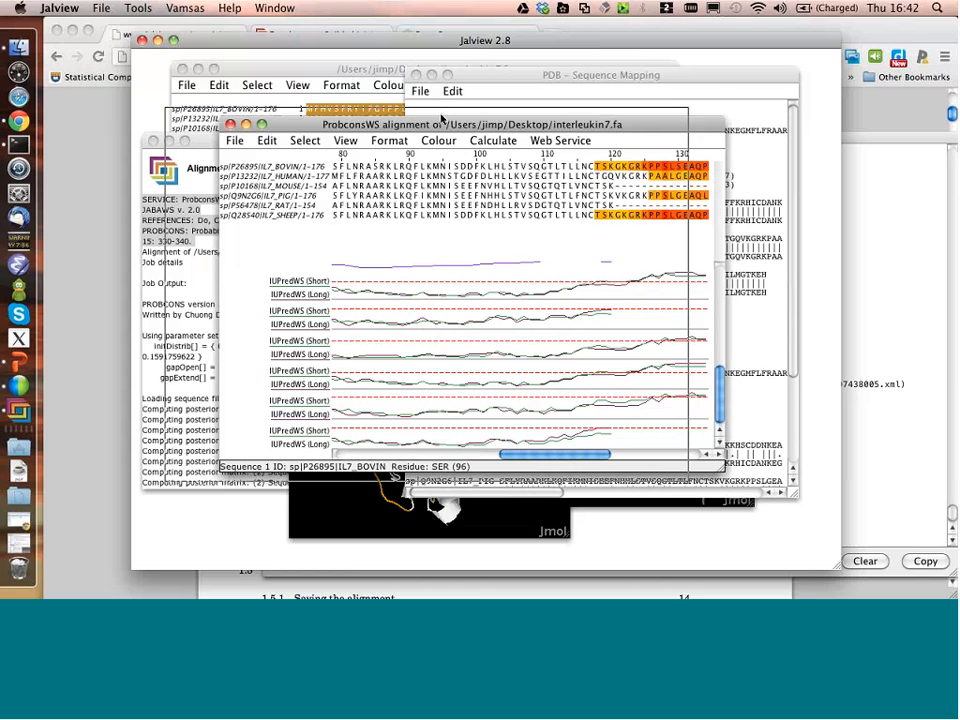
{"action": "left_click_drag", "start_coordinate": [487, 124], "coordinate": [441, 119]}
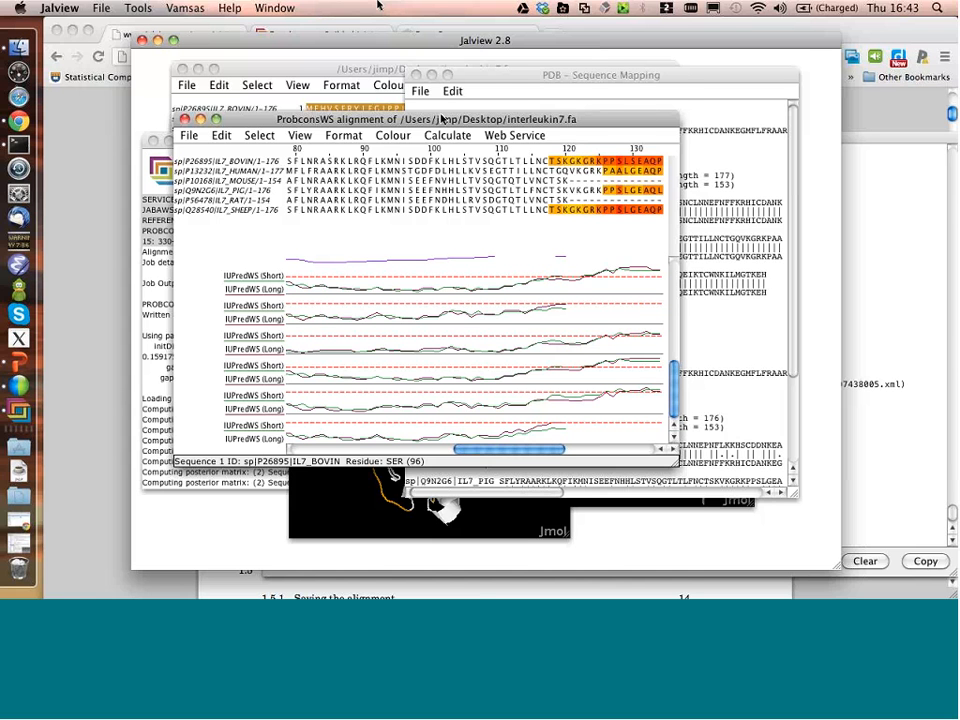
{"action": "left_click_drag", "start_coordinate": [441, 119], "coordinate": [505, 148]}
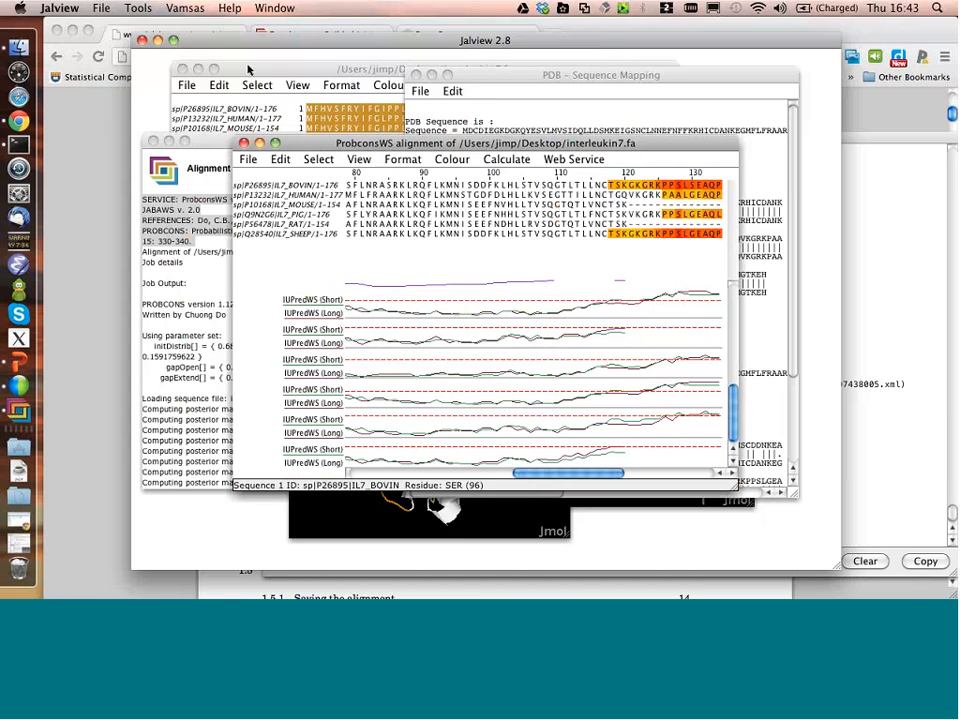
Bring the original interleukin7.fa alignment to the front and start exporting it as an EPS image.
{"action": "left_click", "coordinate": [249, 69]}
{"action": "left_click", "coordinate": [186, 85]}
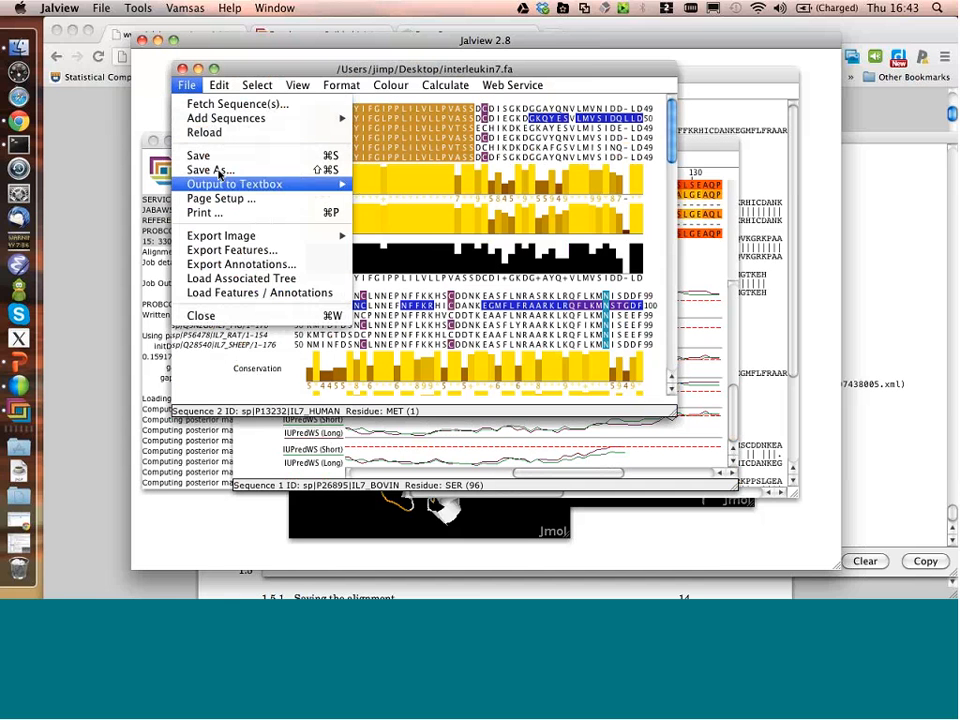
{"action": "mouse_move", "coordinate": [250, 186]}
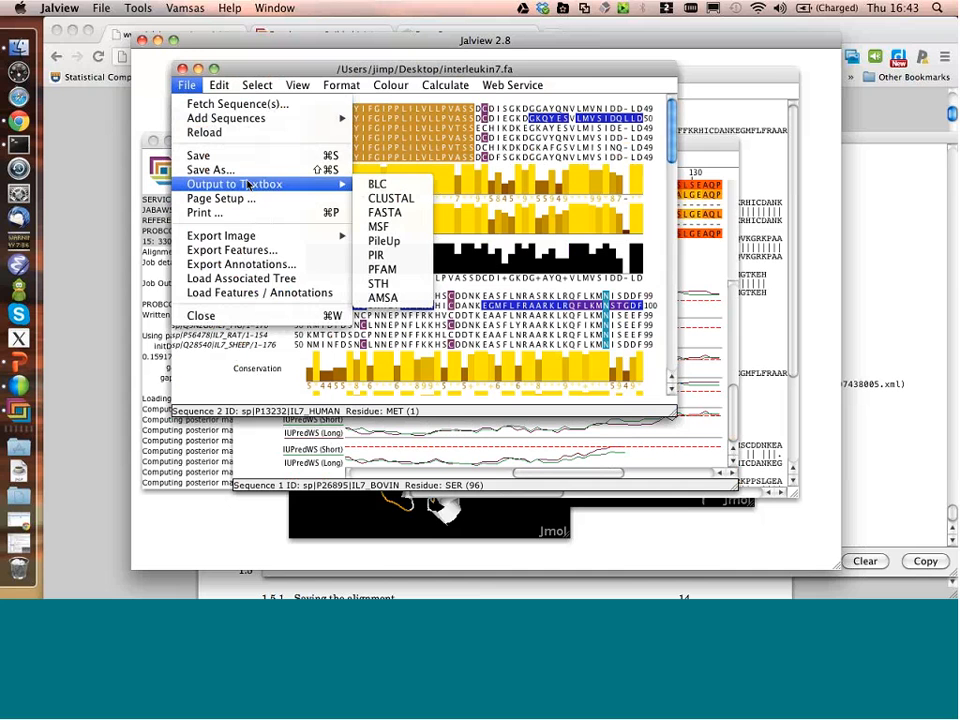
{"action": "mouse_move", "coordinate": [300, 236]}
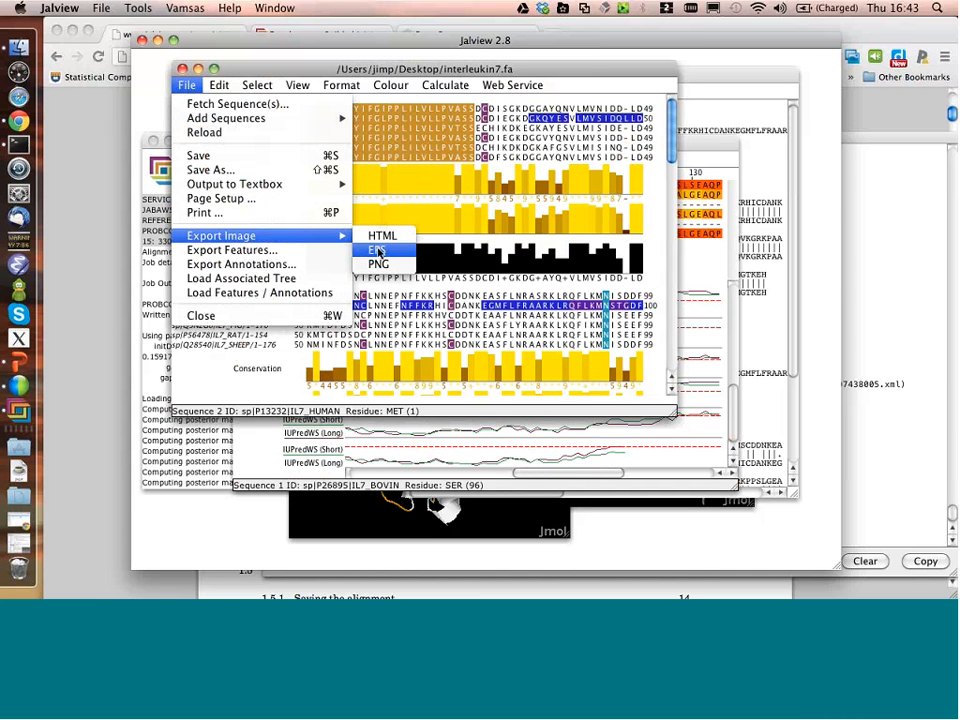
{"action": "left_click", "coordinate": [379, 250]}
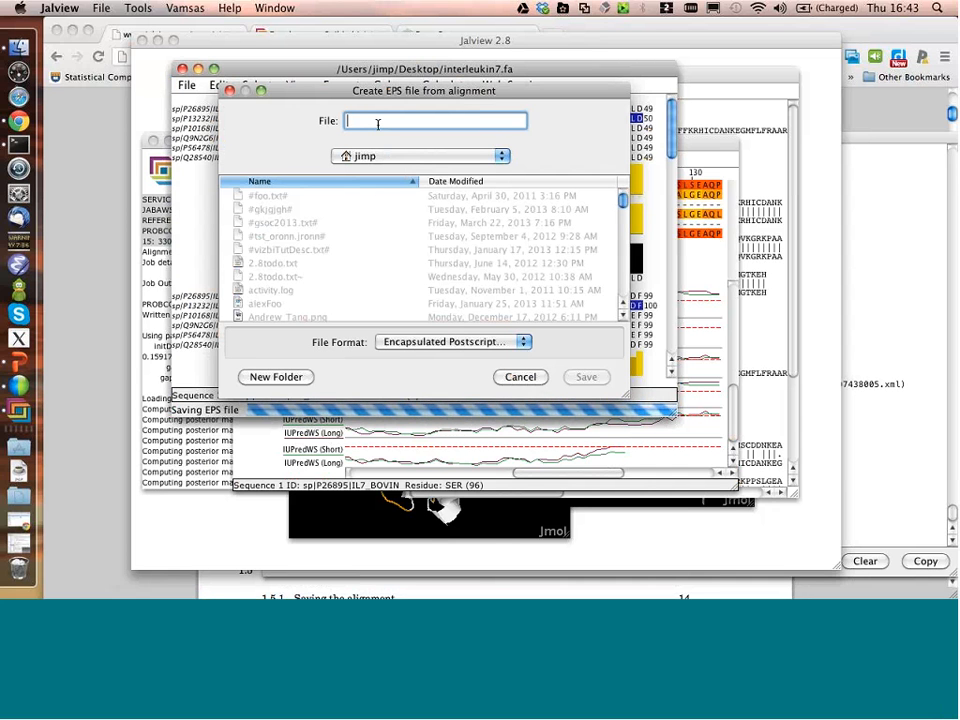
Save the EPS image as testoutput in the home folder, using the Lineart character rendering style.
{"action": "left_click", "coordinate": [386, 155]}
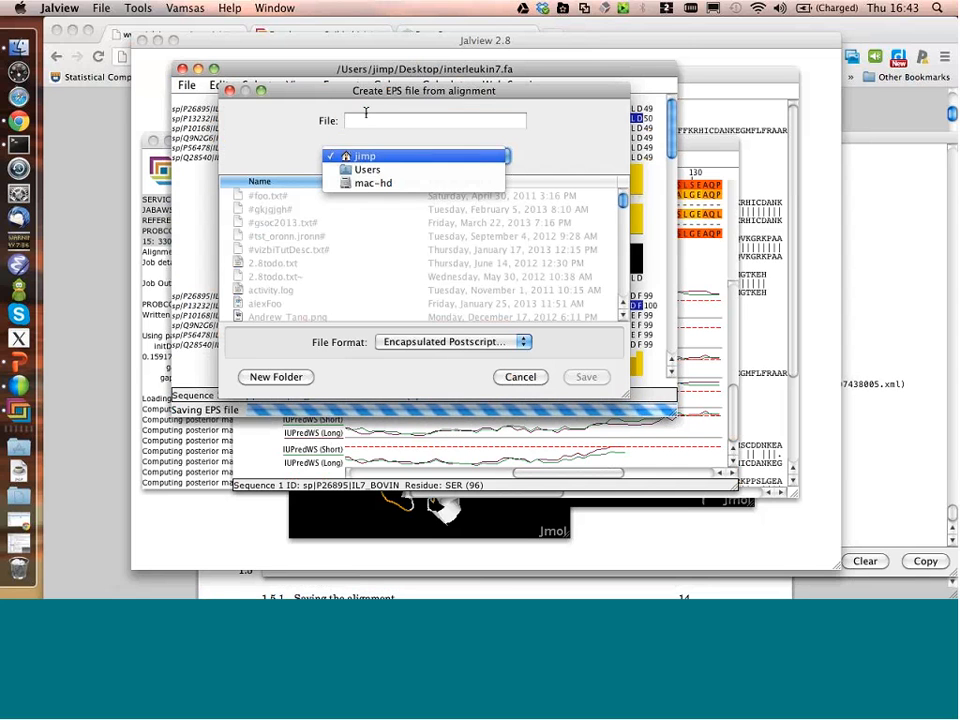
{"action": "left_click", "coordinate": [364, 127]}
{"action": "type", "text": "tes"}
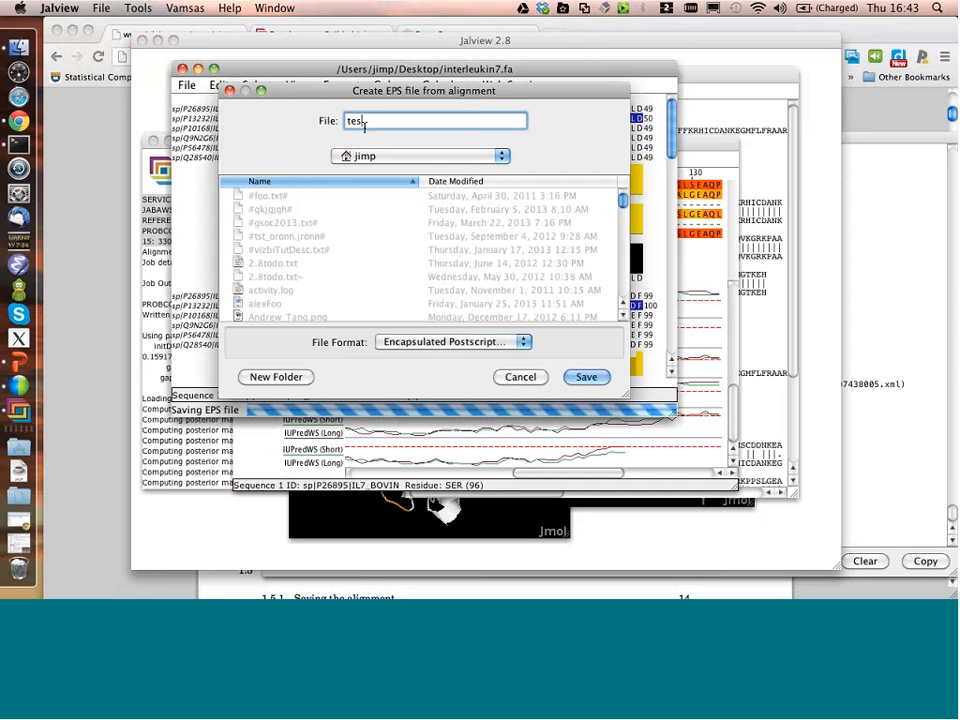
{"action": "type", "text": "toutput"}
{"action": "key", "text": "Return"}
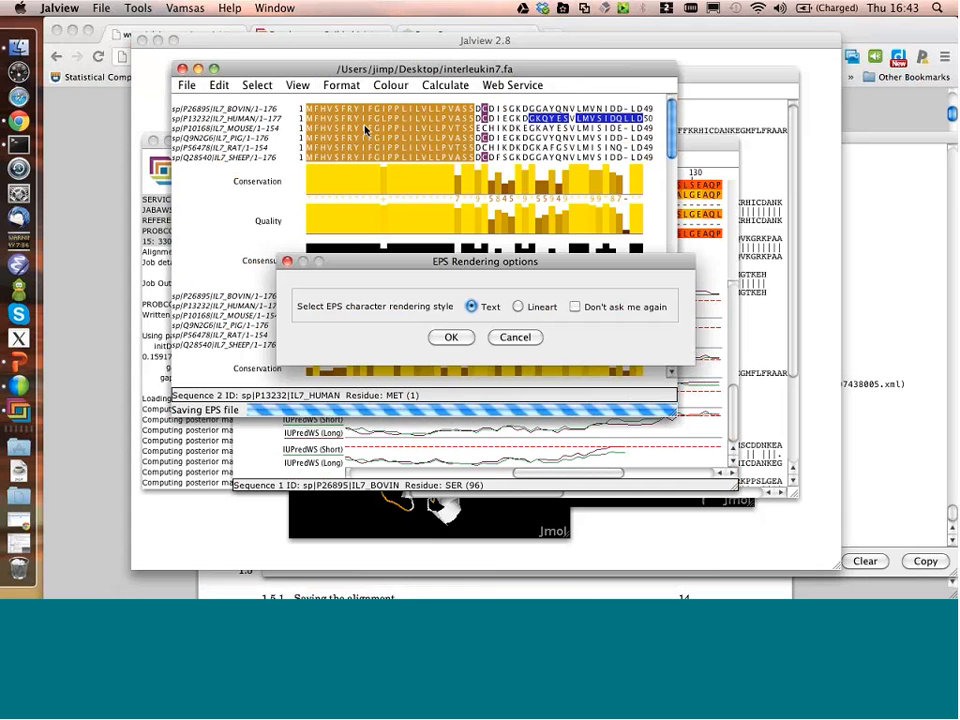
{"action": "left_click", "coordinate": [519, 309]}
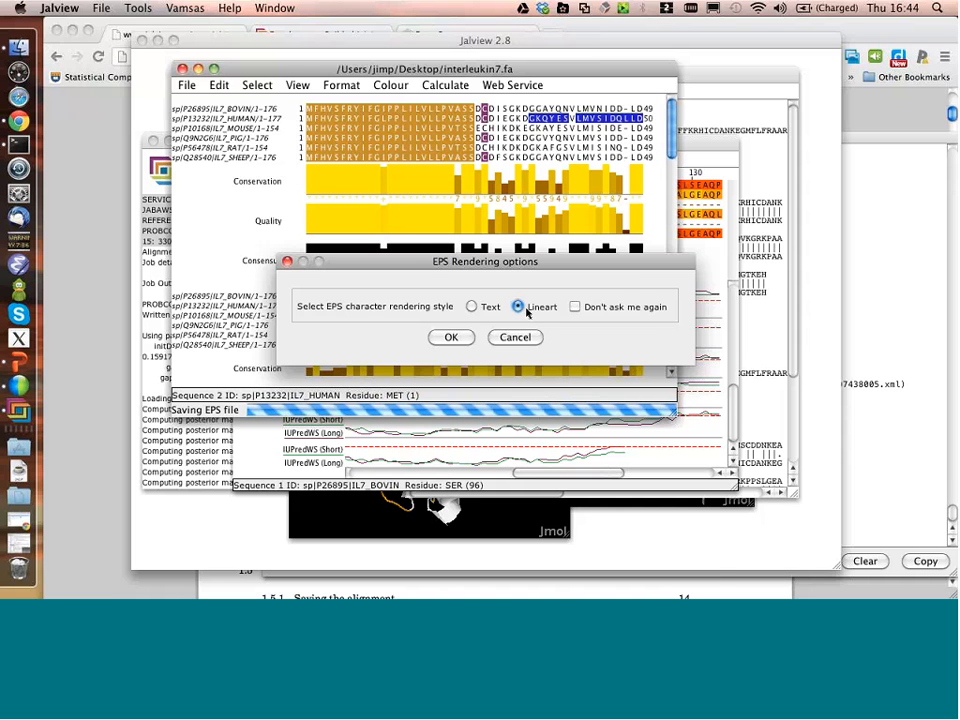
{"action": "left_click", "coordinate": [451, 337]}
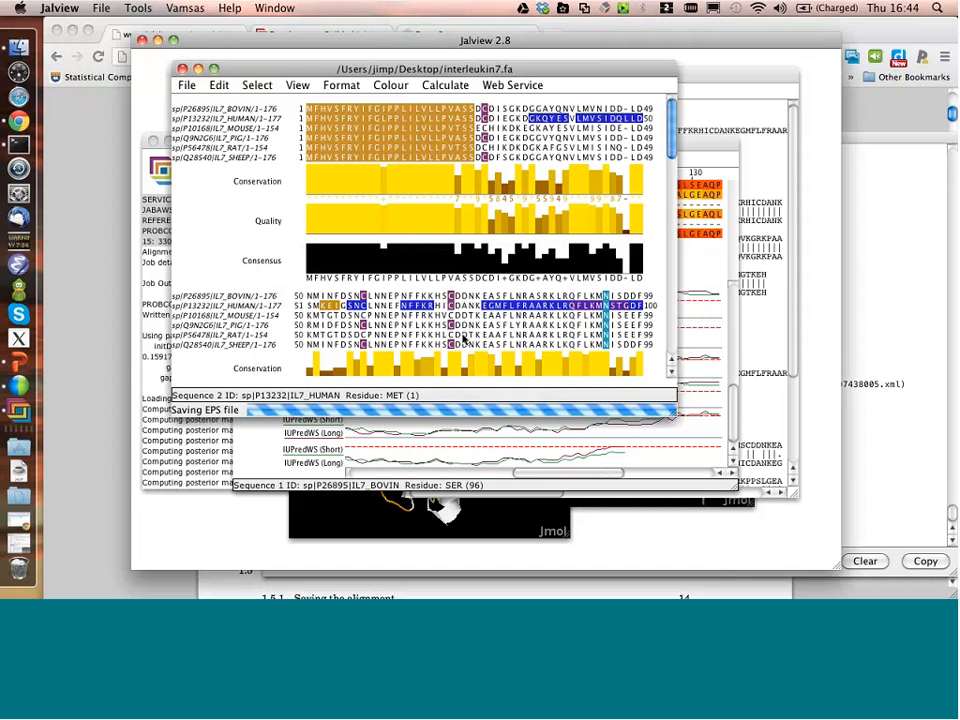